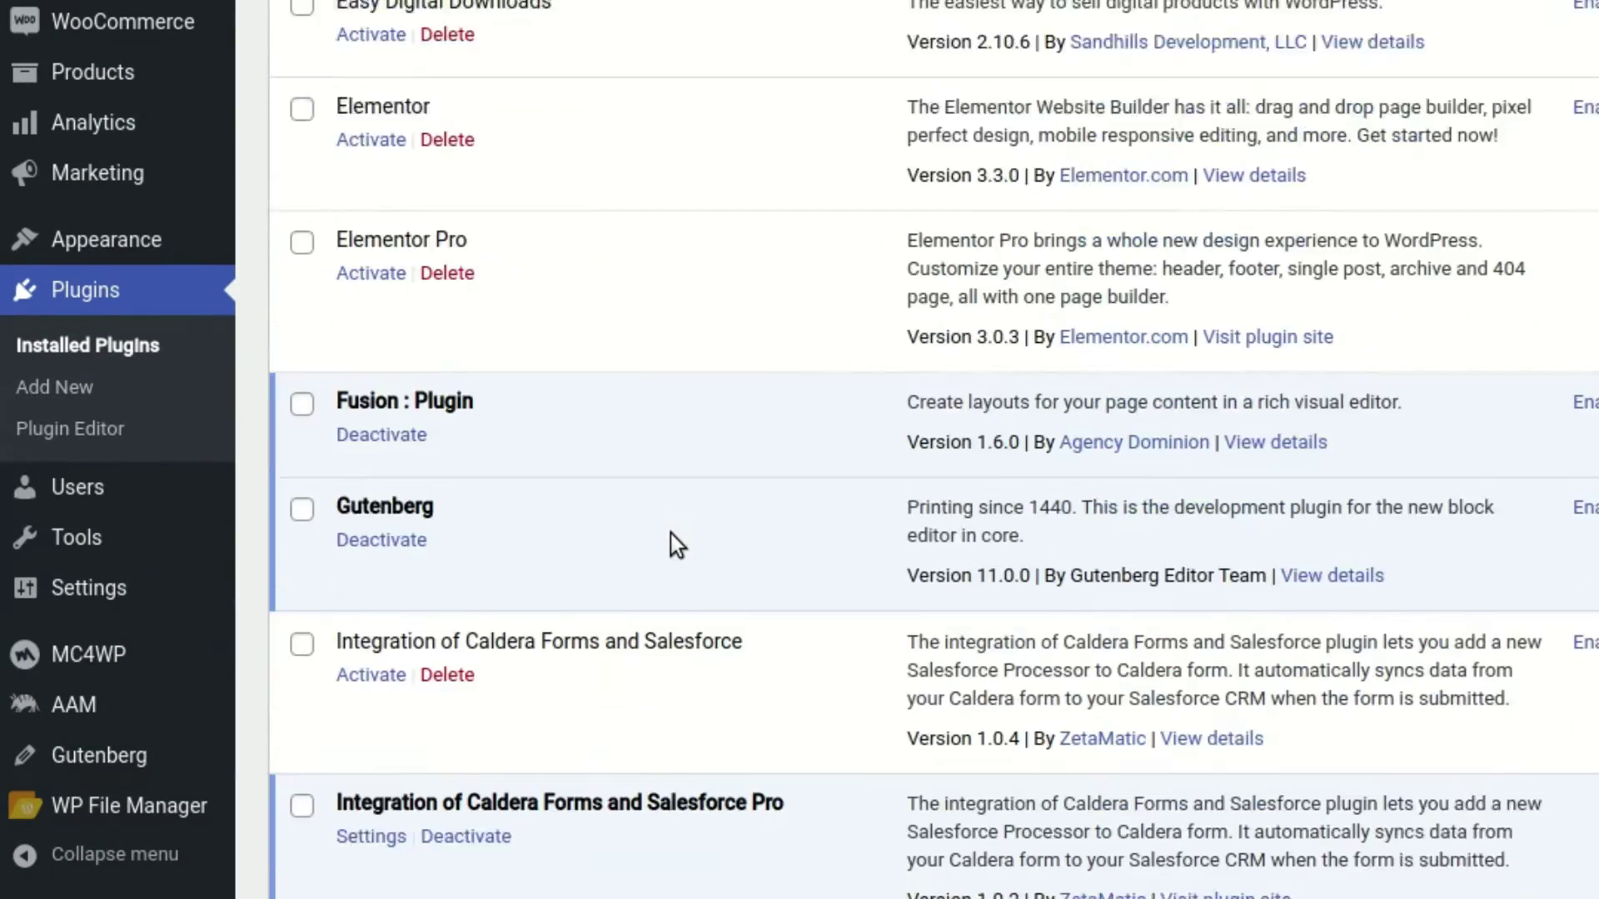
# Highlight the Mailchimp for WooCommerce and WooCommerce MailChimp NewsLetter Discount Extended plugin names
pyautogui.scroll(-8, 671, 532)
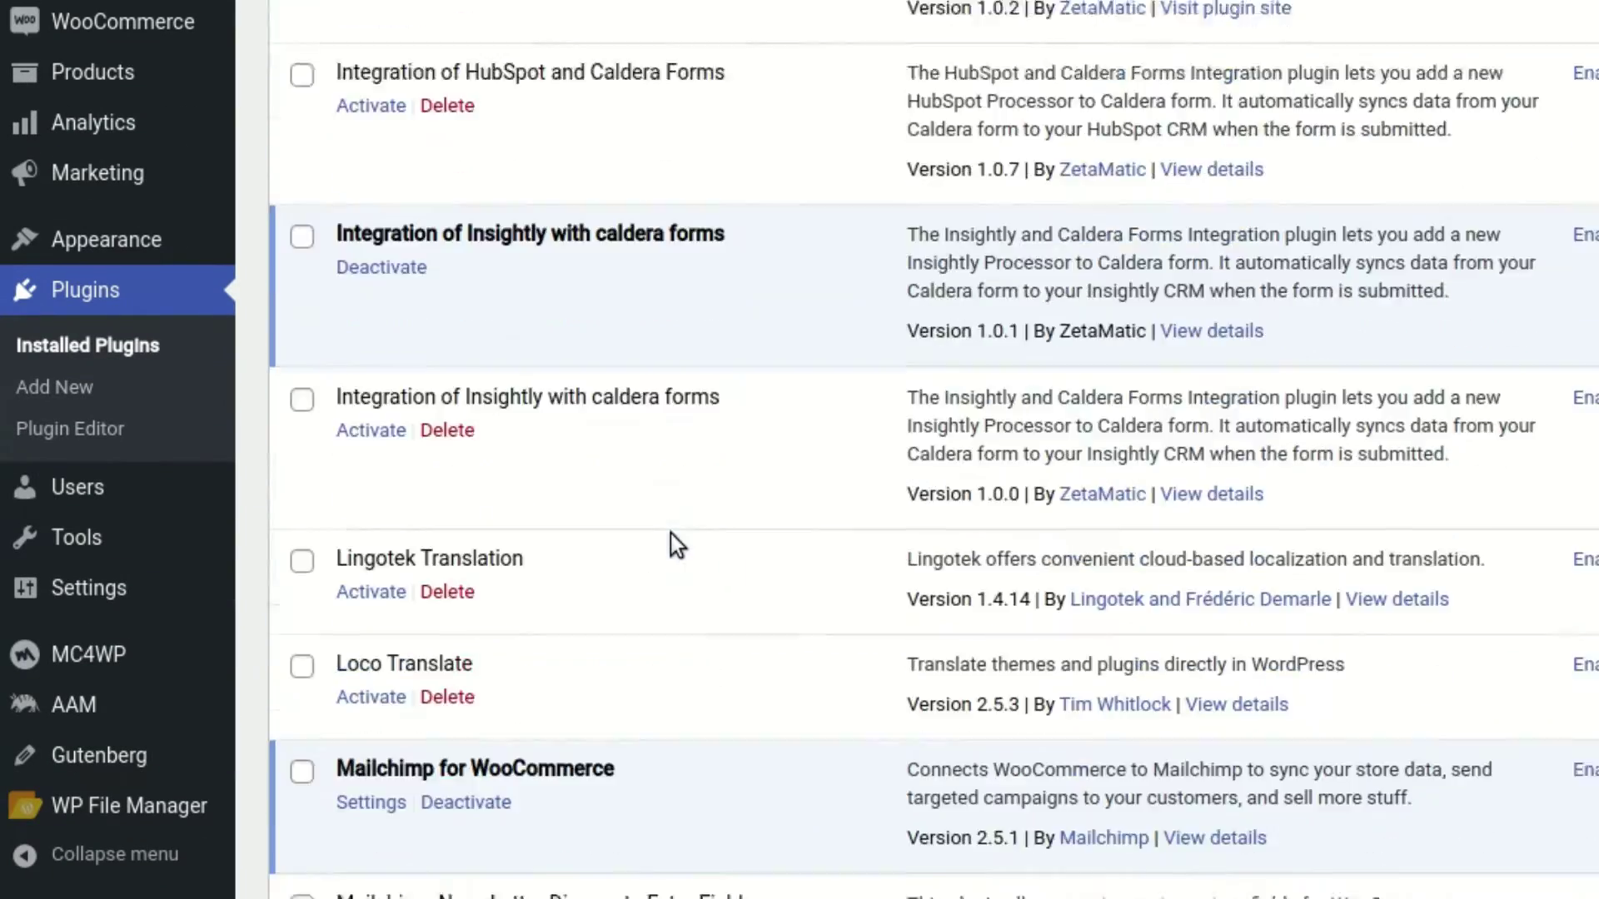
pyautogui.scroll(-6, 671, 543)
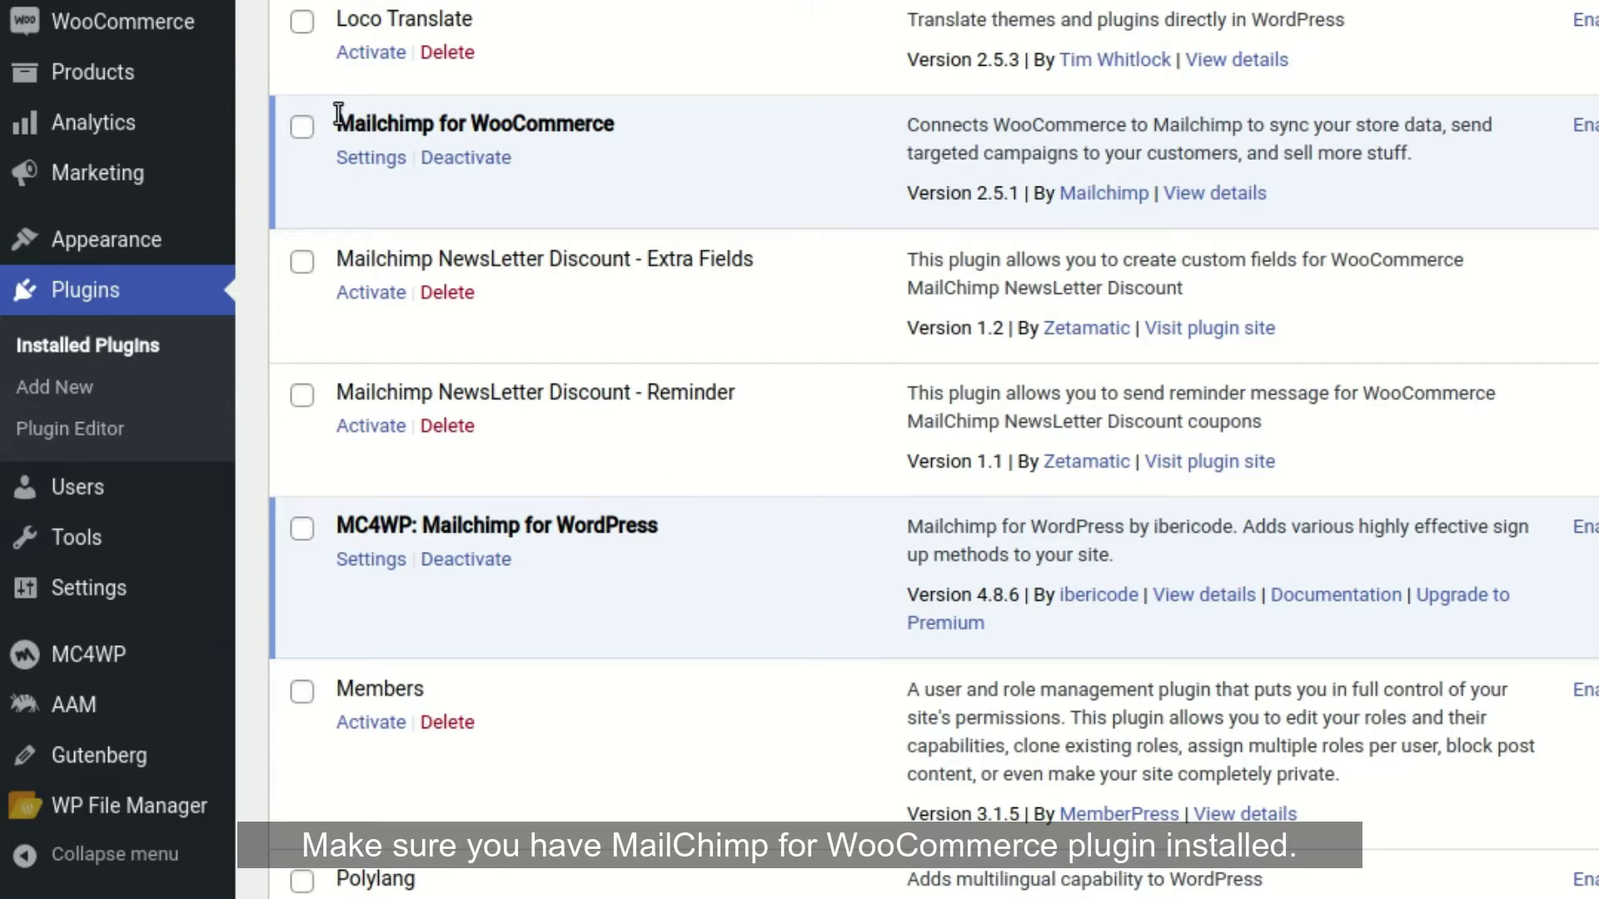
pyautogui.moveTo(338, 114); pyautogui.dragTo(636, 113)
pyautogui.click(658, 133)
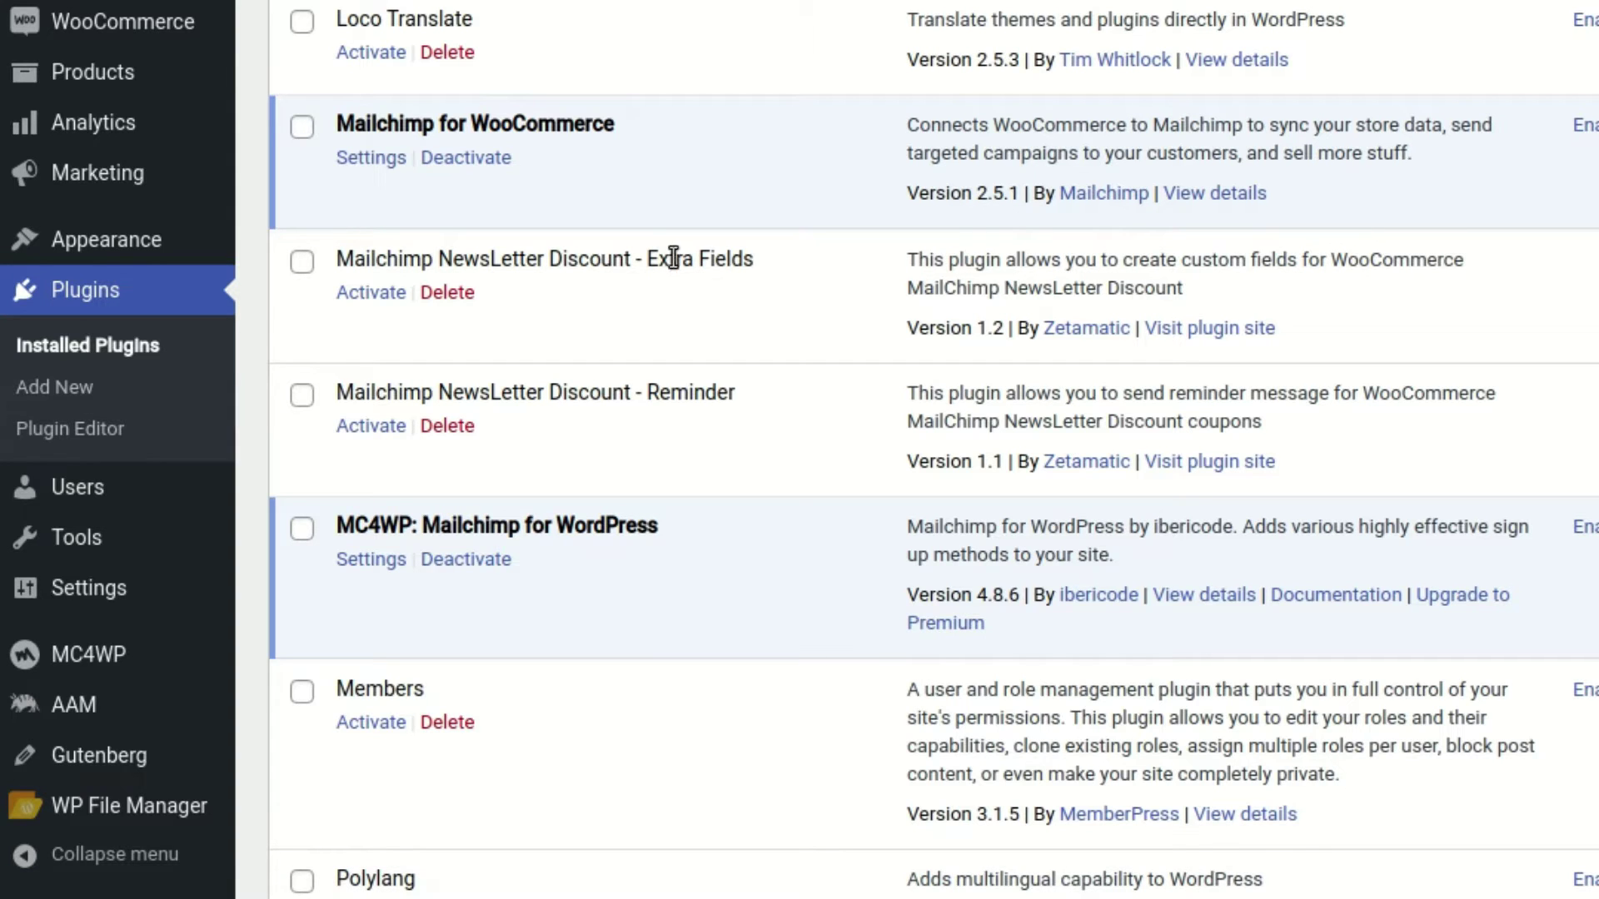
pyautogui.scroll(-10, 673, 218)
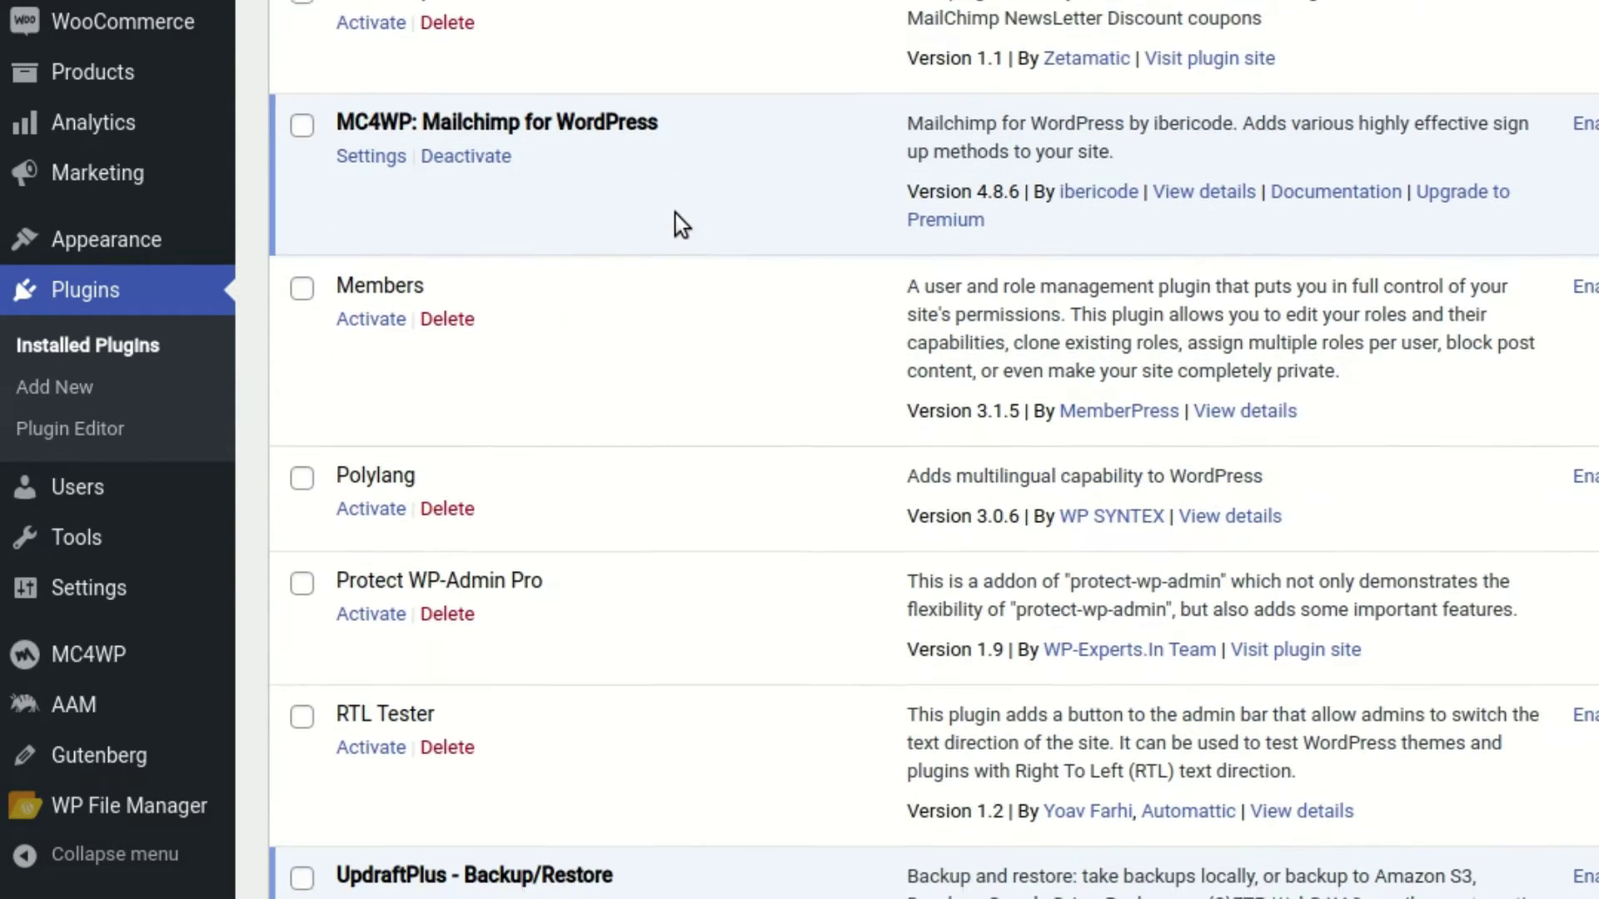
pyautogui.scroll(-9, 676, 213)
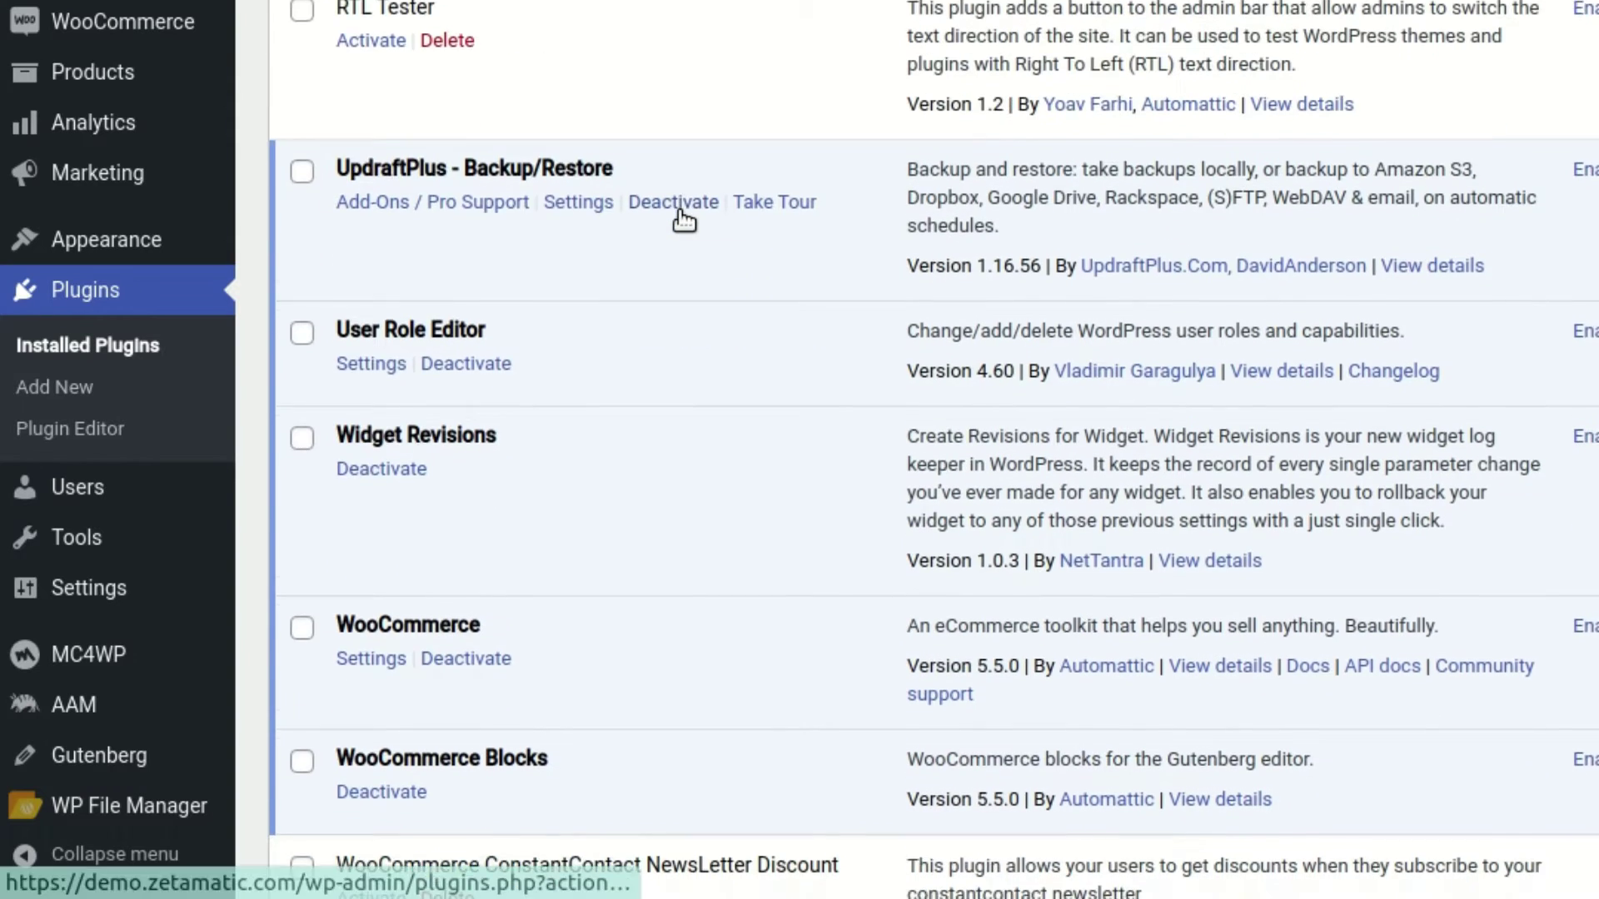
pyautogui.scroll(-6, 683, 220)
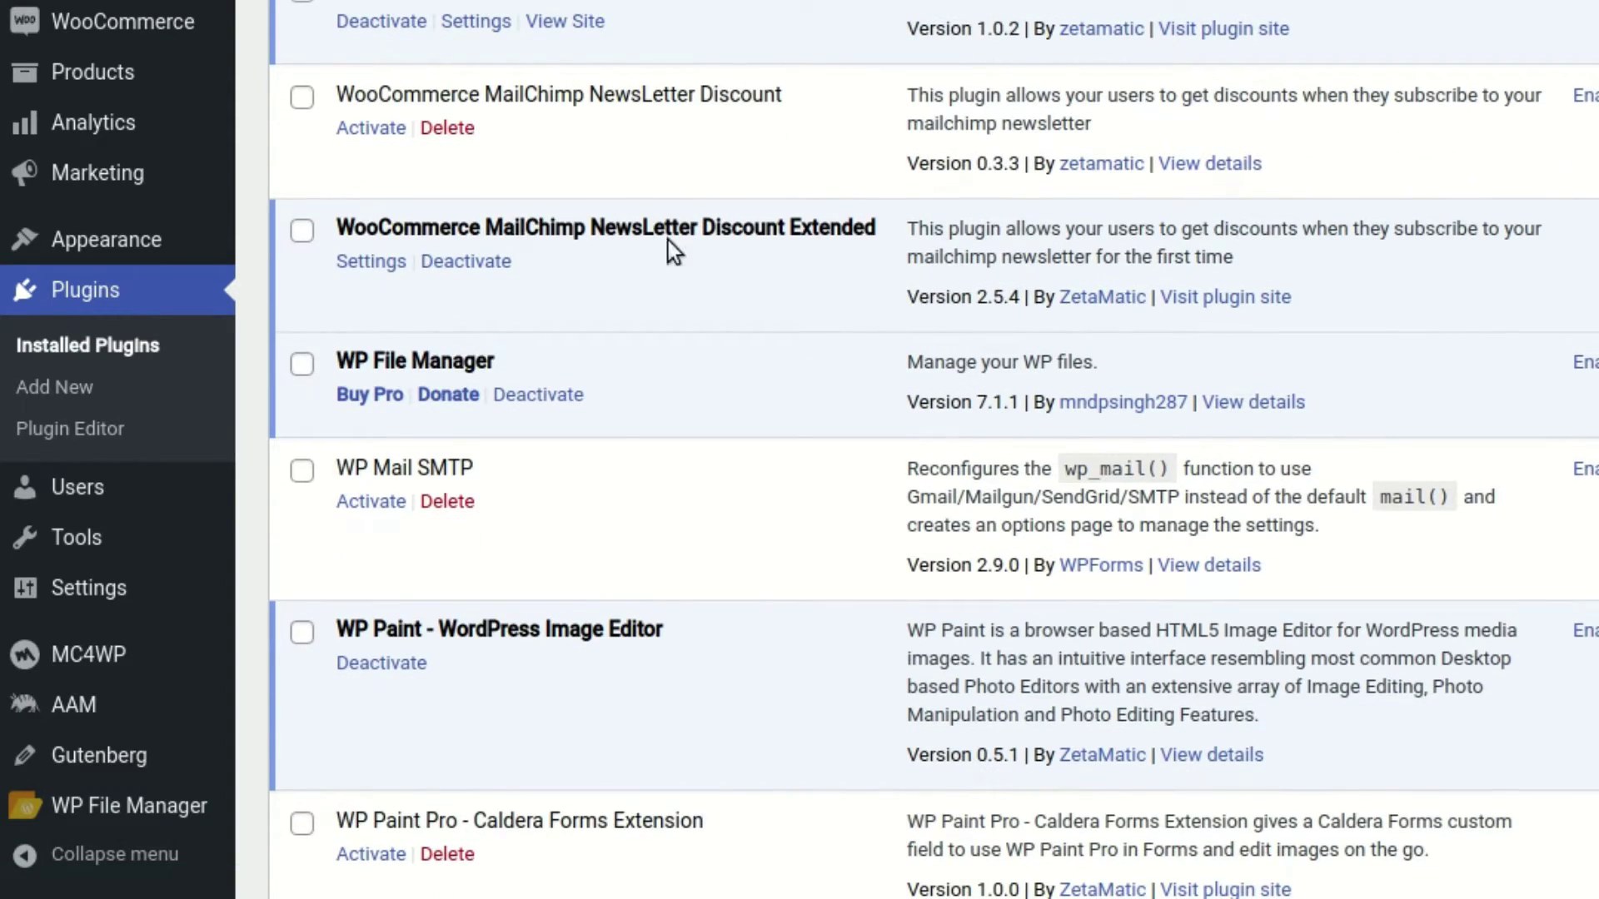
pyautogui.moveTo(341, 226); pyautogui.dragTo(887, 233)
pyautogui.click(931, 282)
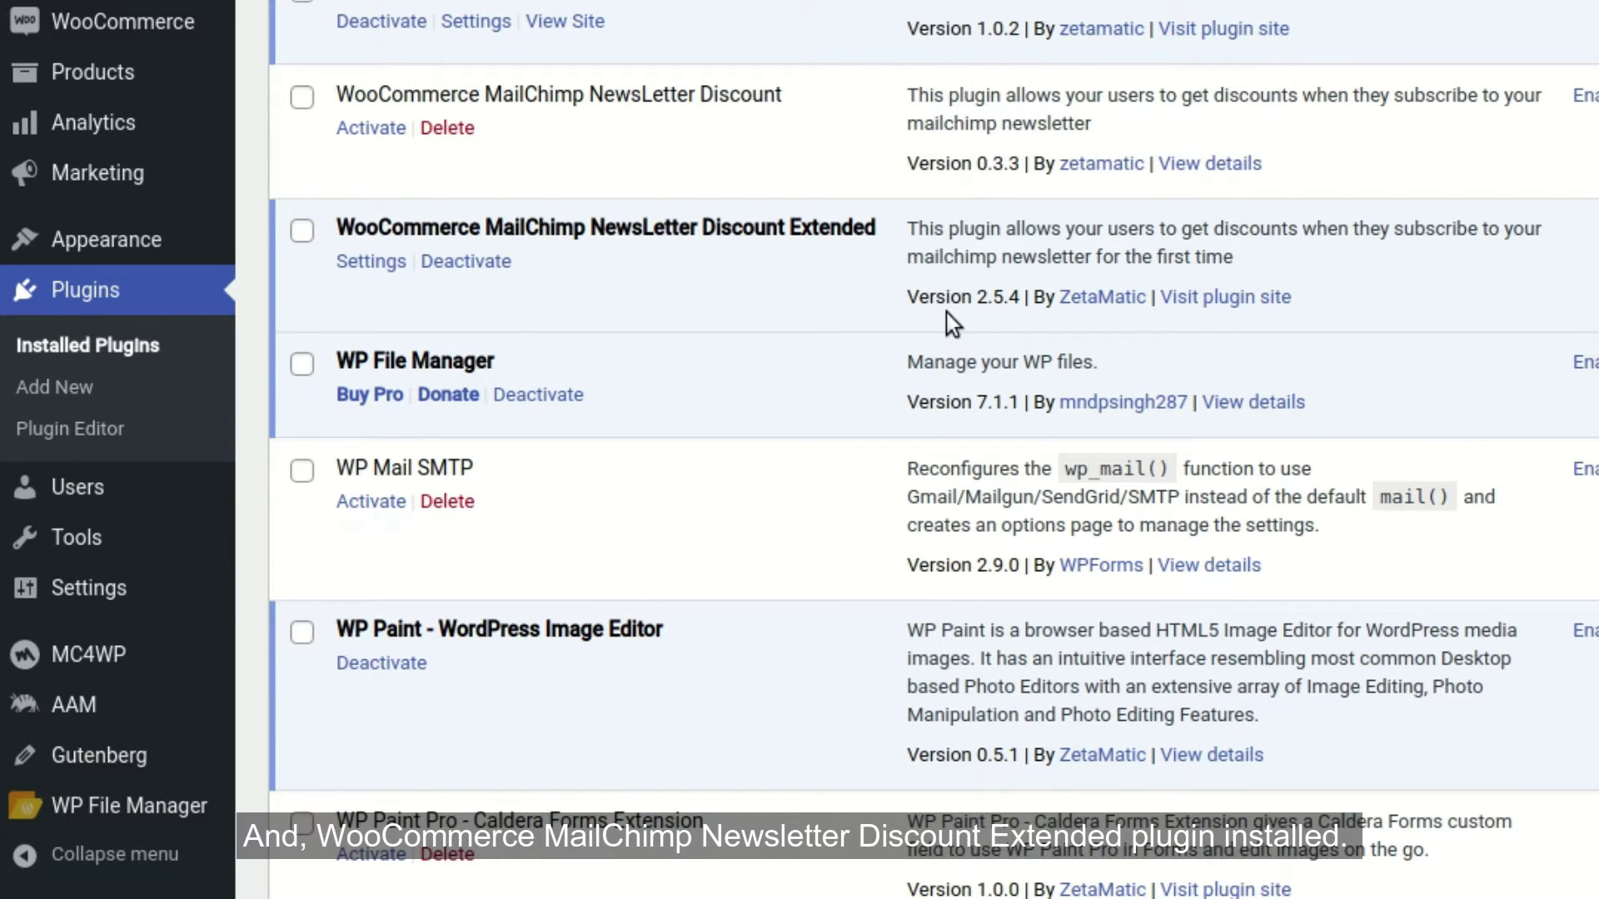
# Highlight the Extended plugin's version, then set ZetaMatic channel notifications to All
pyautogui.moveTo(908, 298); pyautogui.dragTo(1013, 299)
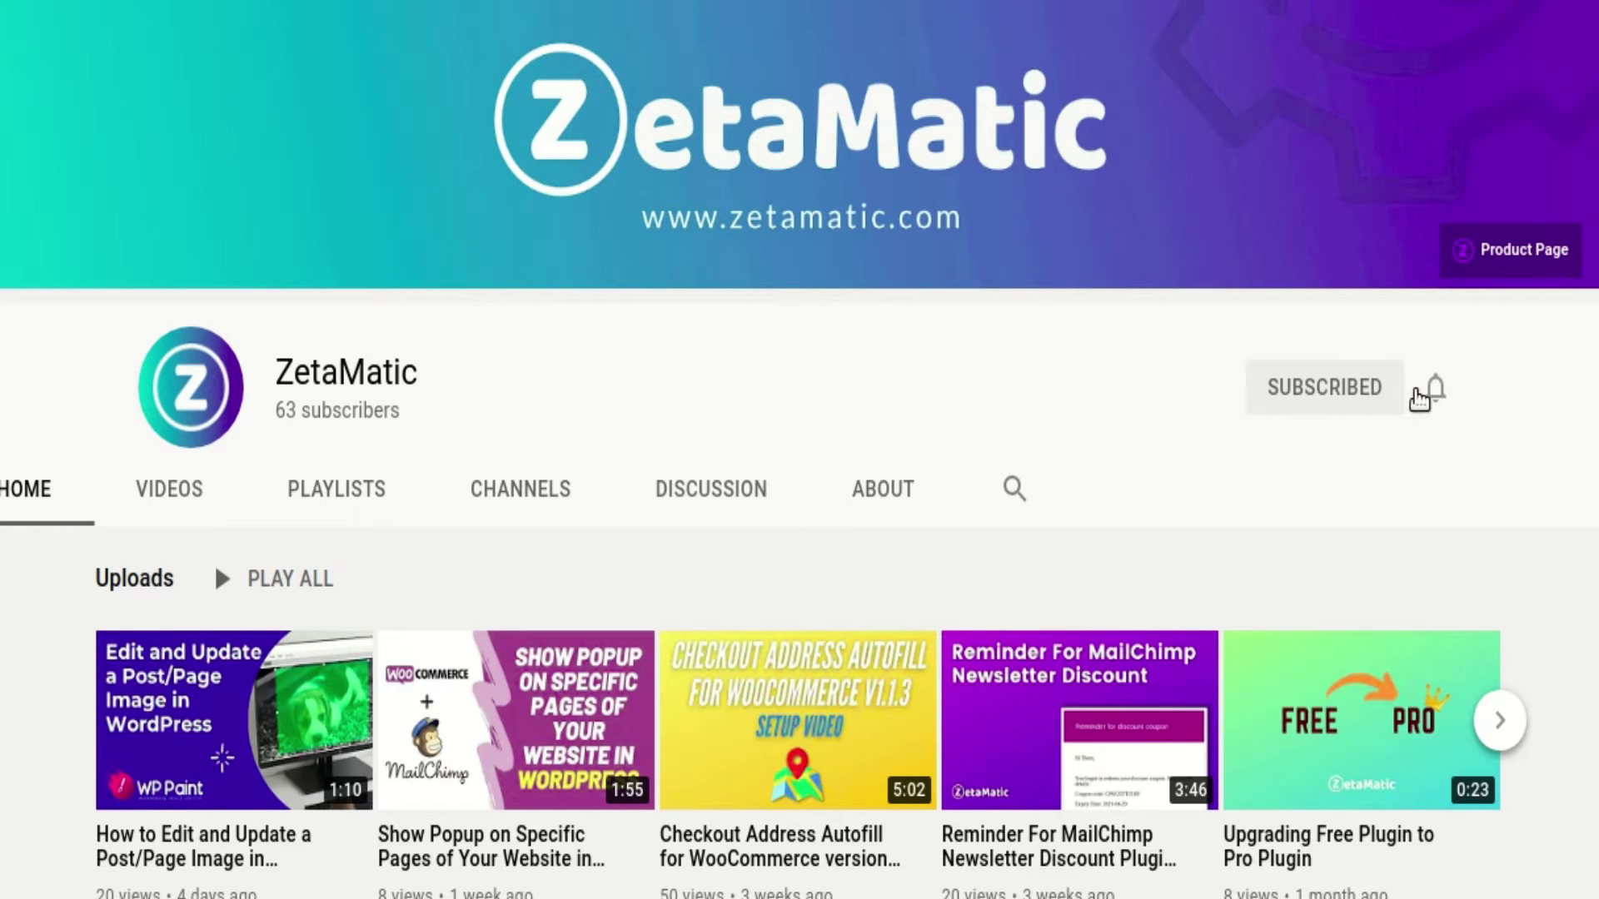
pyautogui.click(1438, 392)
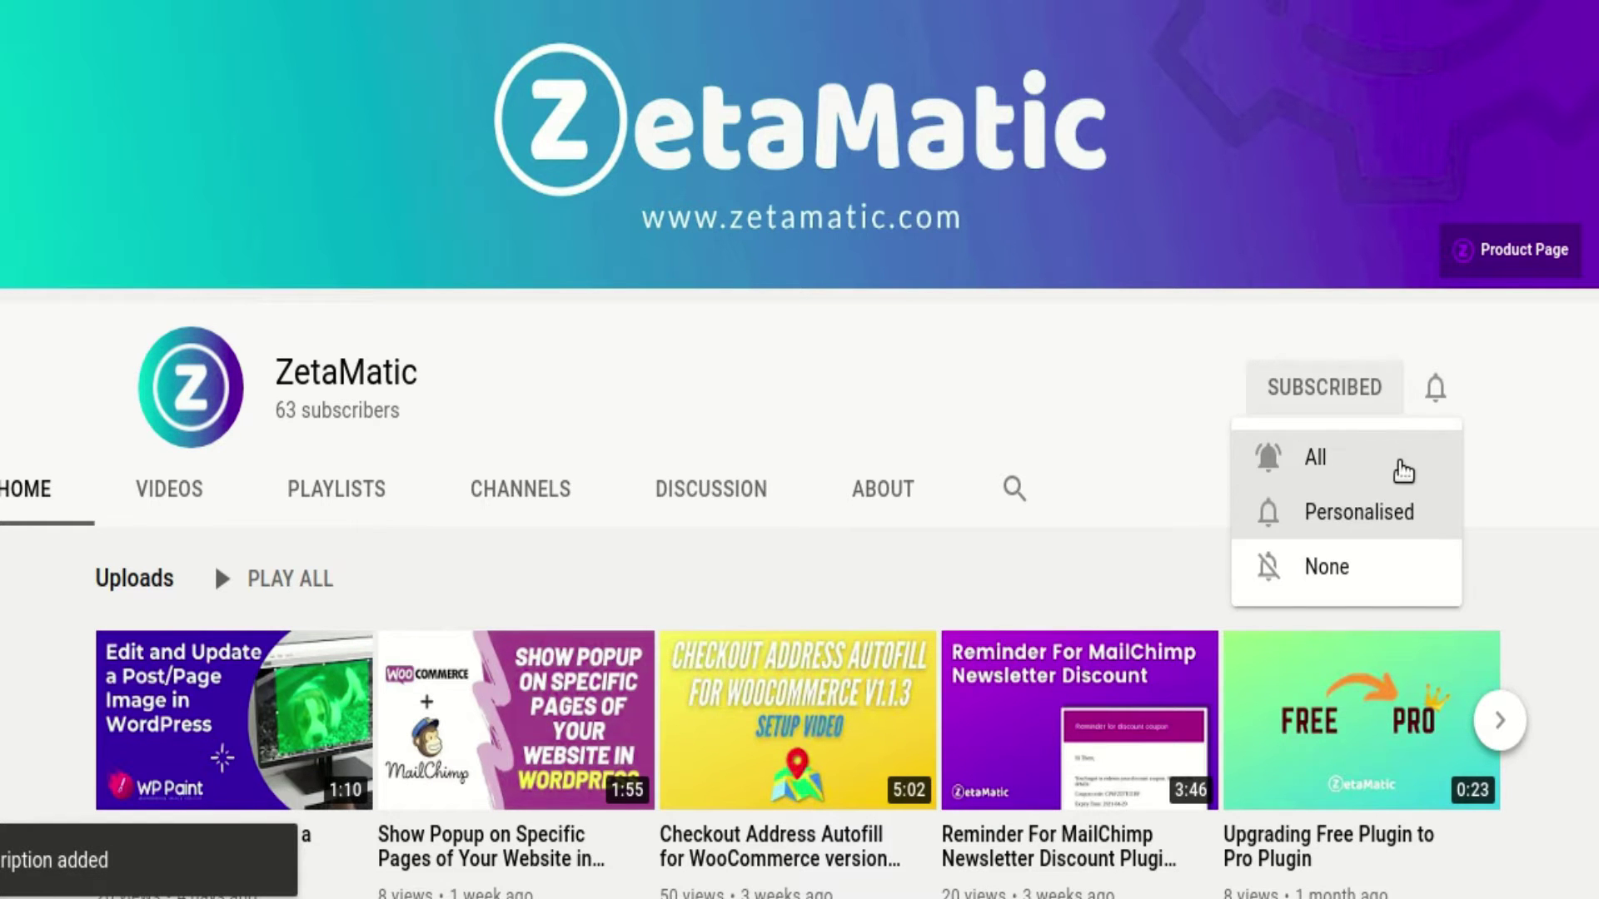
pyautogui.click(1404, 473)
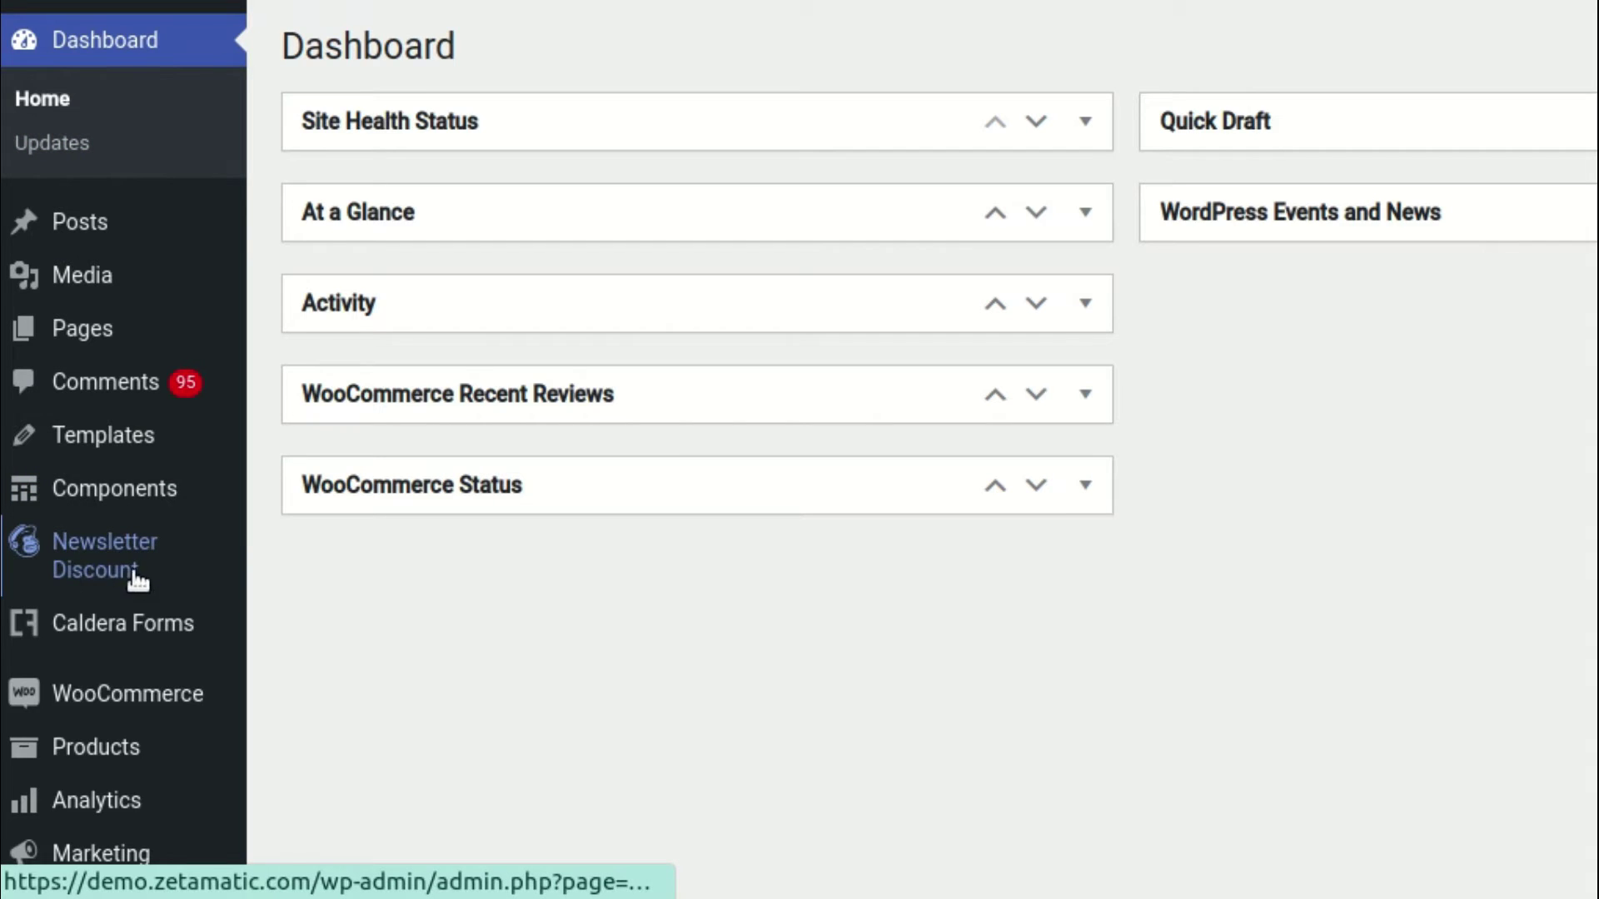
# Save the Newsletter Discount General Settings with the discount enabled and first name and email fields shown
pyautogui.click(107, 575)
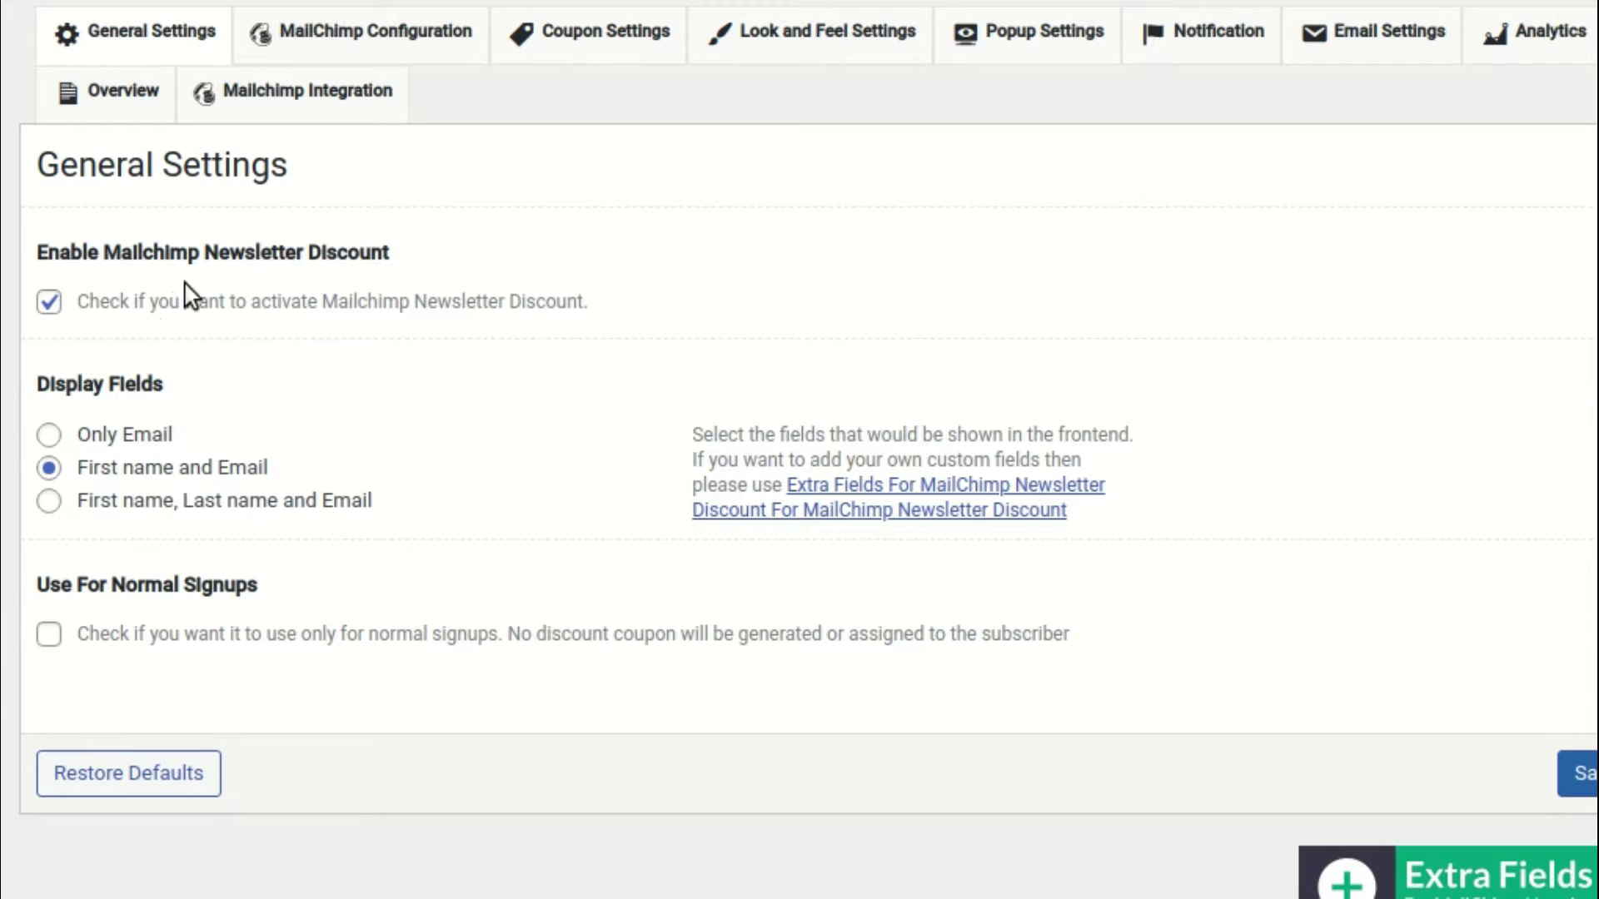
pyautogui.click(1532, 777)
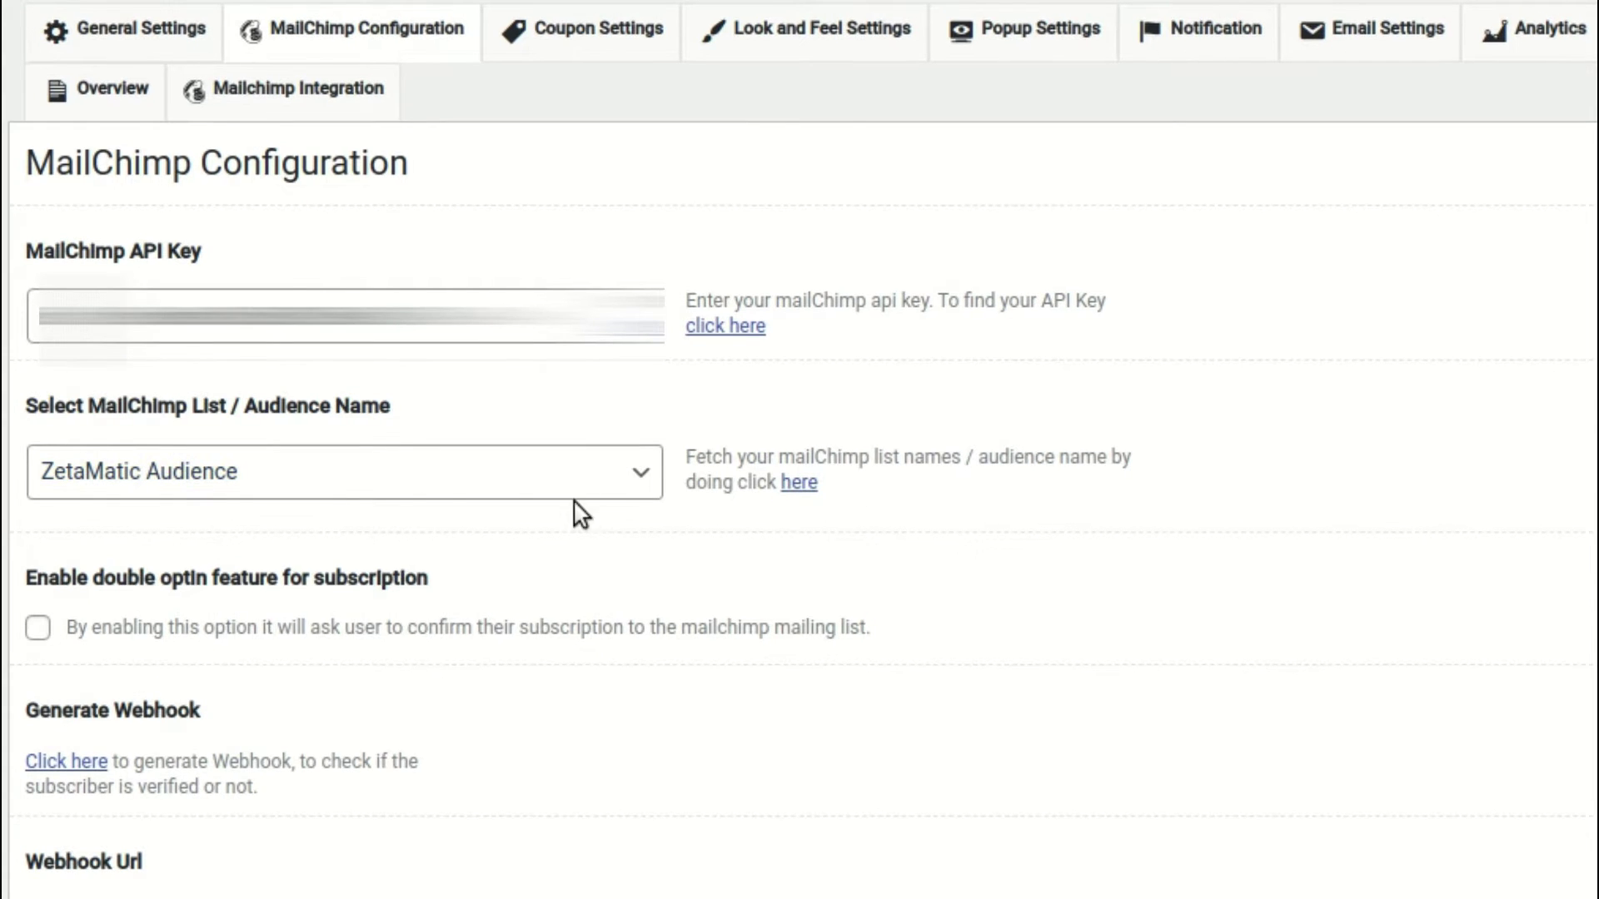
# Scroll through the API key, ZetaMatic Audience, webhook and signup source fields
pyautogui.scroll(-2, 343, 412)
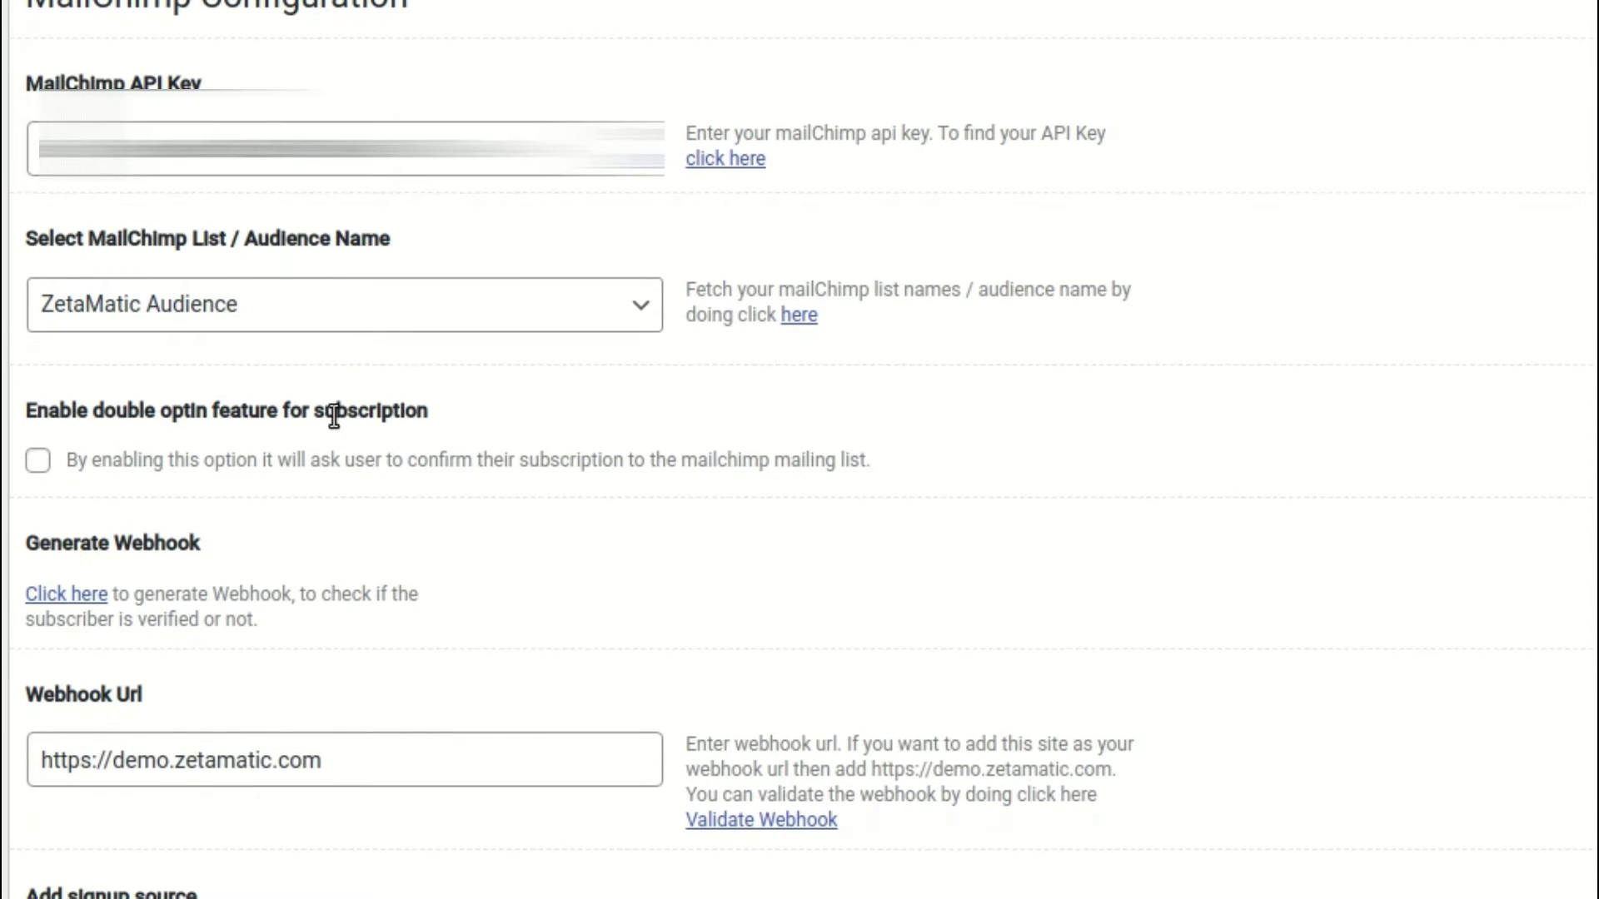
pyautogui.scroll(-2, 334, 416)
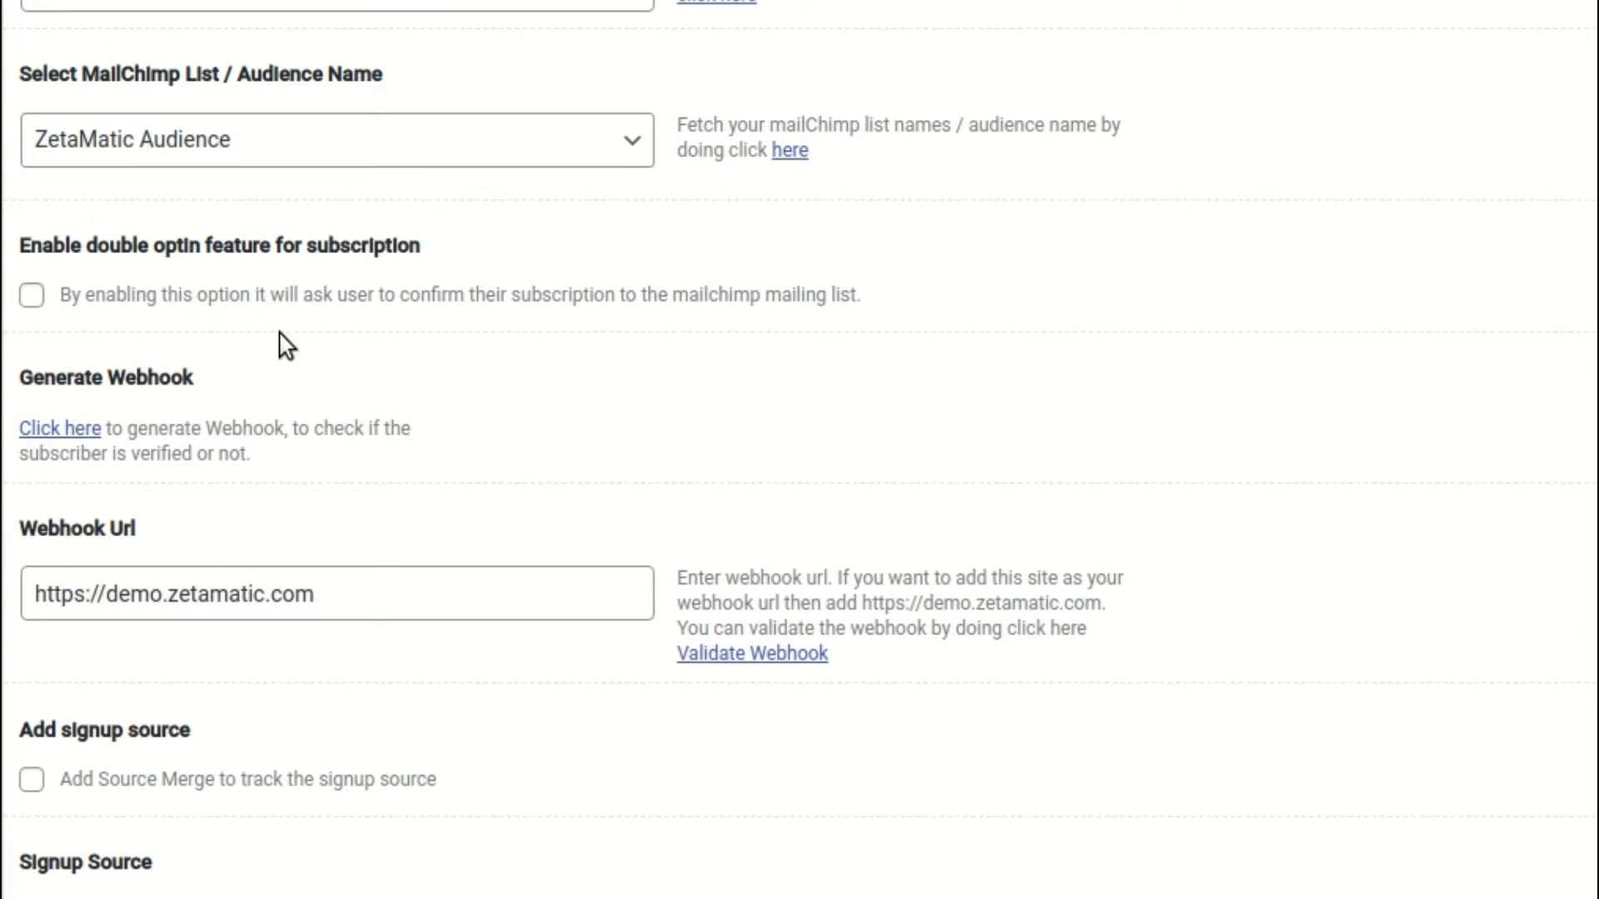
pyautogui.scroll(-5, 325, 398)
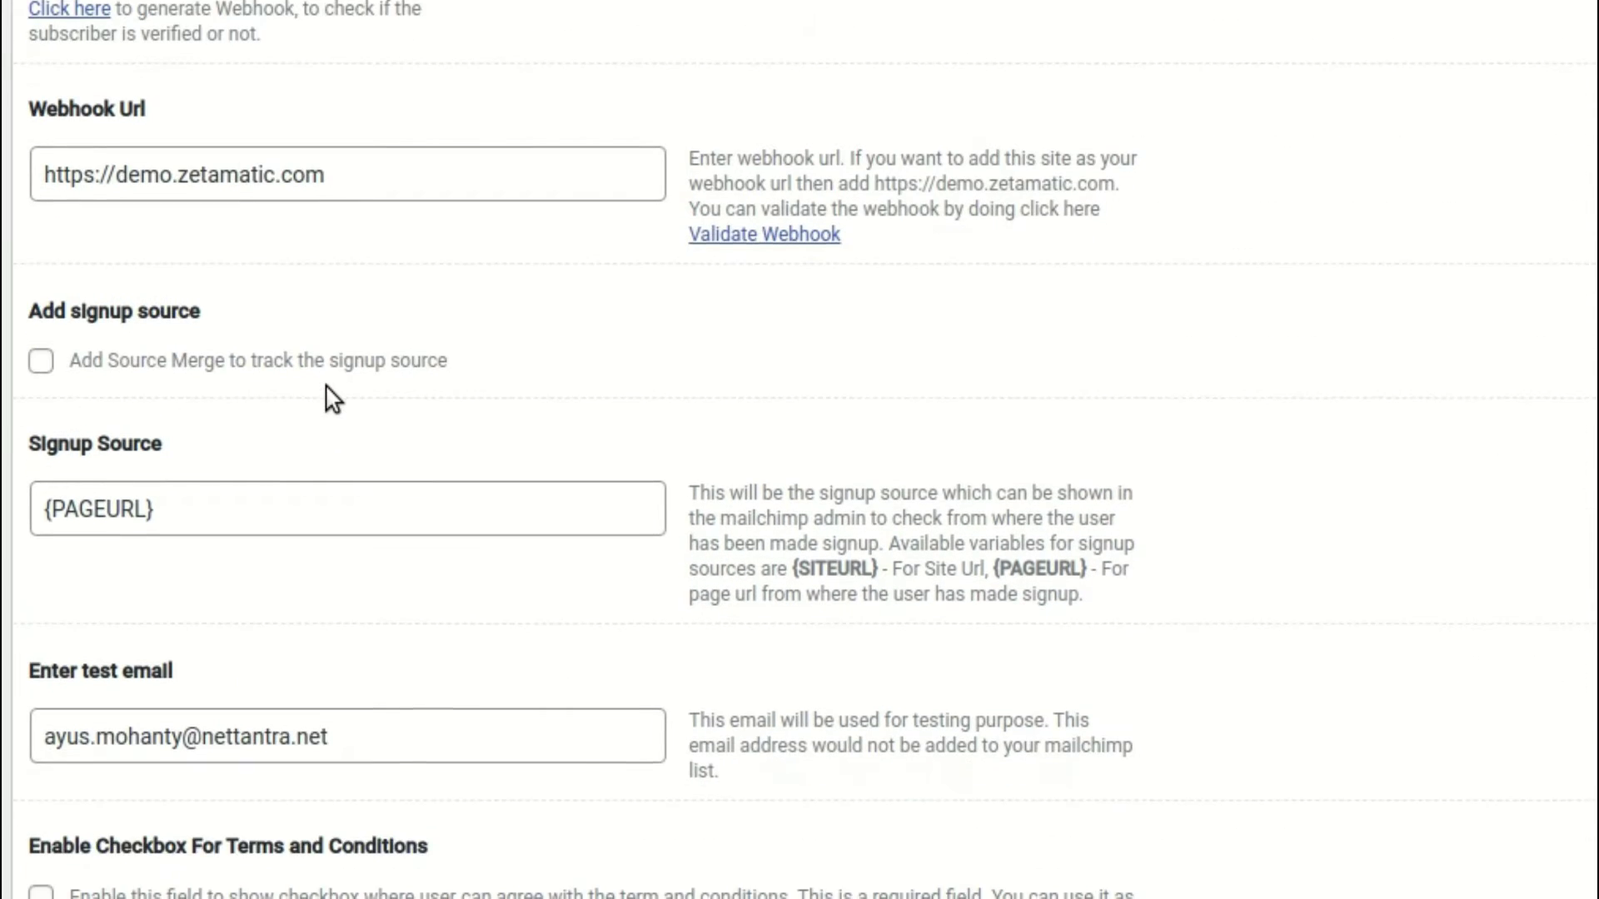
pyautogui.scroll(-1, 394, 431)
pyautogui.scroll(15, 620, 540)
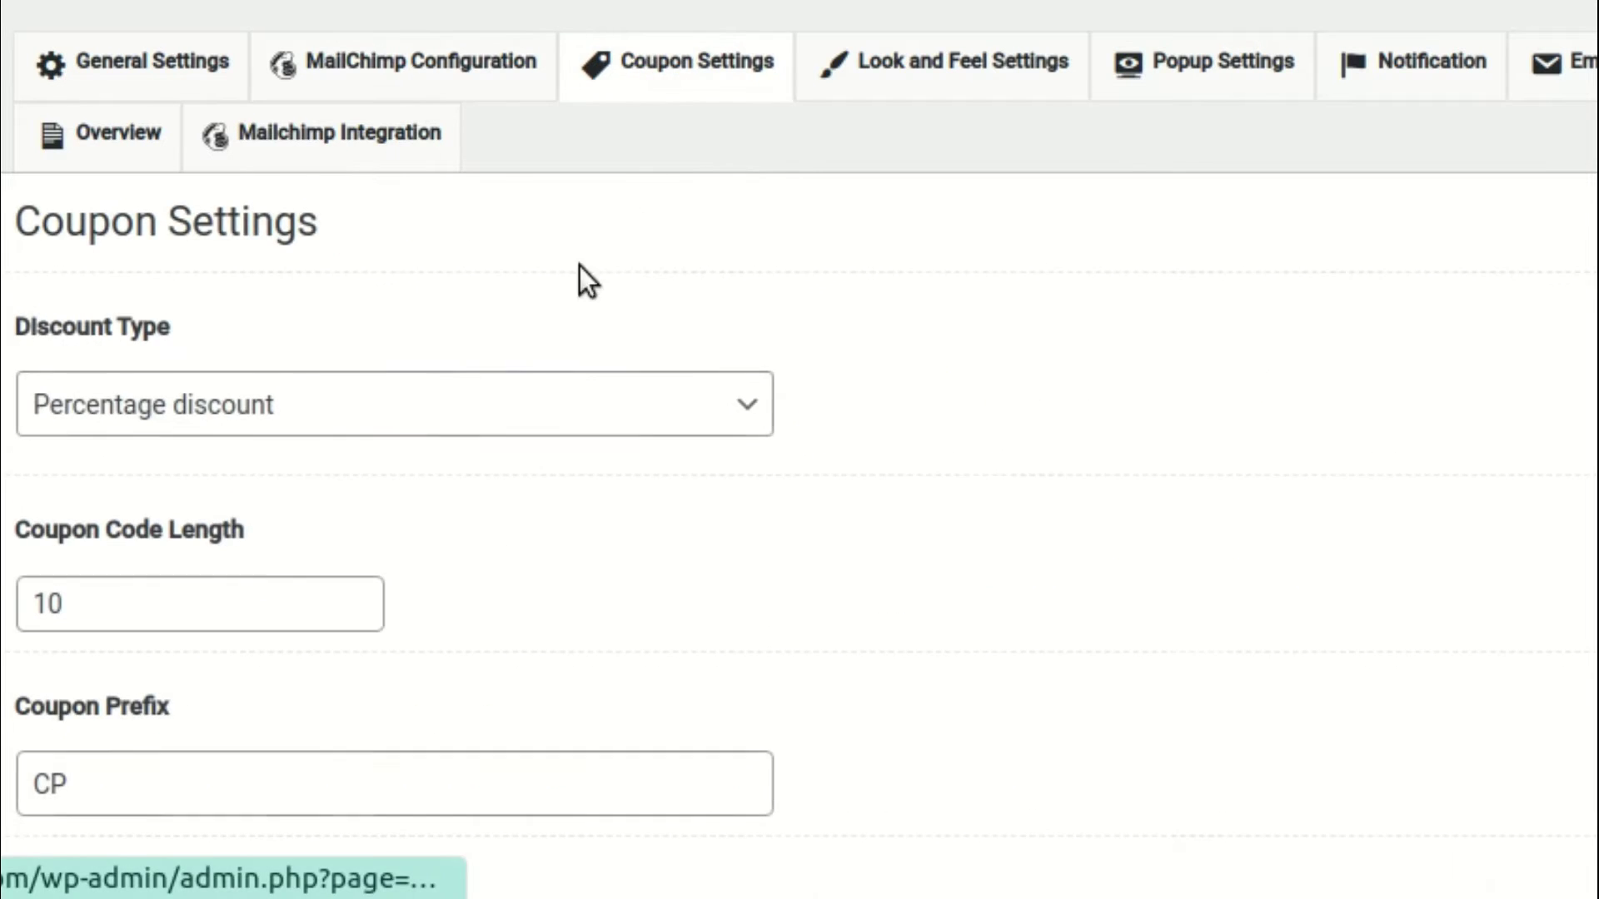
# Keep Percentage discount as the discount type and review the CP prefix and product and category restrictions
pyautogui.scroll(-4, 500, 333)
pyautogui.click(320, 113)
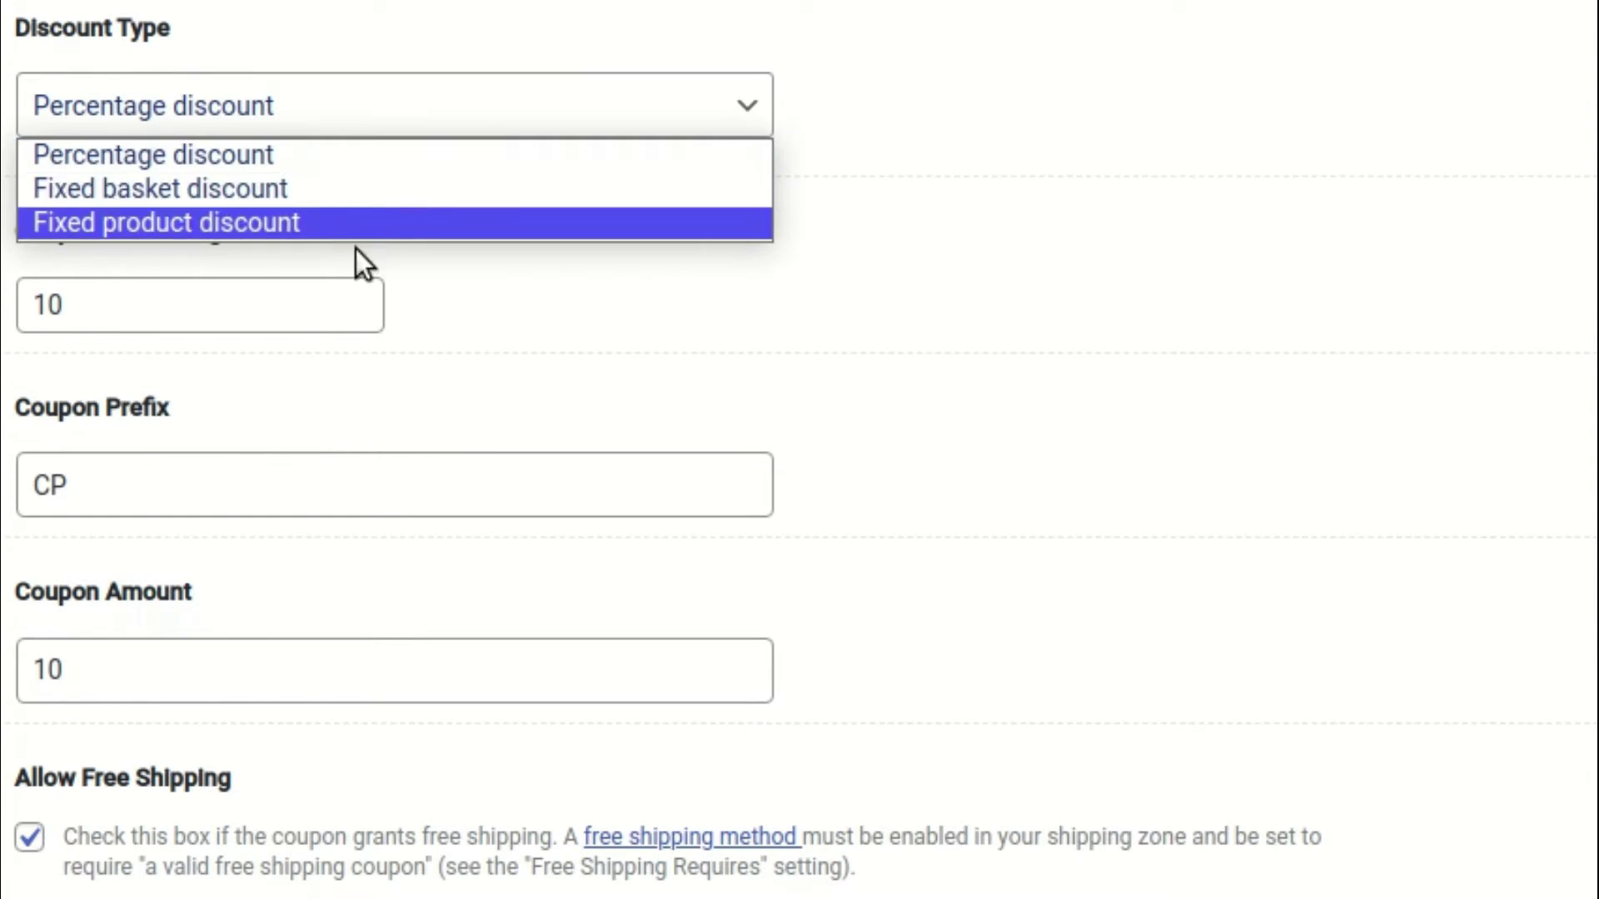
pyautogui.click(501, 41)
pyautogui.scroll(-8, 250, 525)
pyautogui.scroll(-5, 263, 497)
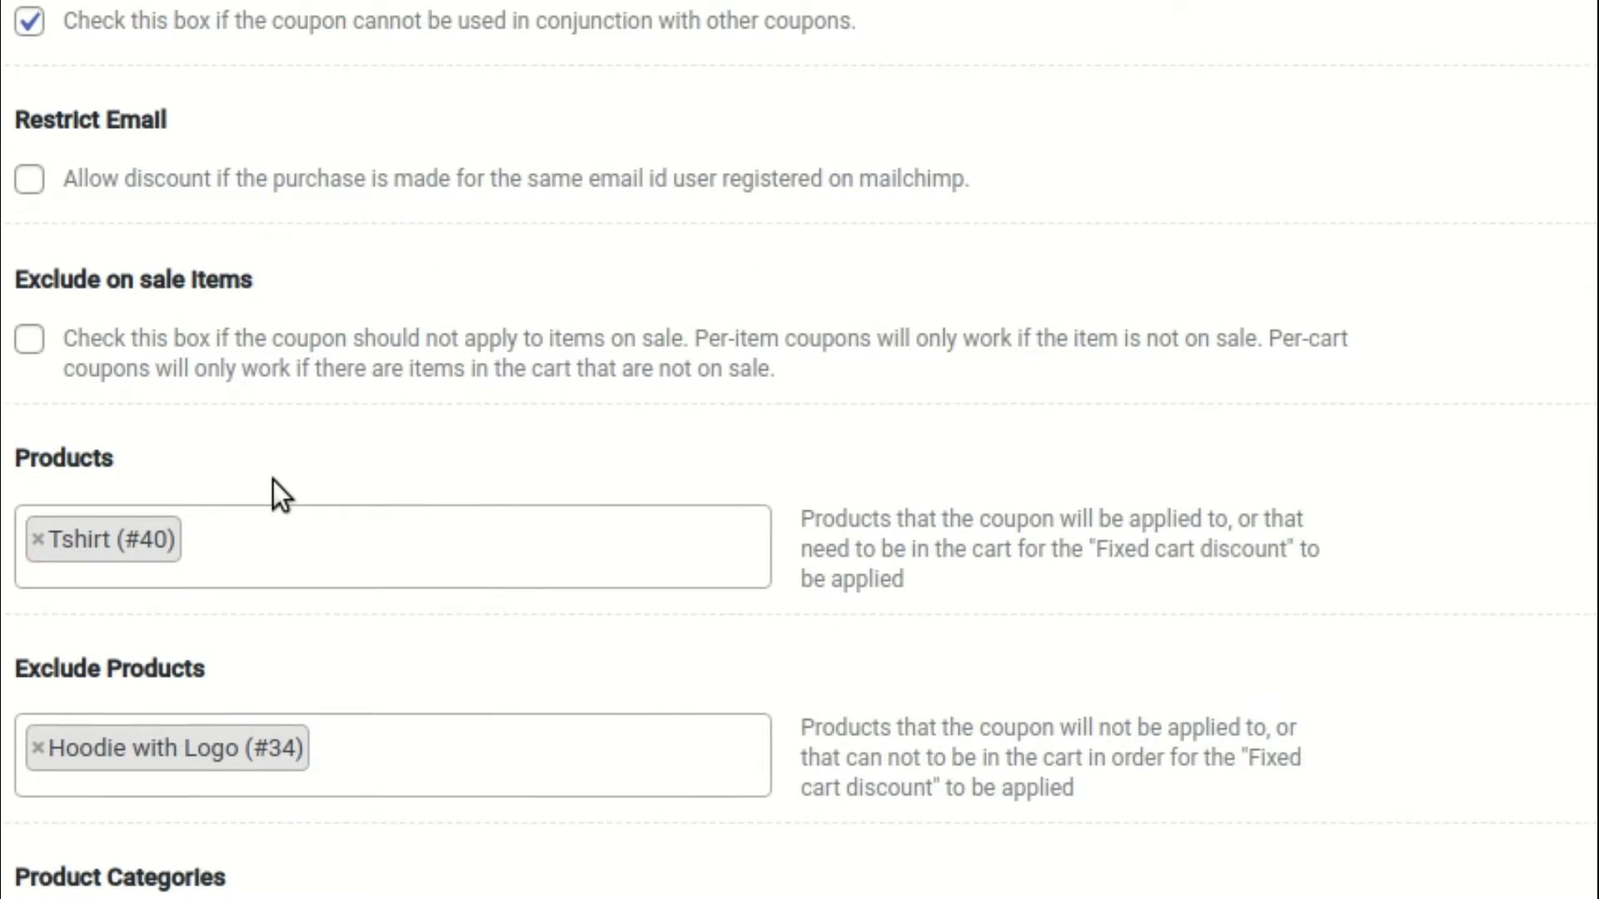
pyautogui.scroll(-11, 291, 500)
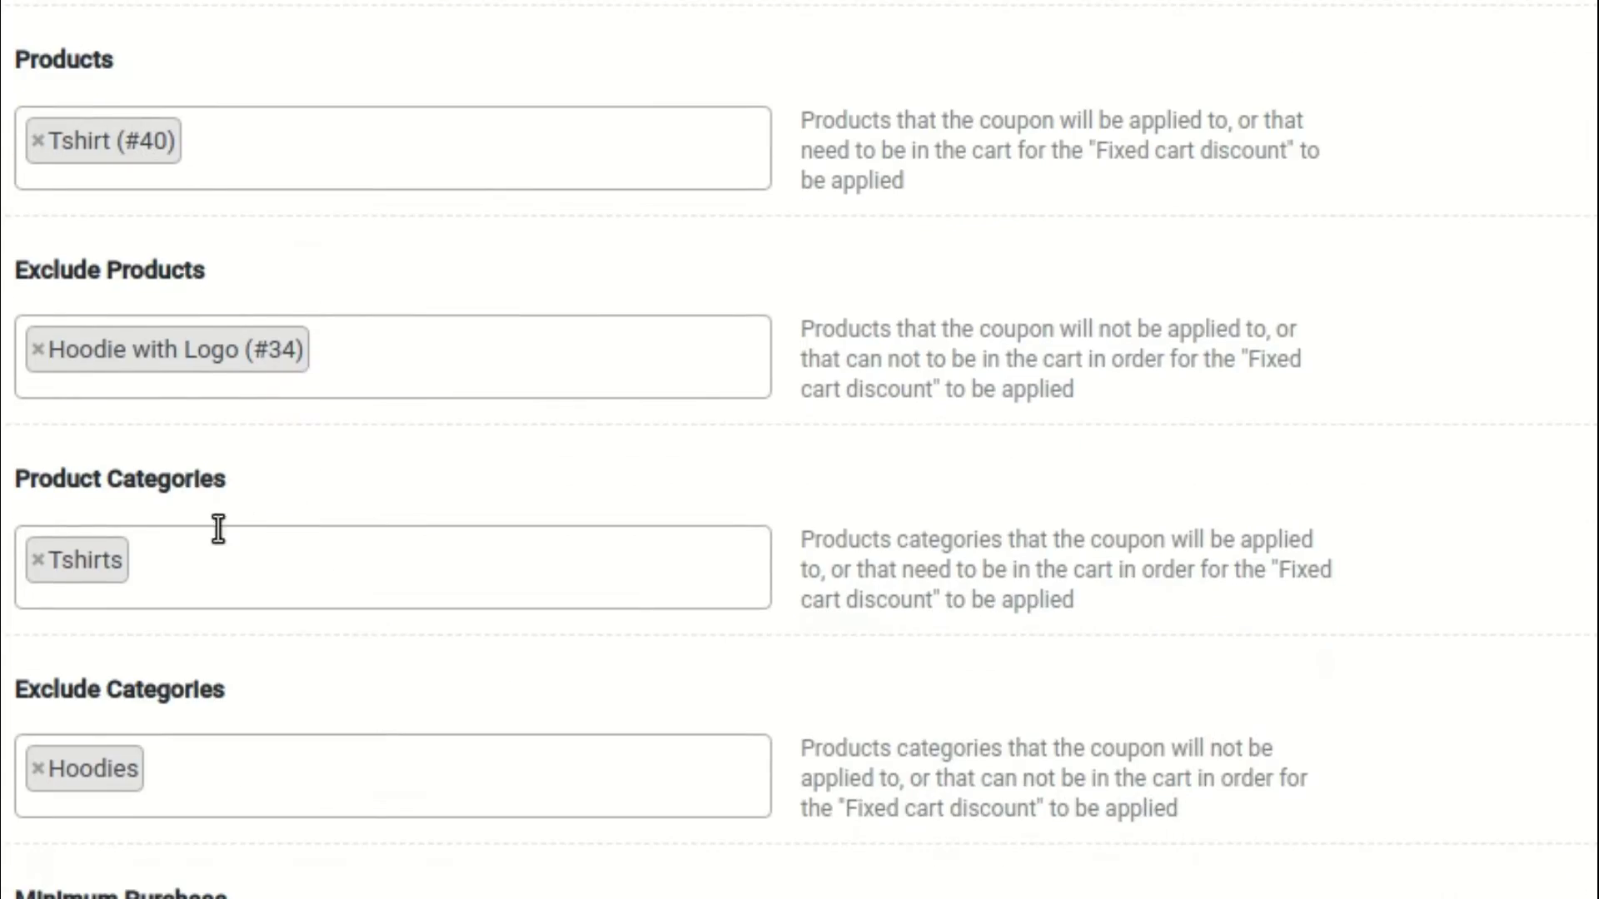
pyautogui.scroll(20, 304, 611)
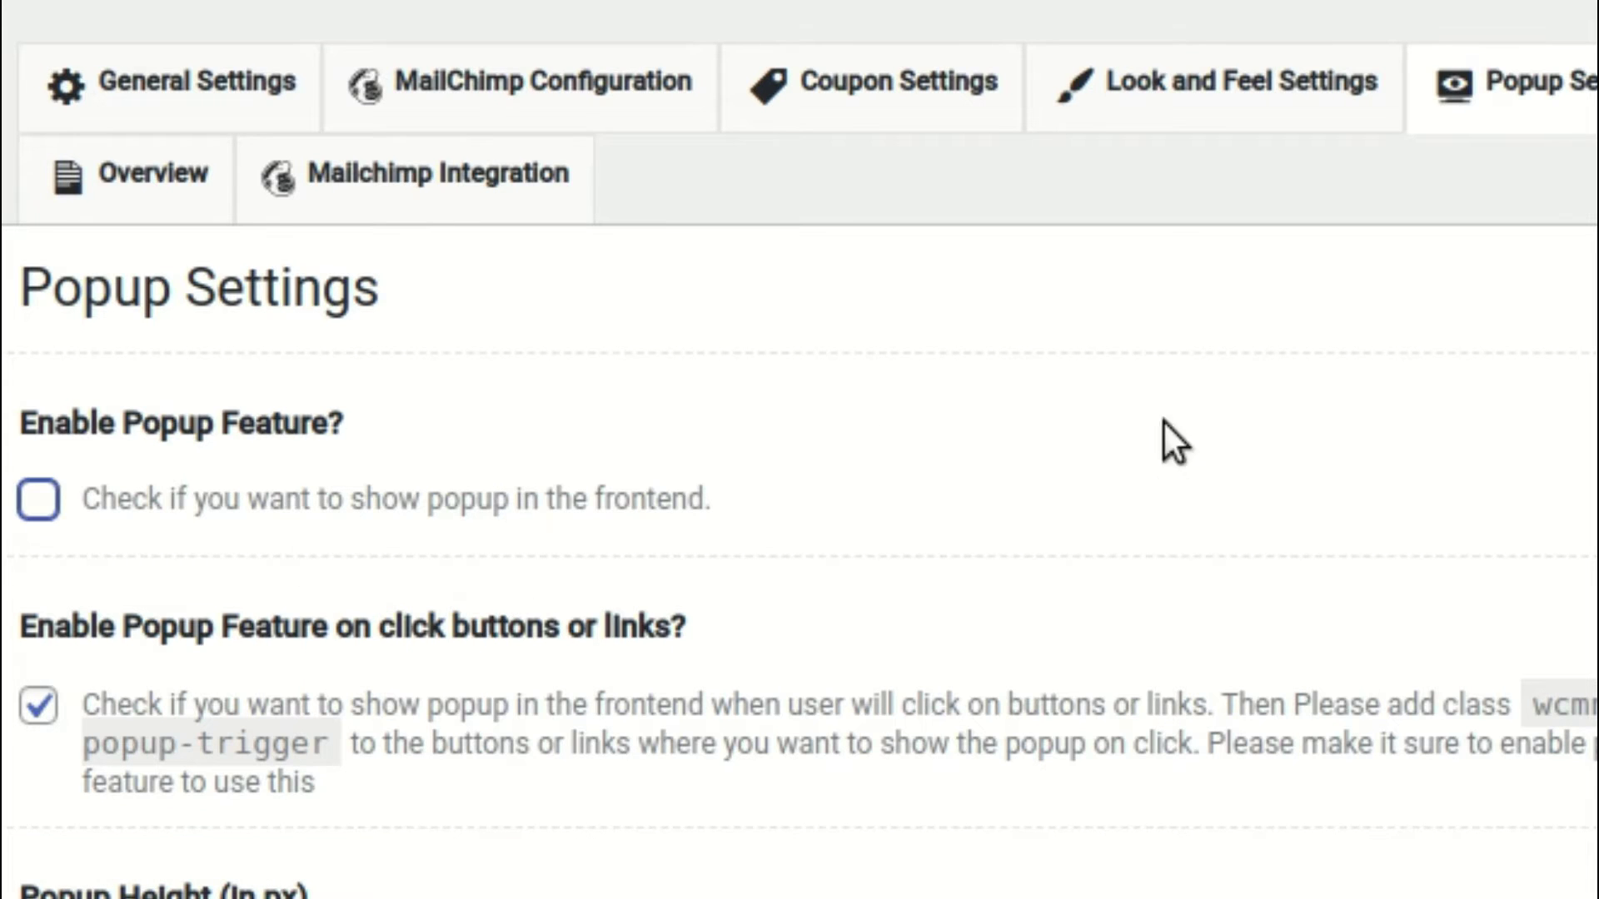
# Scroll through the popup options down to the Save Options footer
pyautogui.scroll(-2, 566, 525)
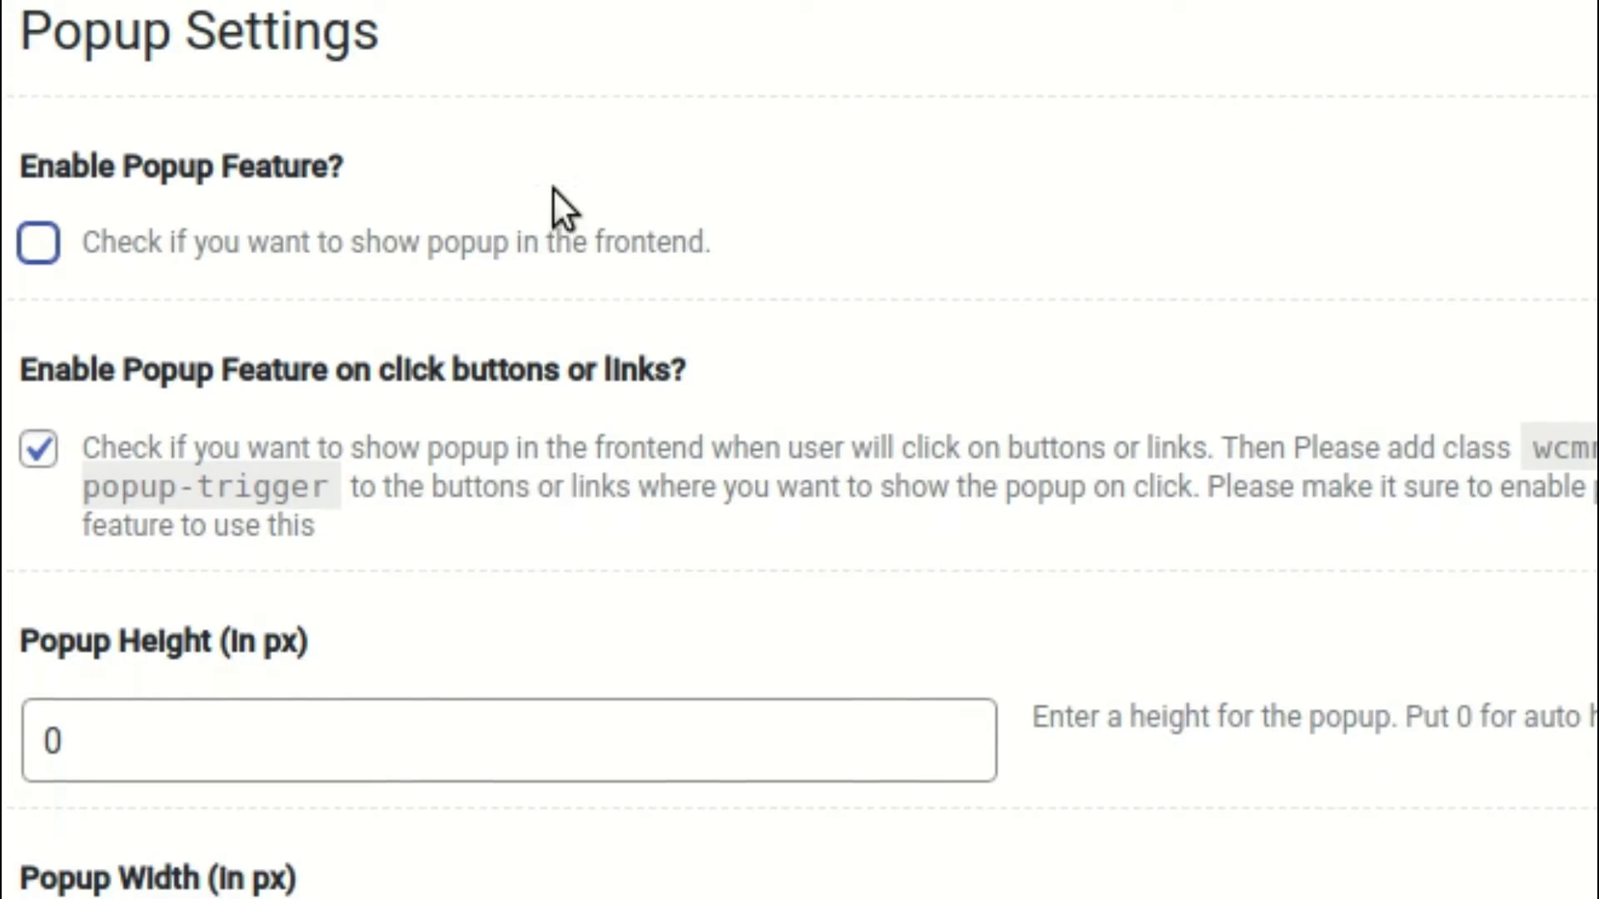
pyautogui.scroll(-4, 553, 200)
pyautogui.scroll(2, 466, 166)
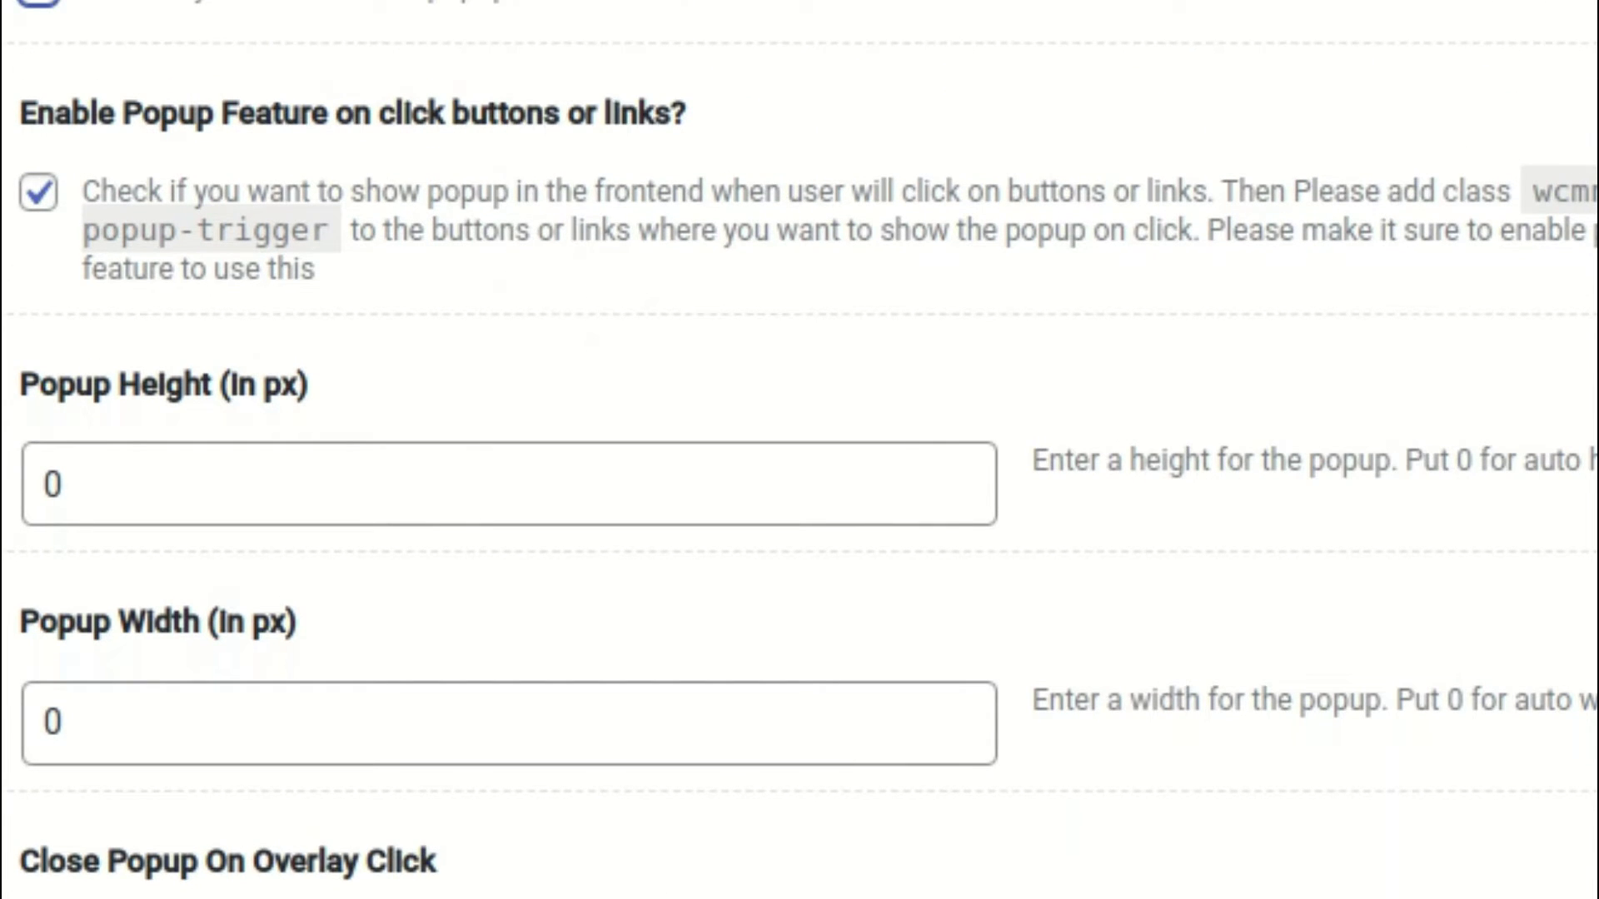
pyautogui.scroll(-20, 1229, 380)
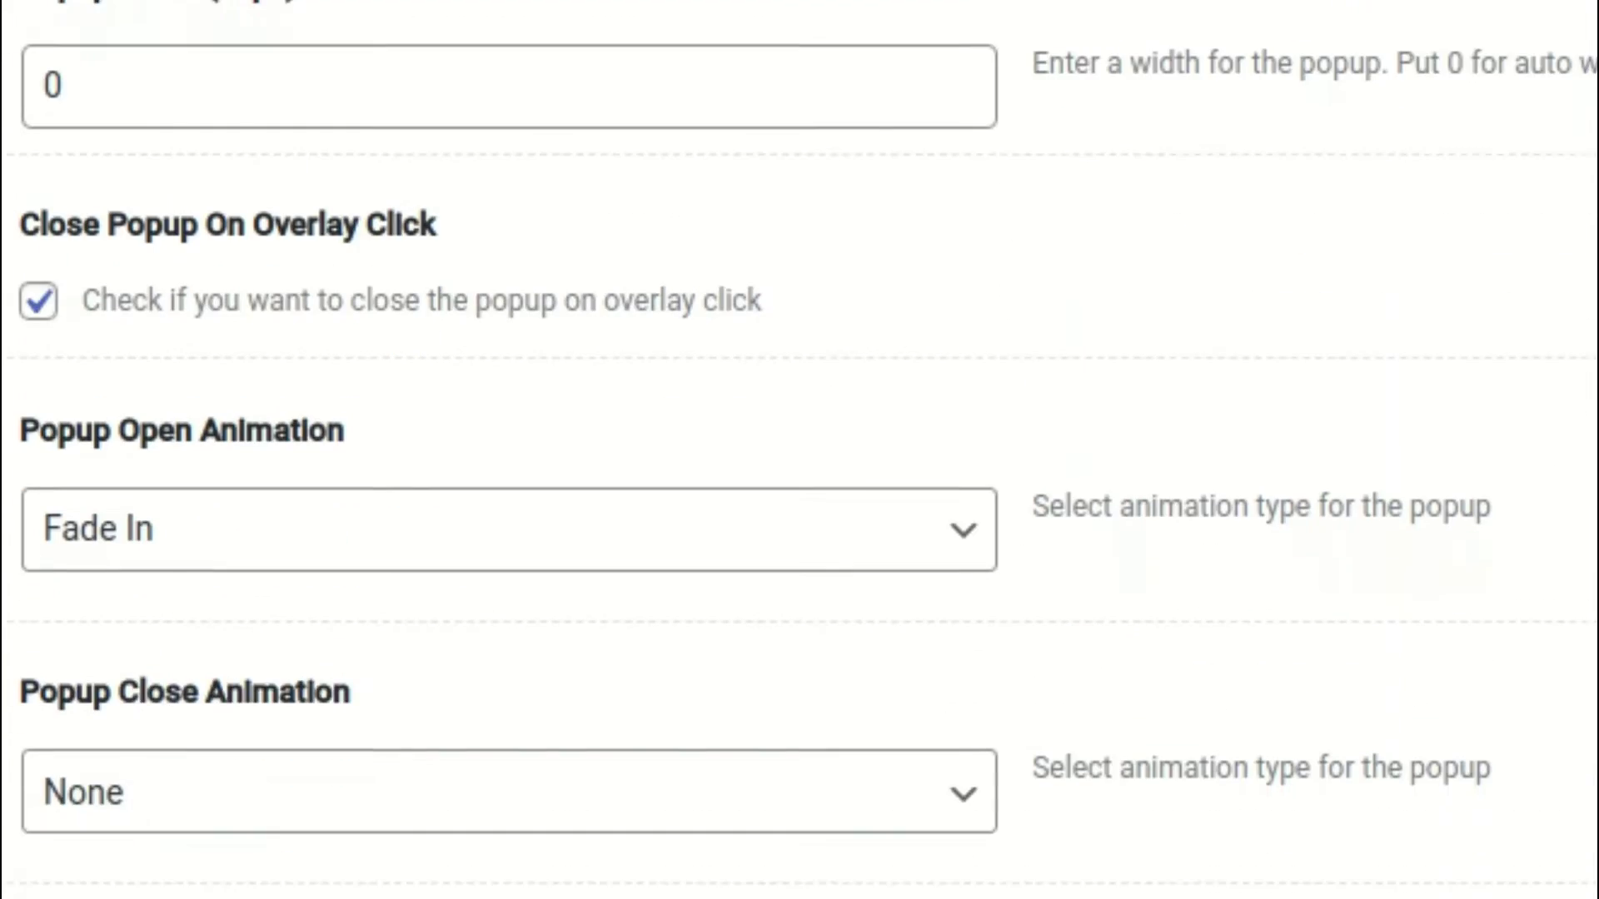
pyautogui.scroll(-20, 799, 450)
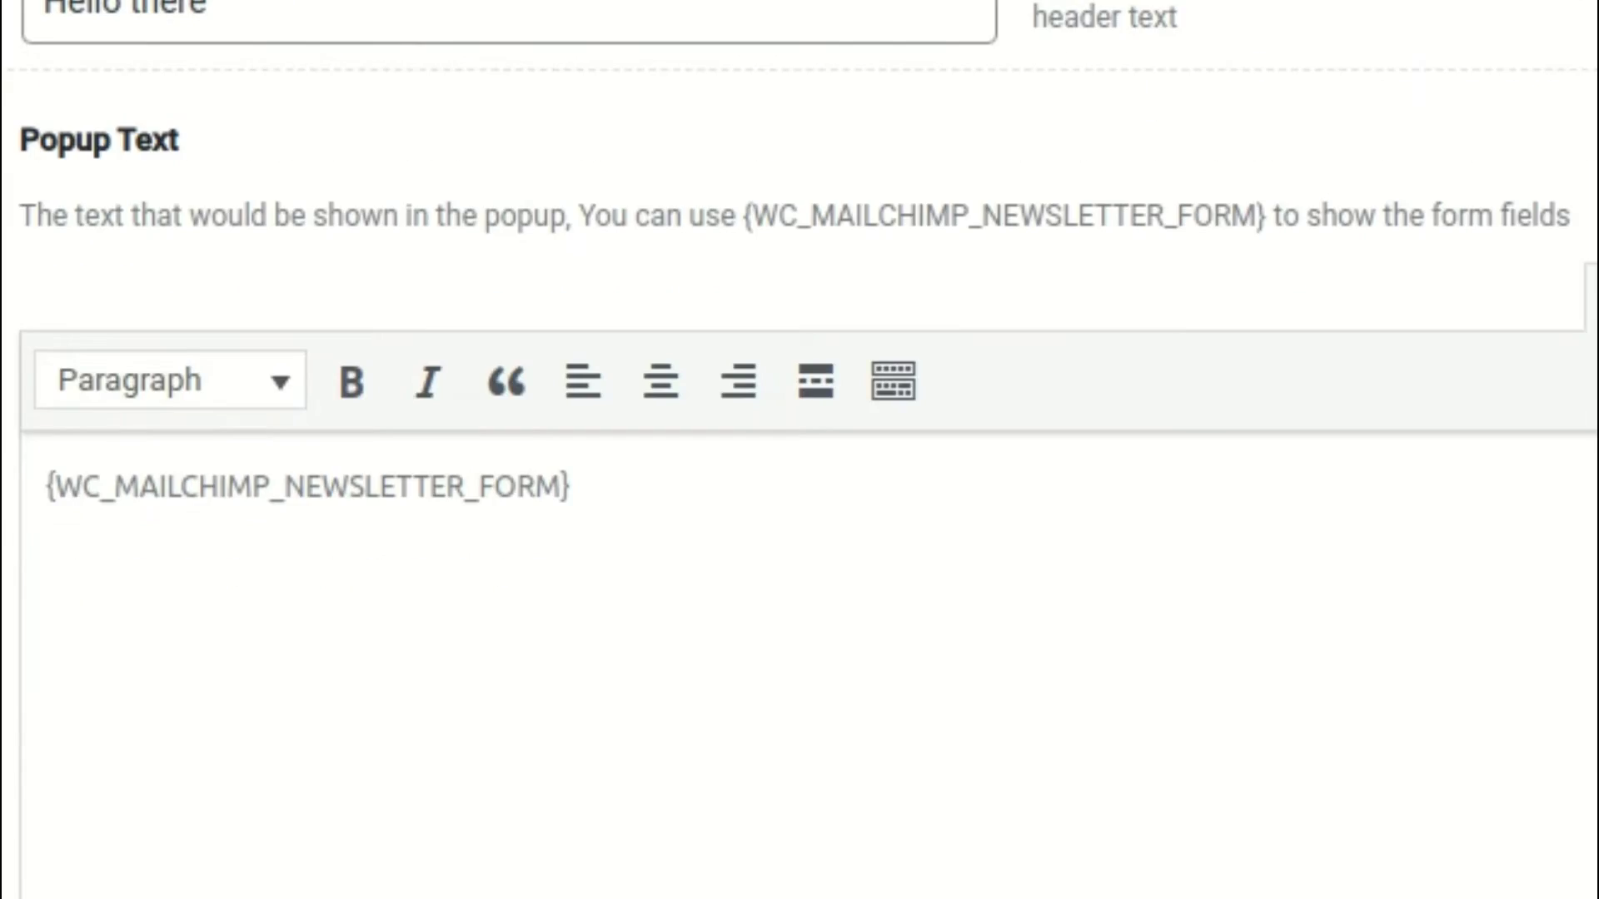
pyautogui.scroll(-20, 1515, 776)
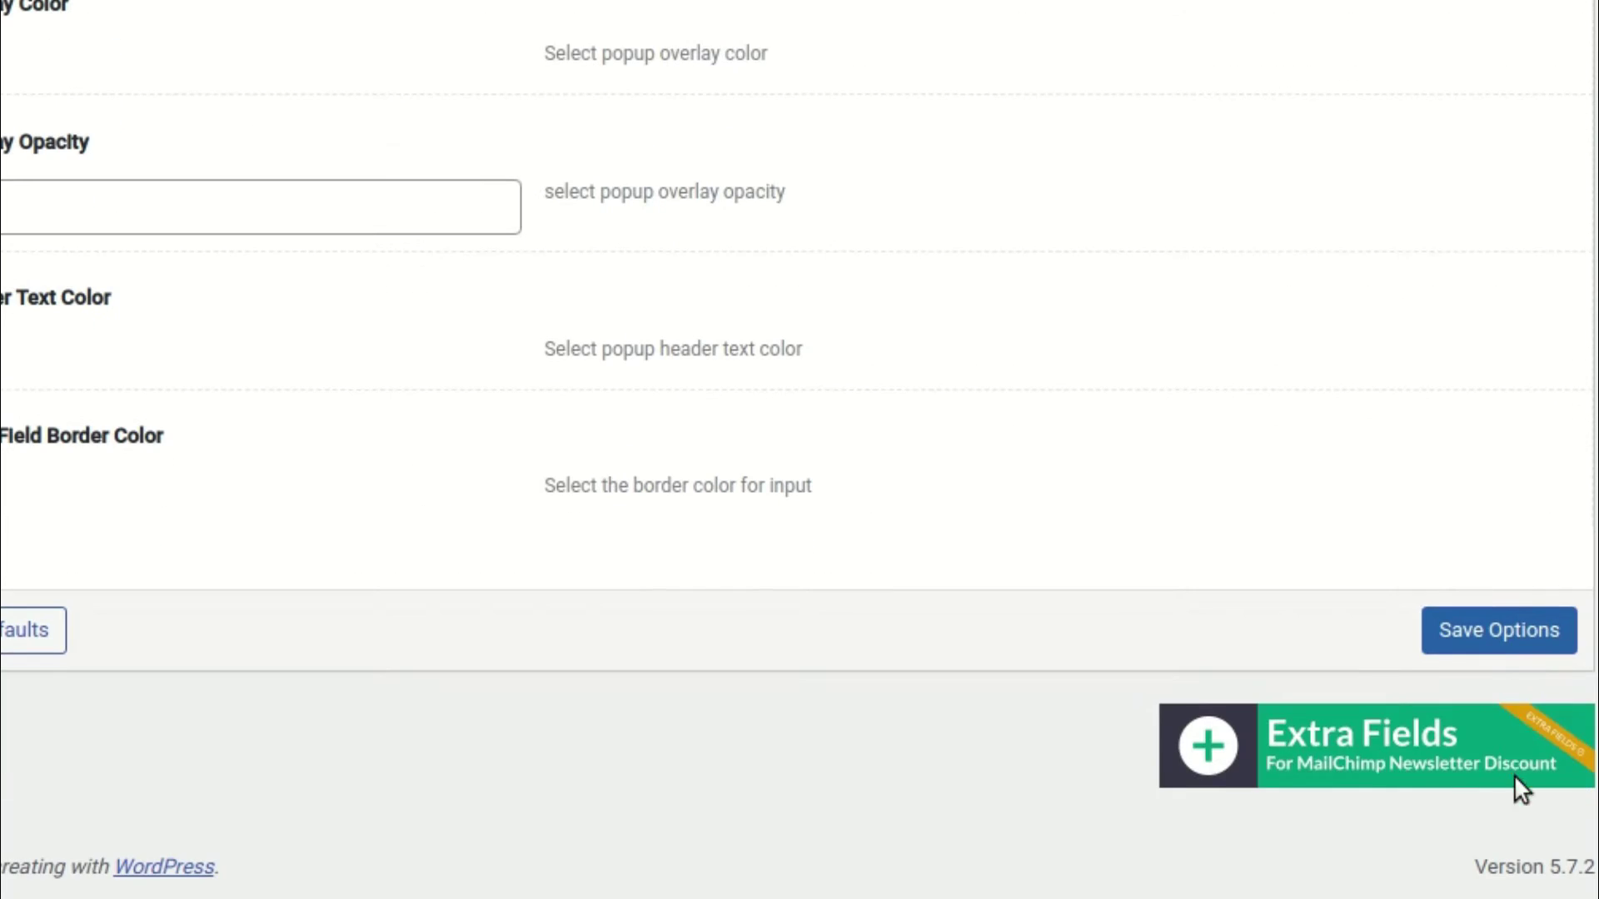
# Save the Popup Settings options
pyautogui.click(1495, 631)
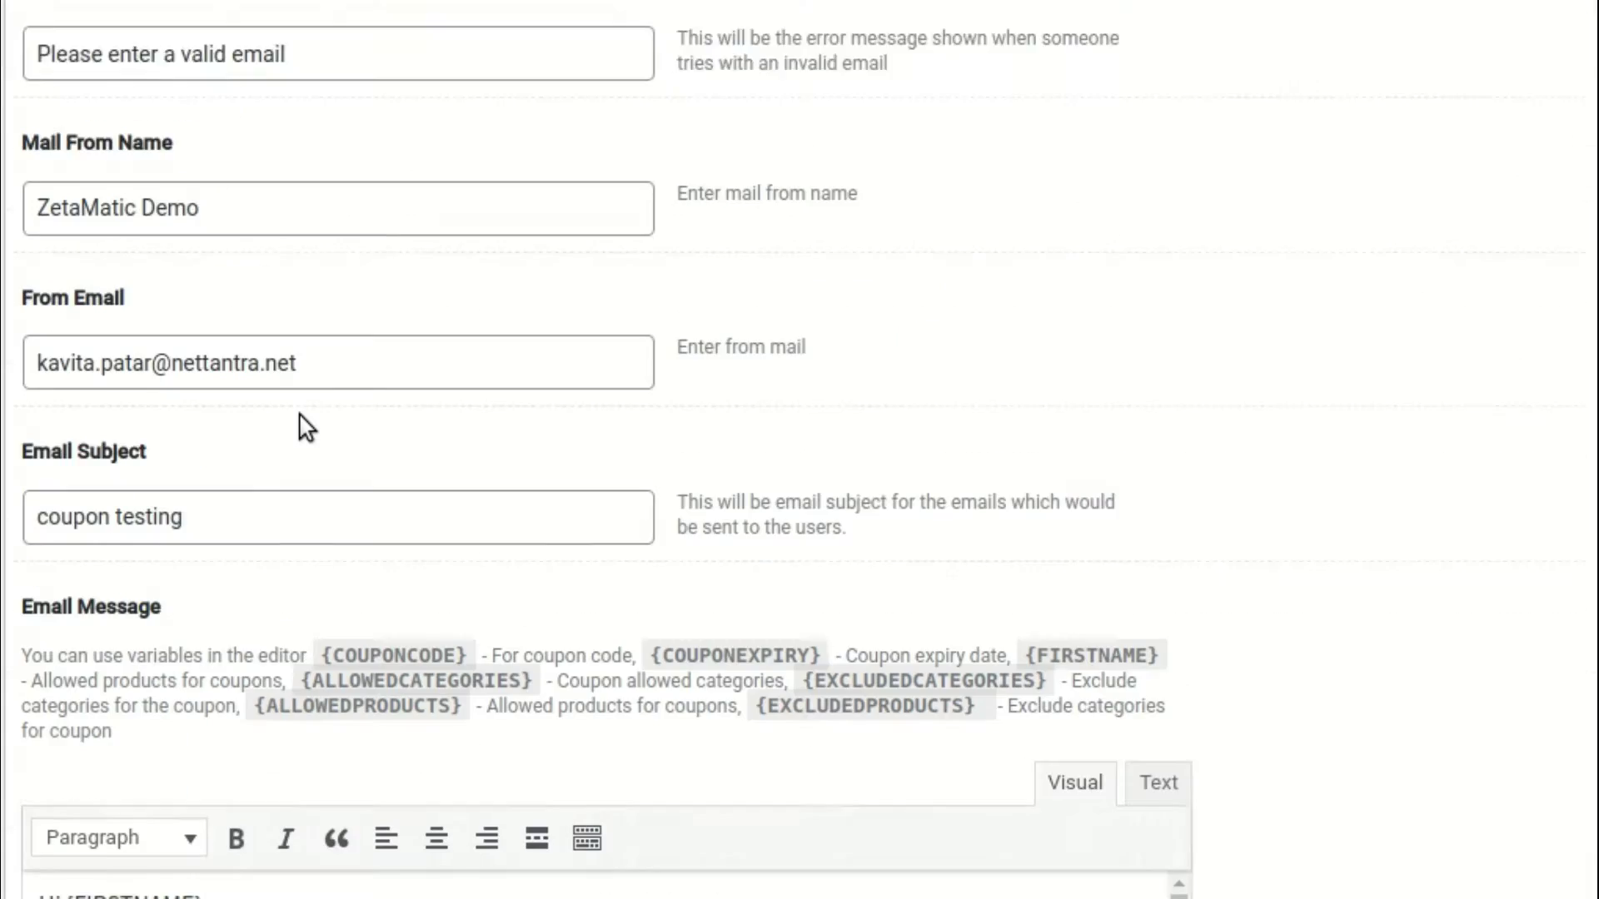
pyautogui.scroll(-5, 300, 422)
pyautogui.scroll(1, 256, 421)
# Replace the coupon email's subject with 'Discount Coupon'
pyautogui.click(199, 201)
pyautogui.hotkey('ctrl', 'a')
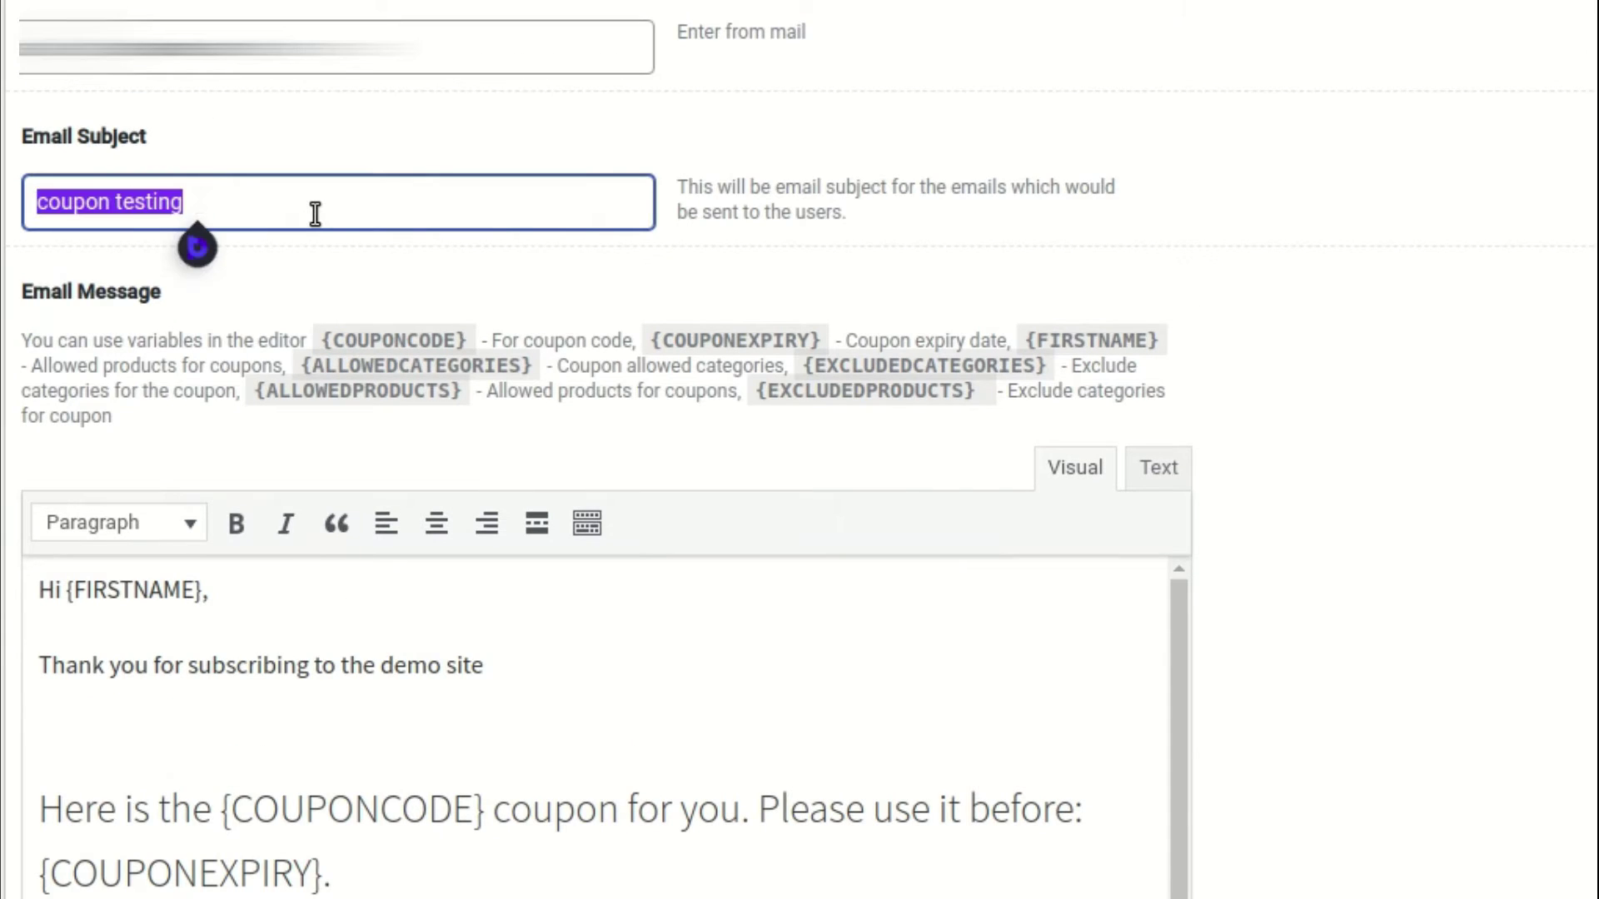
pyautogui.write('Discount Coupon')
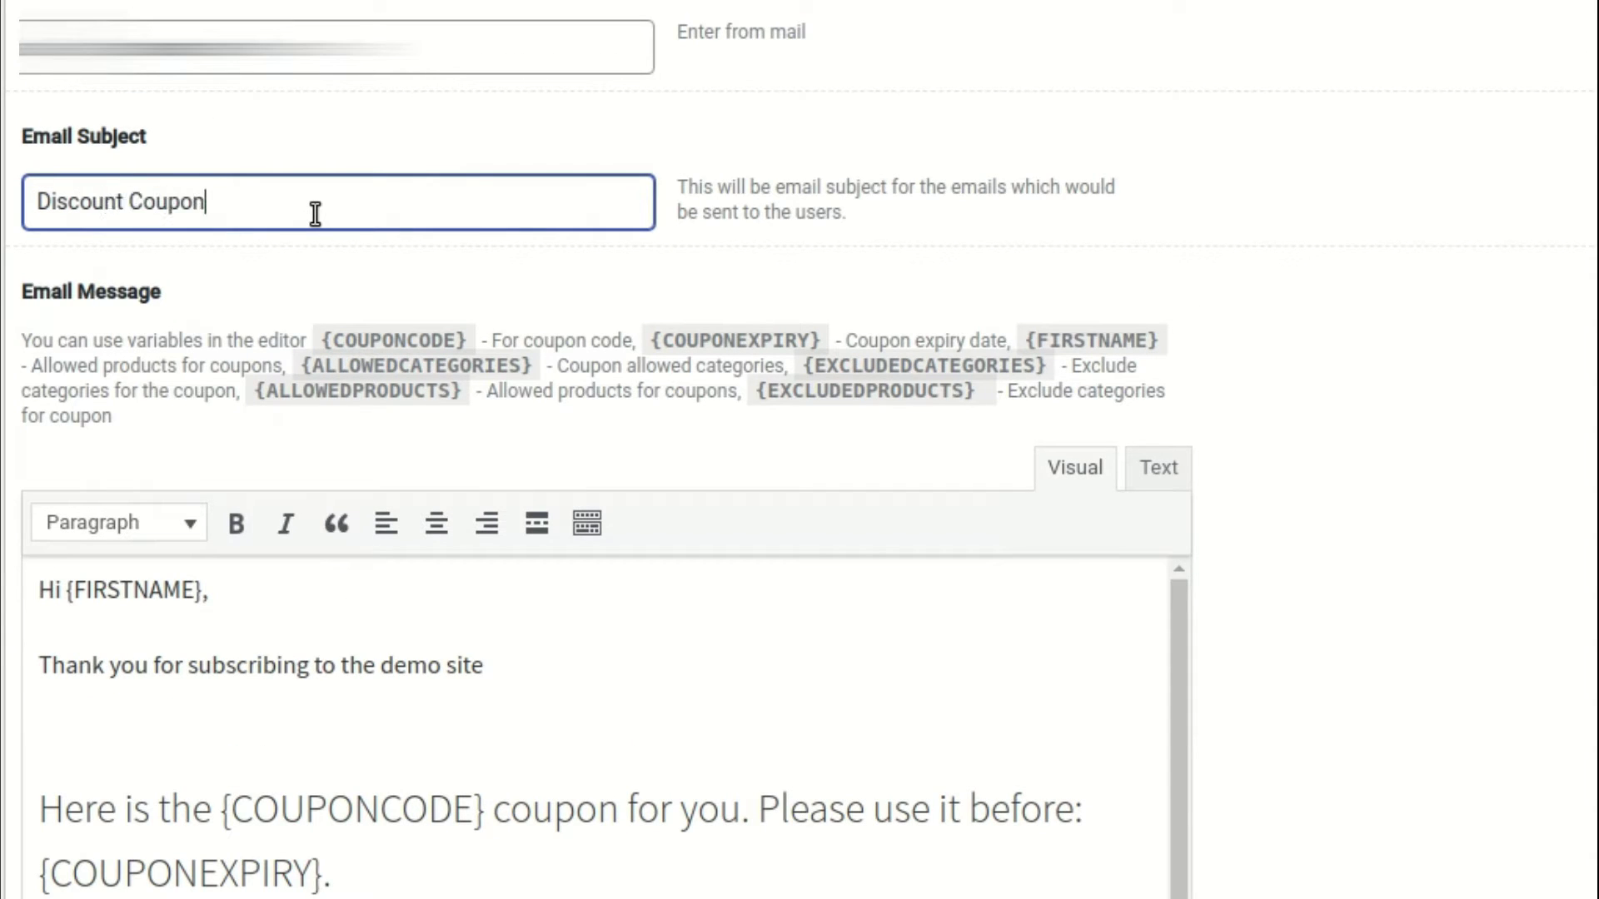
pyautogui.scroll(-4, 378, 411)
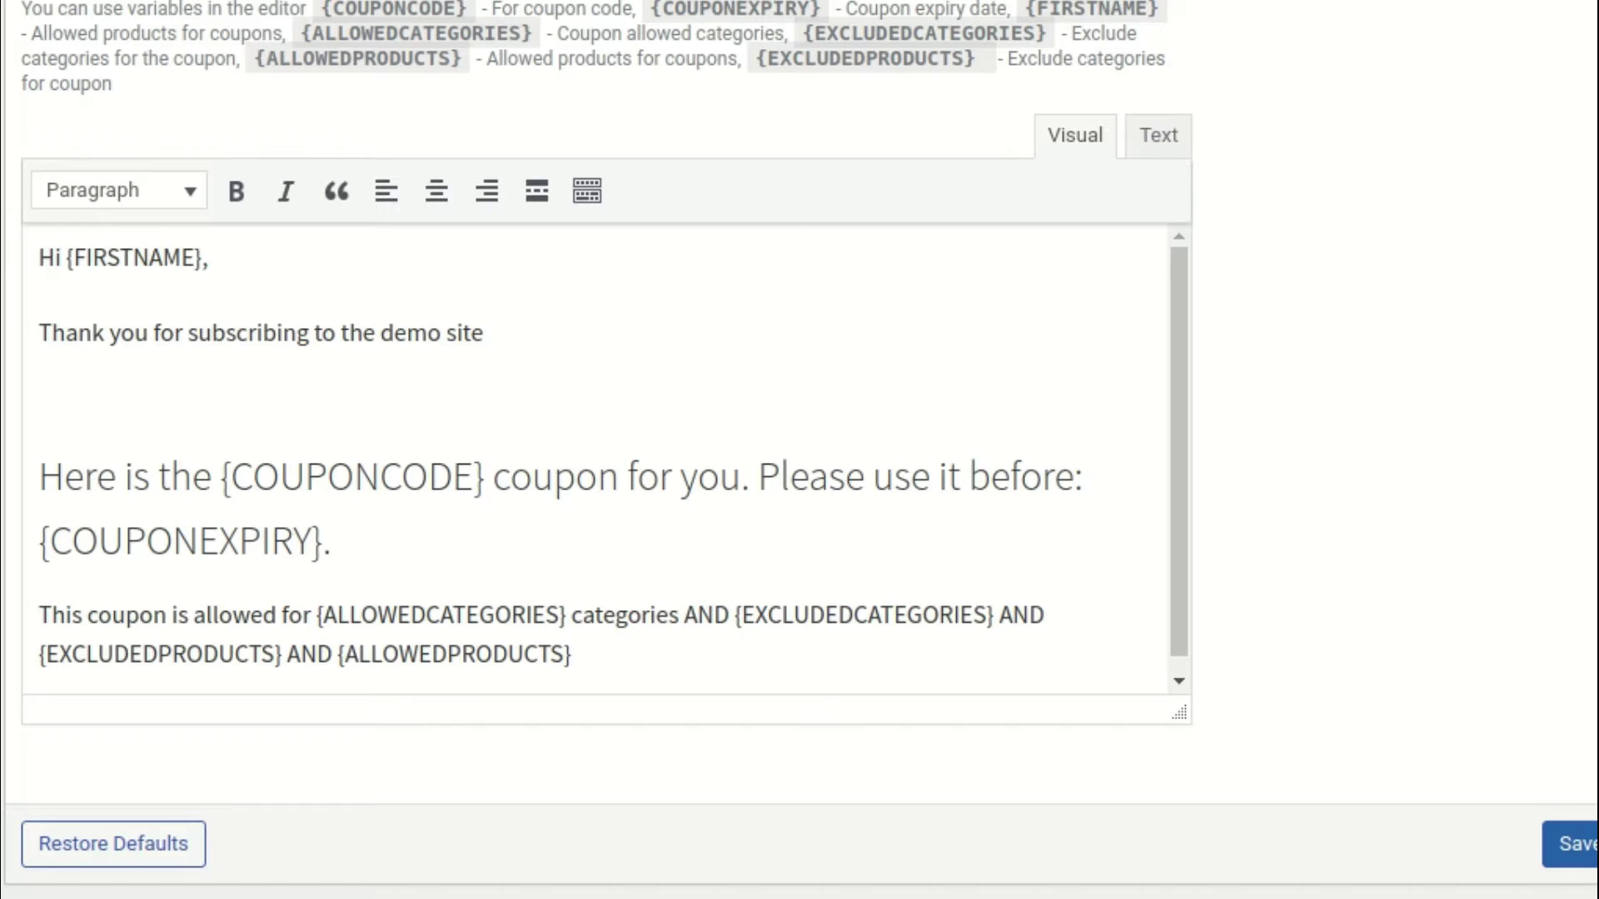
pyautogui.scroll(2, 218, 412)
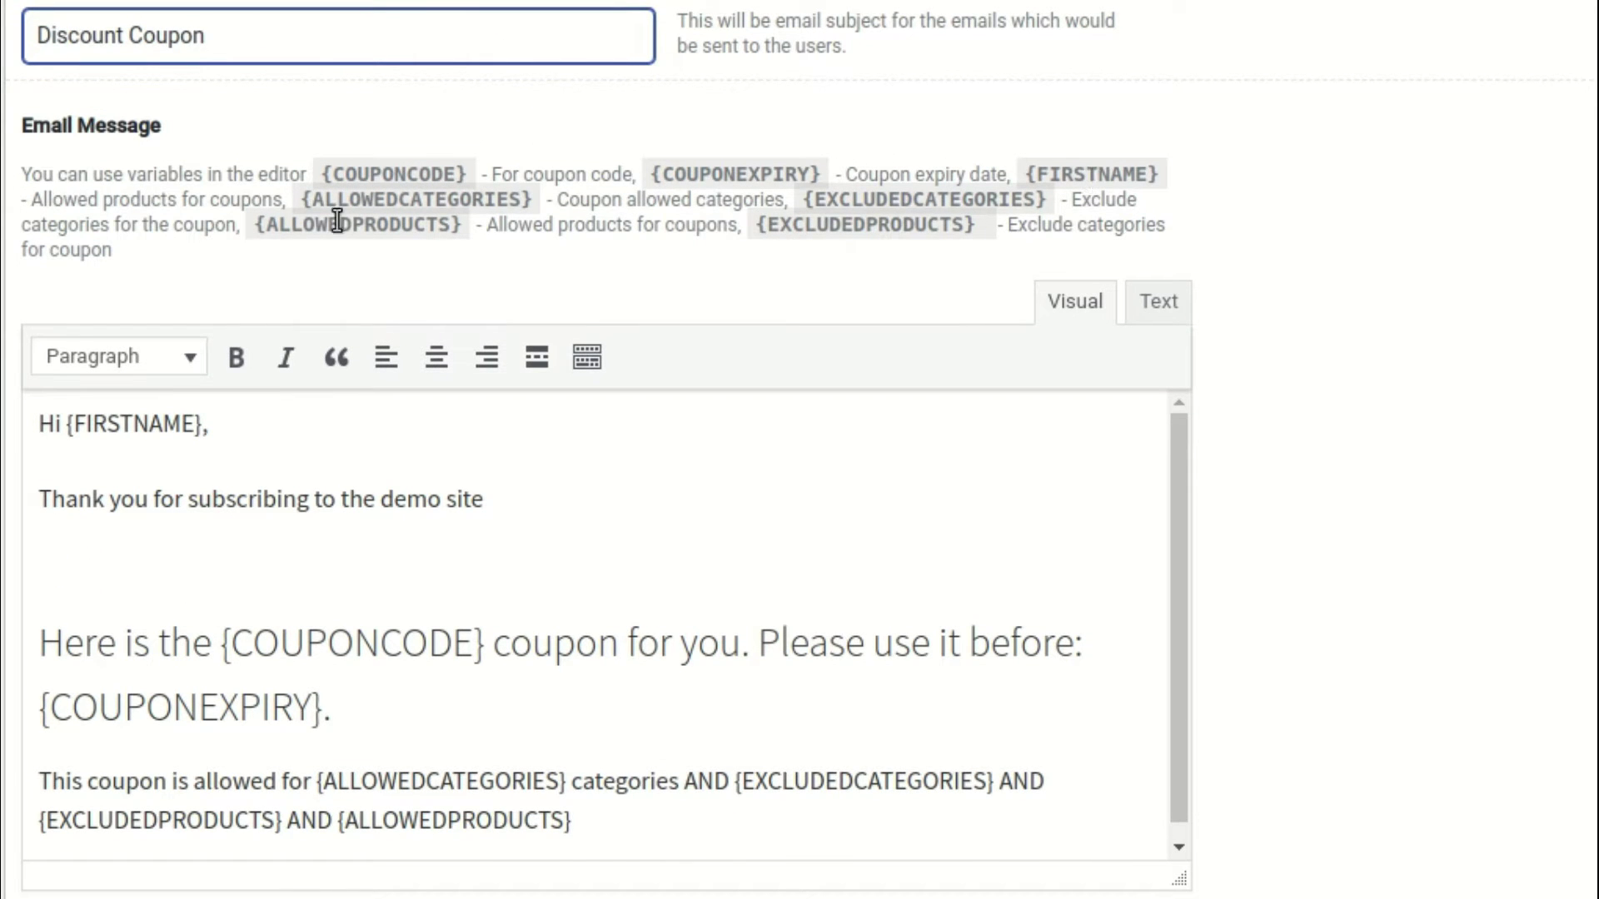
pyautogui.scroll(-1, 443, 517)
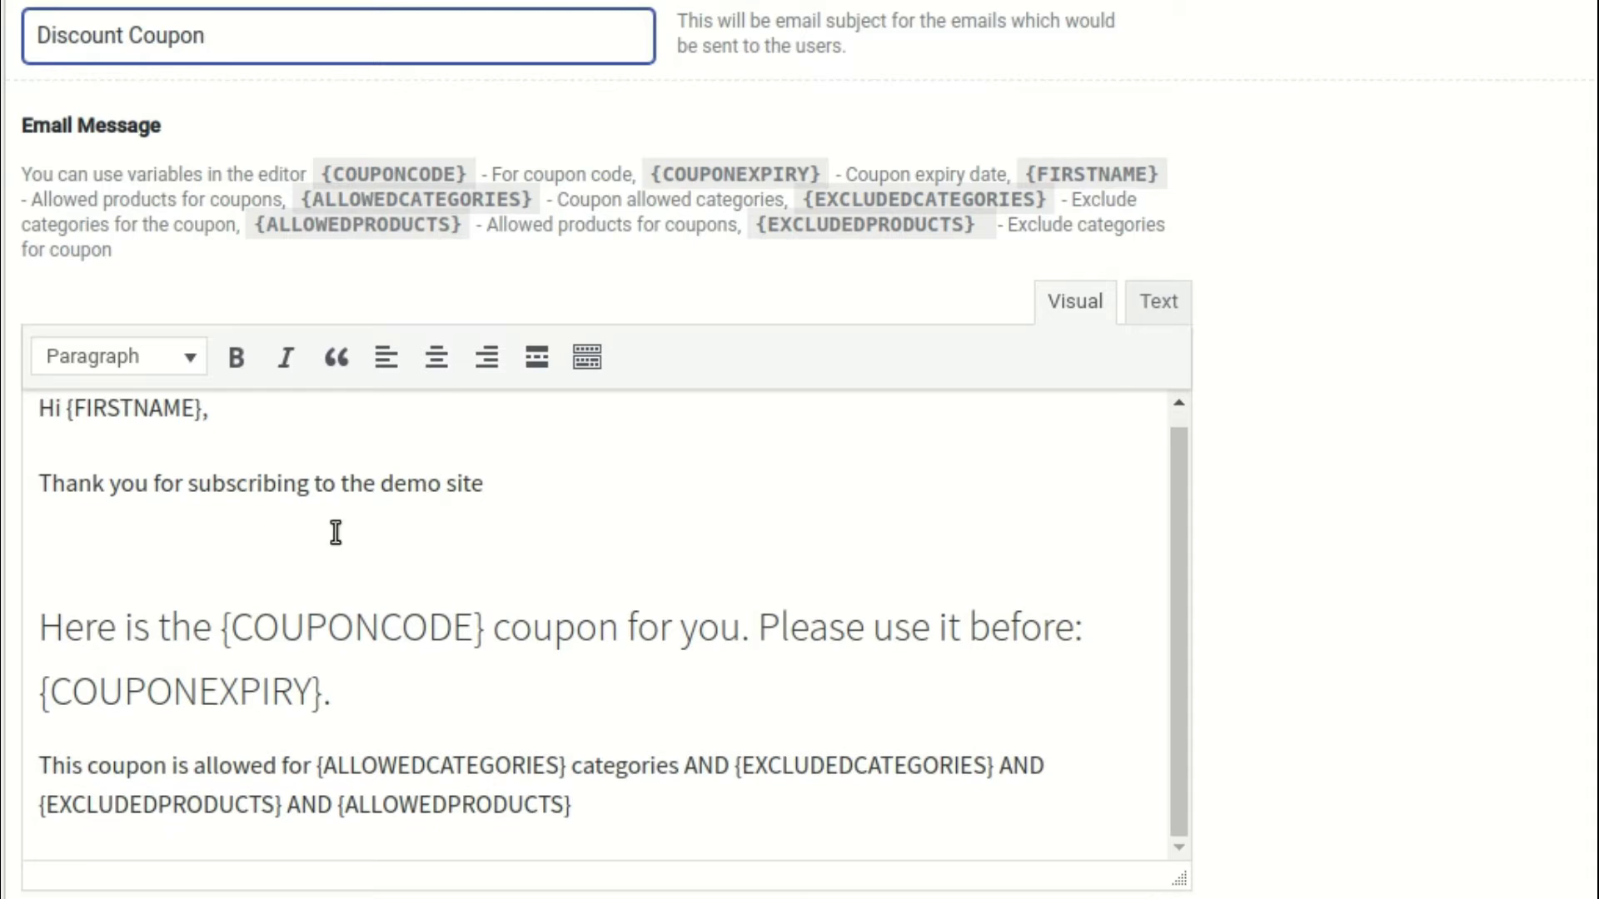
# Review the coupon email message body and save the email settings
pyautogui.click(494, 565)
pyautogui.scroll(-3, 375, 553)
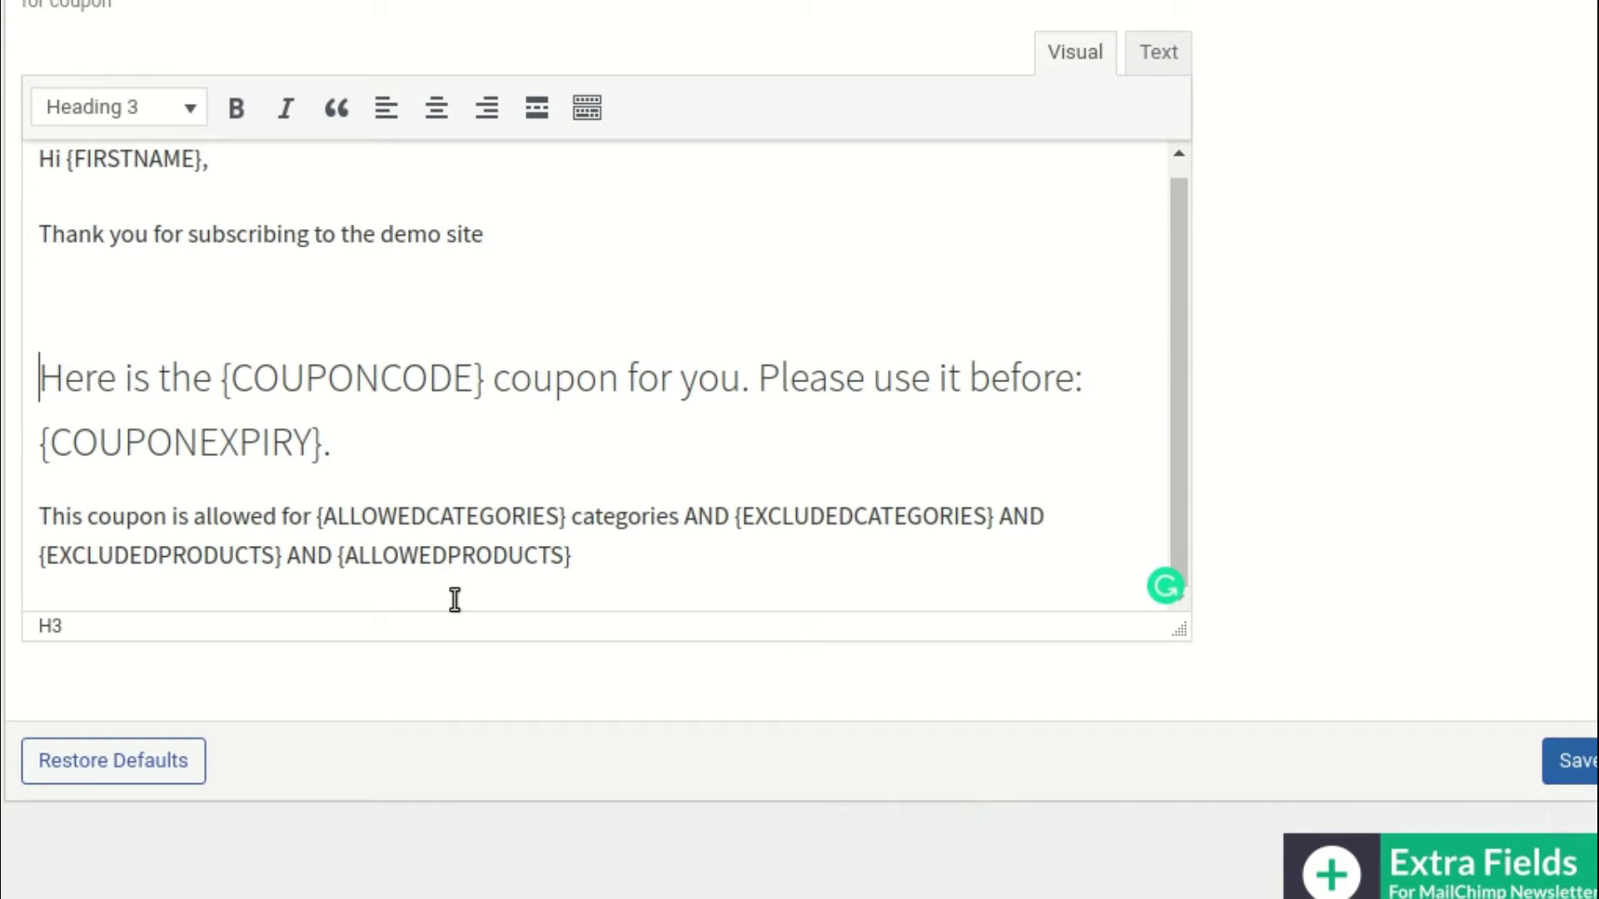
pyautogui.scroll(-1, 636, 421)
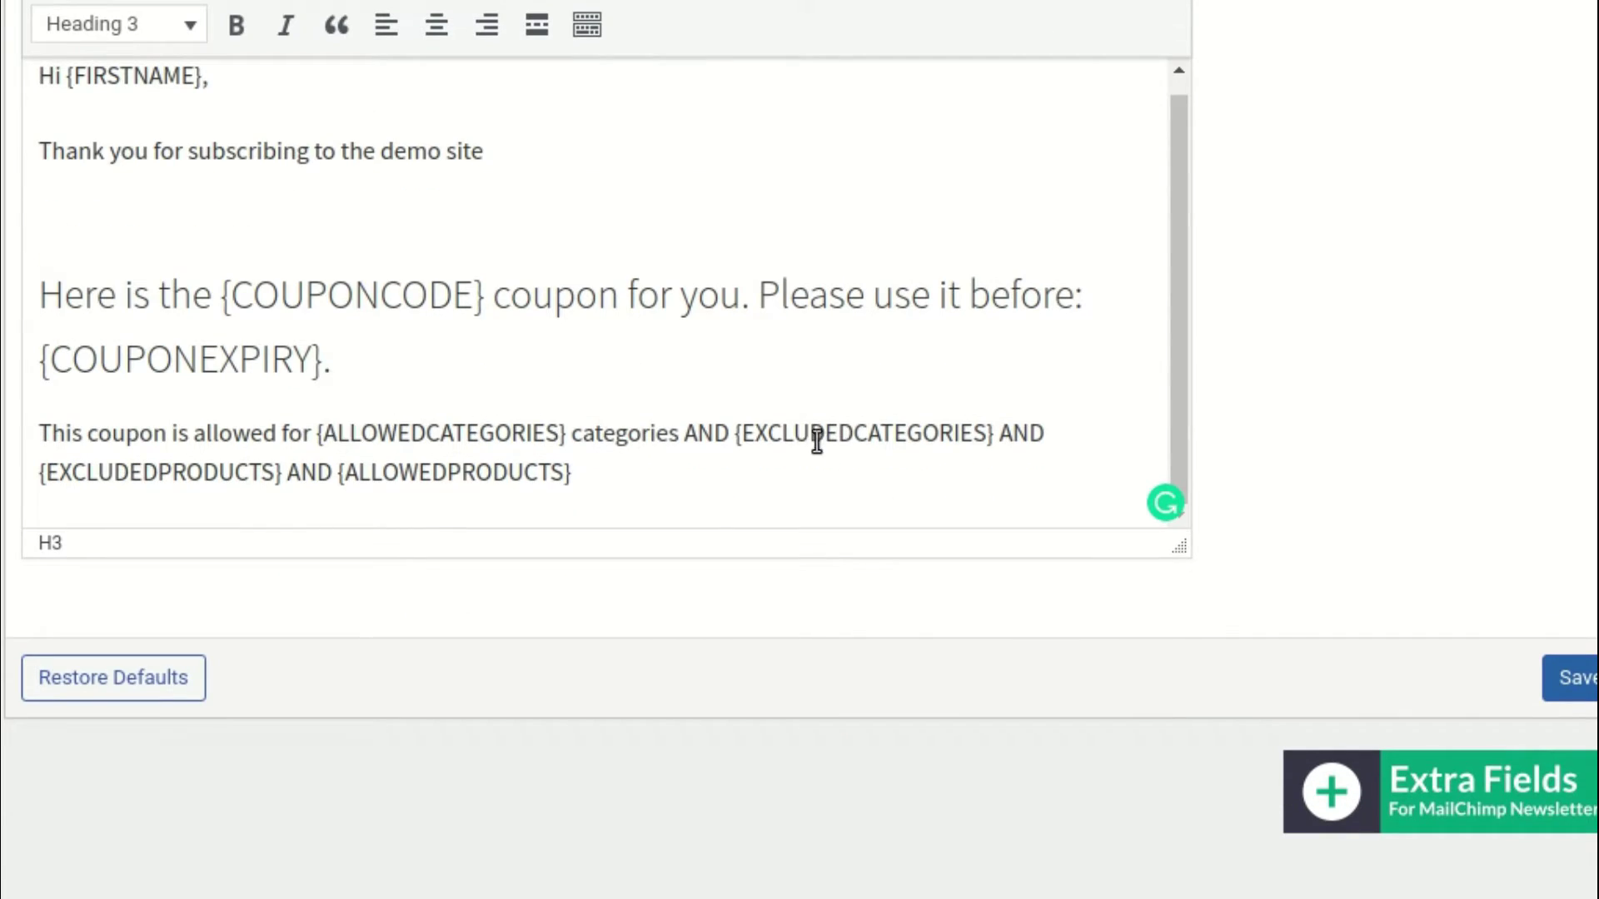
pyautogui.scroll(-1, 481, 443)
pyautogui.click(1532, 637)
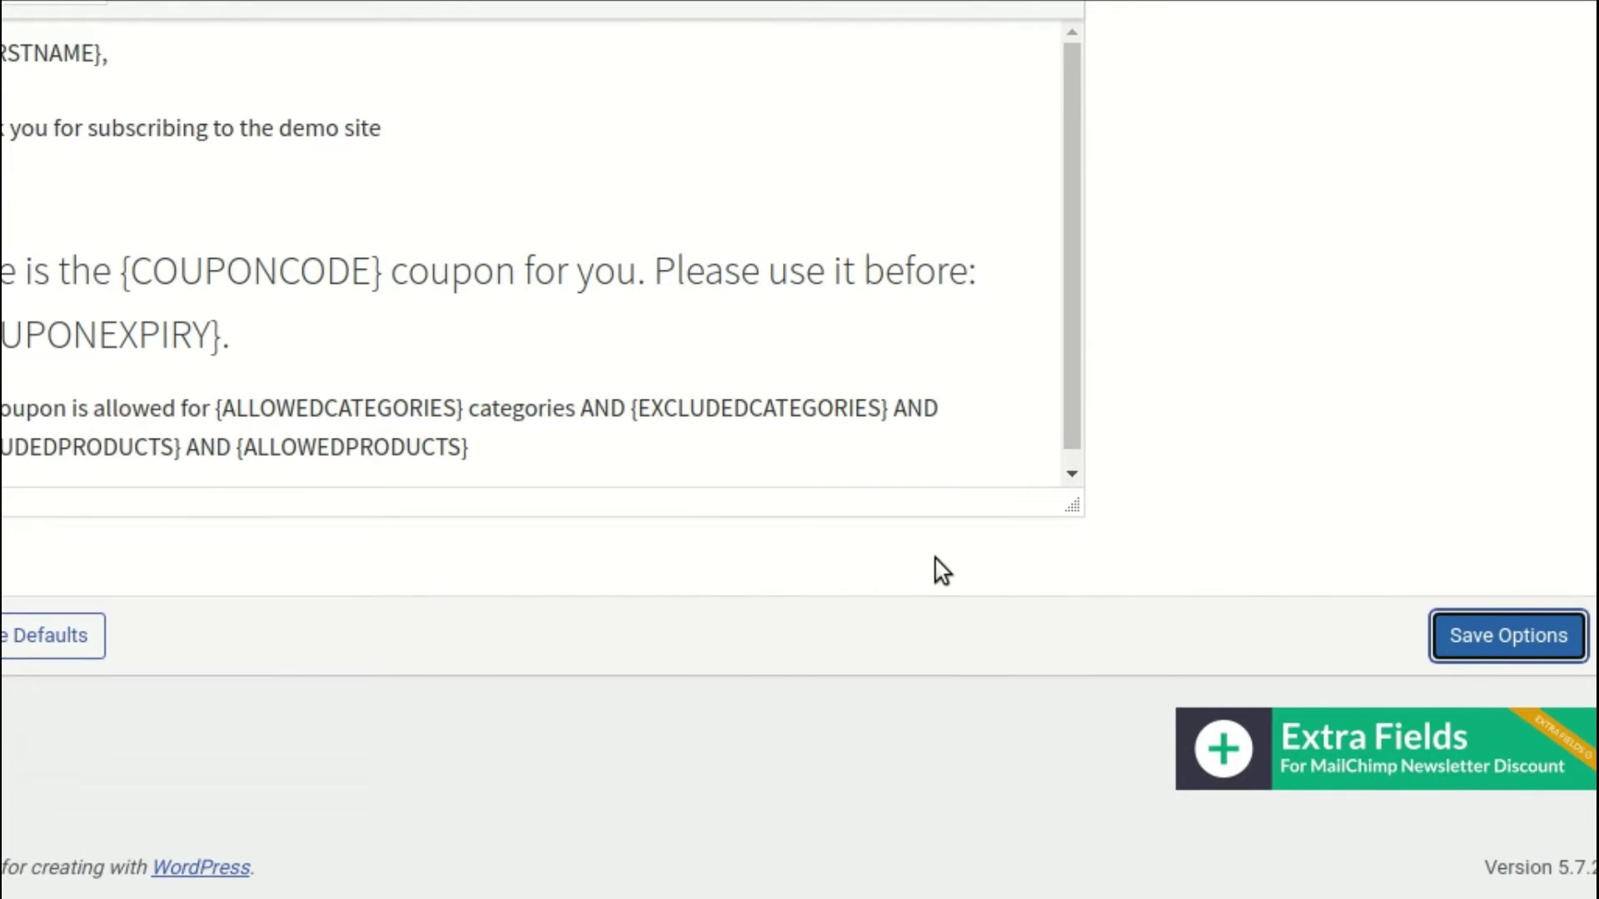
pyautogui.scroll(3, 937, 566)
pyautogui.scroll(1, 941, 573)
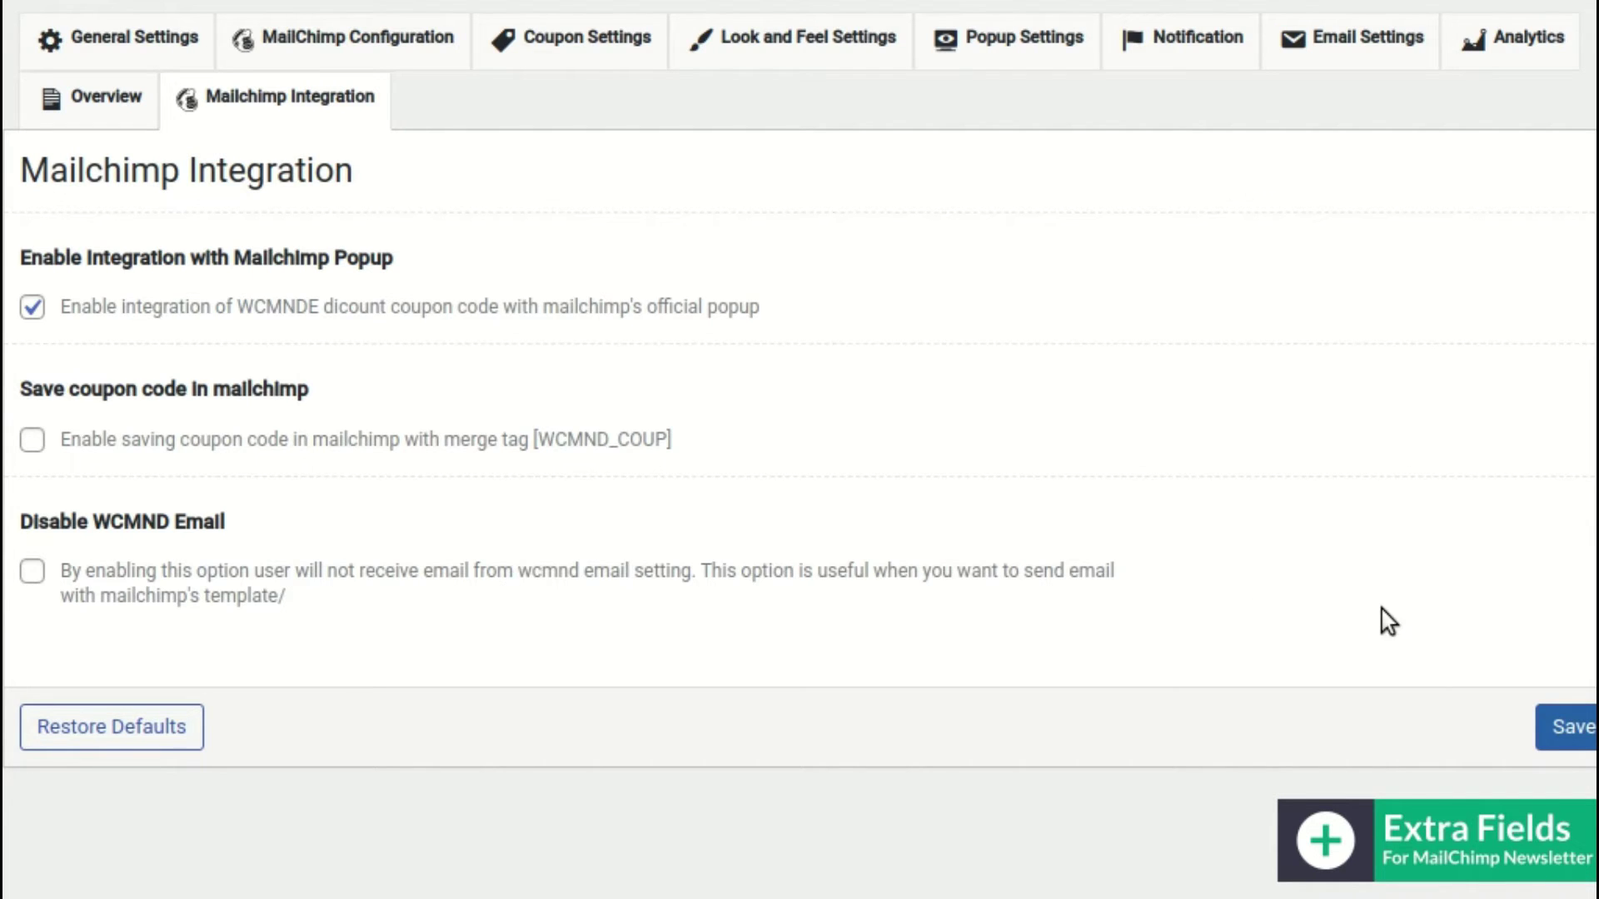
# Save the Mailchimp Integration options with official popup integration enabled and coupon saving left off
pyautogui.click(1574, 727)
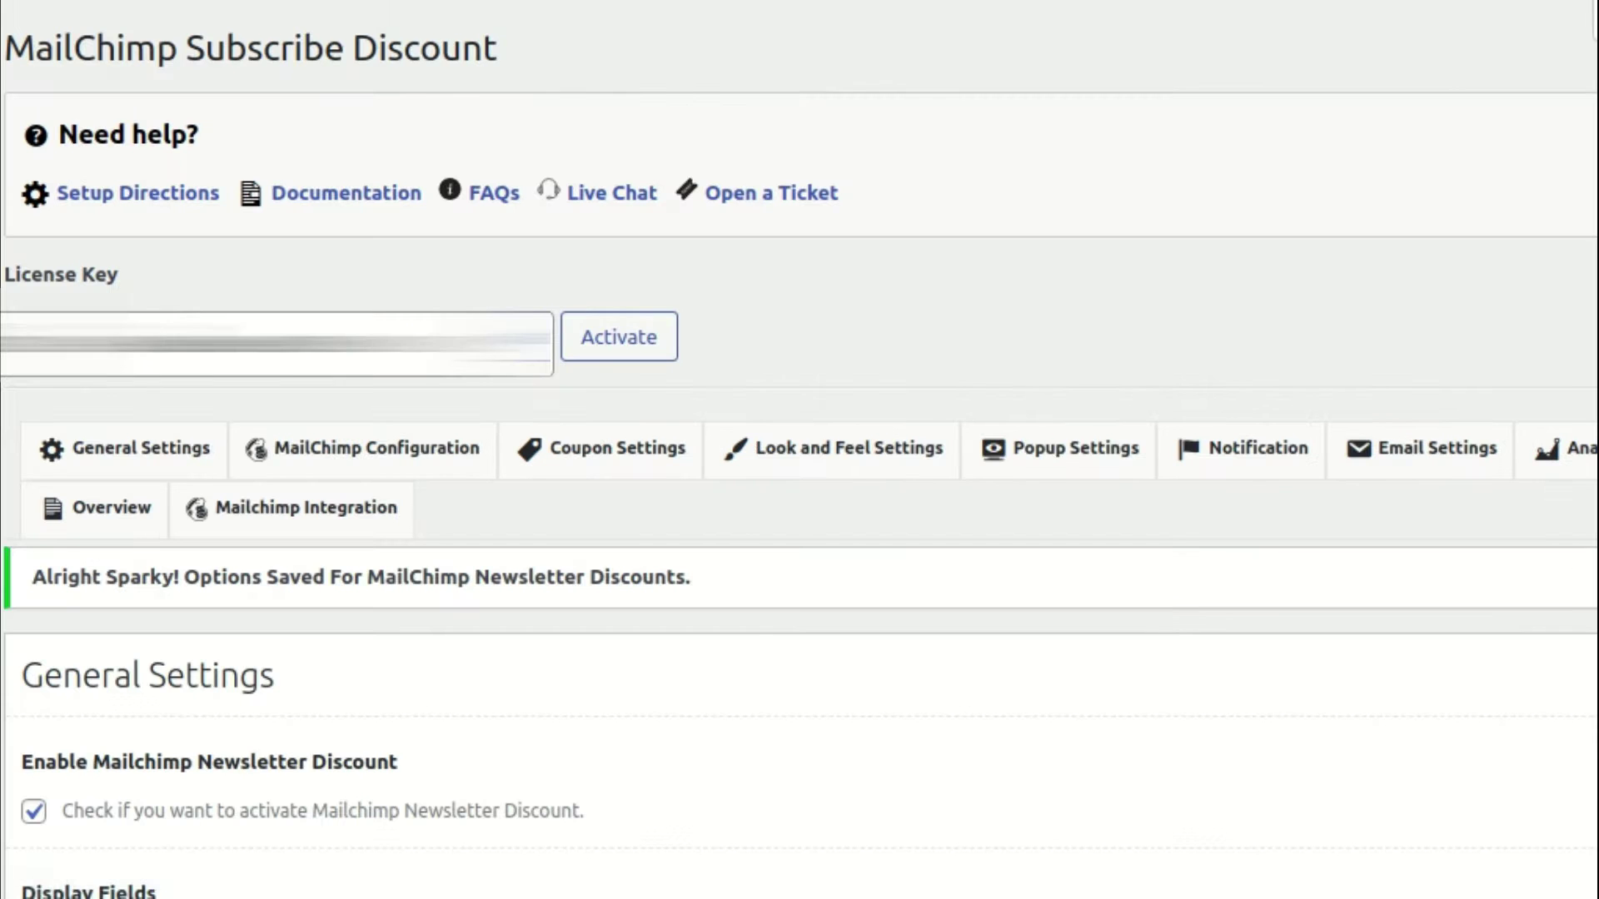
pyautogui.scroll(-3, 427, 499)
pyautogui.scroll(-3, 427, 500)
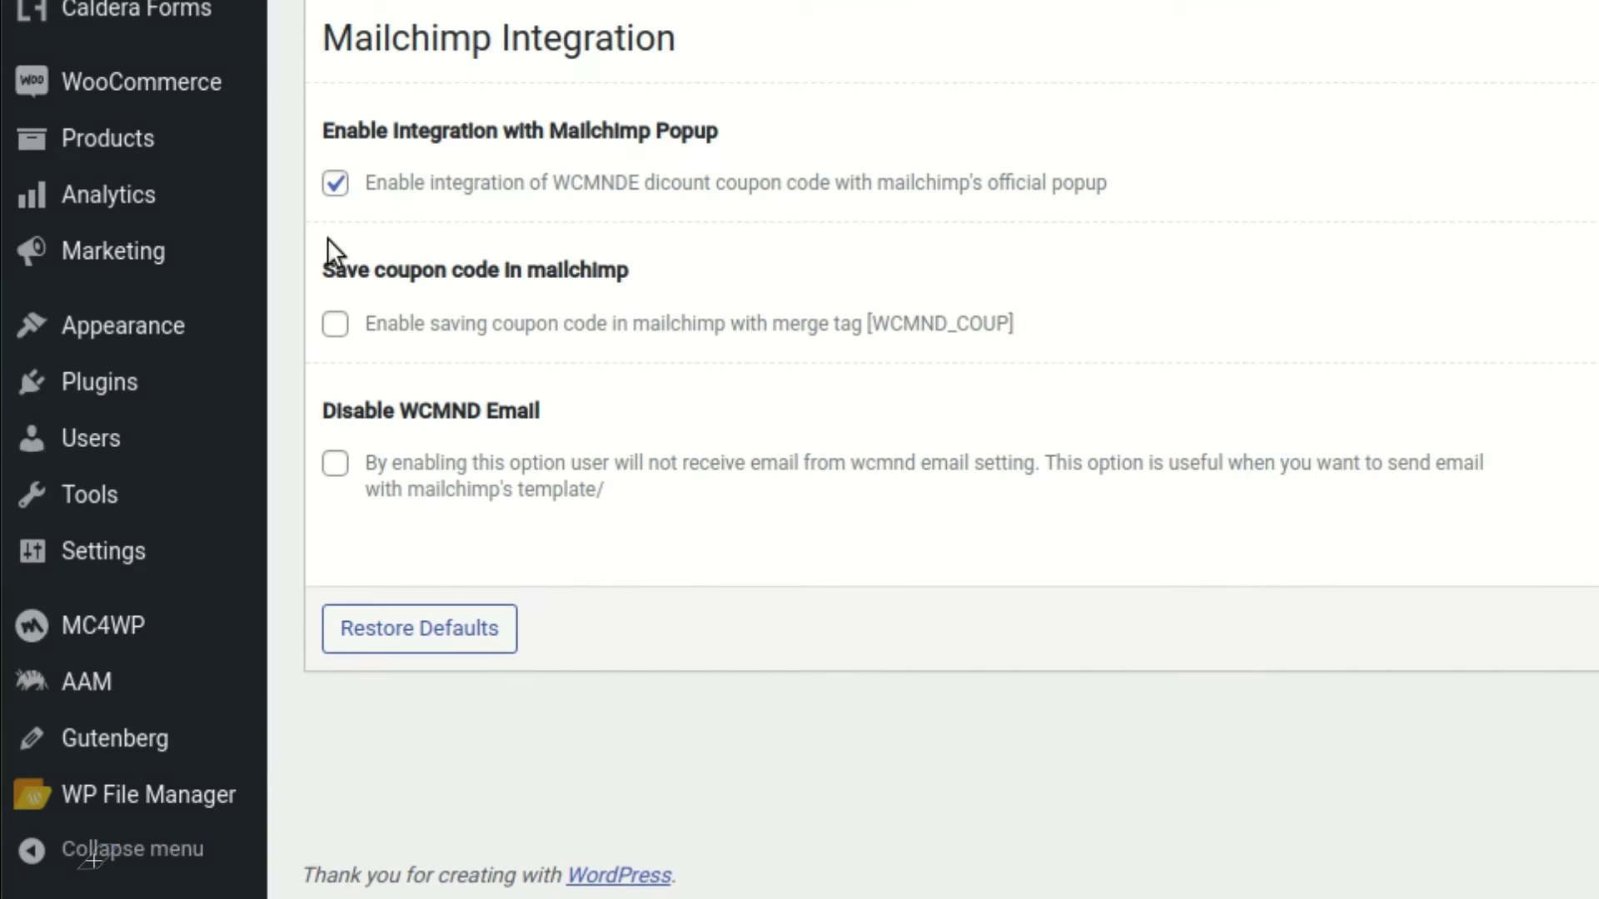
# Search the plugin directory for 'MailChimp' from the Plugins page
pyautogui.moveTo(217, 265)
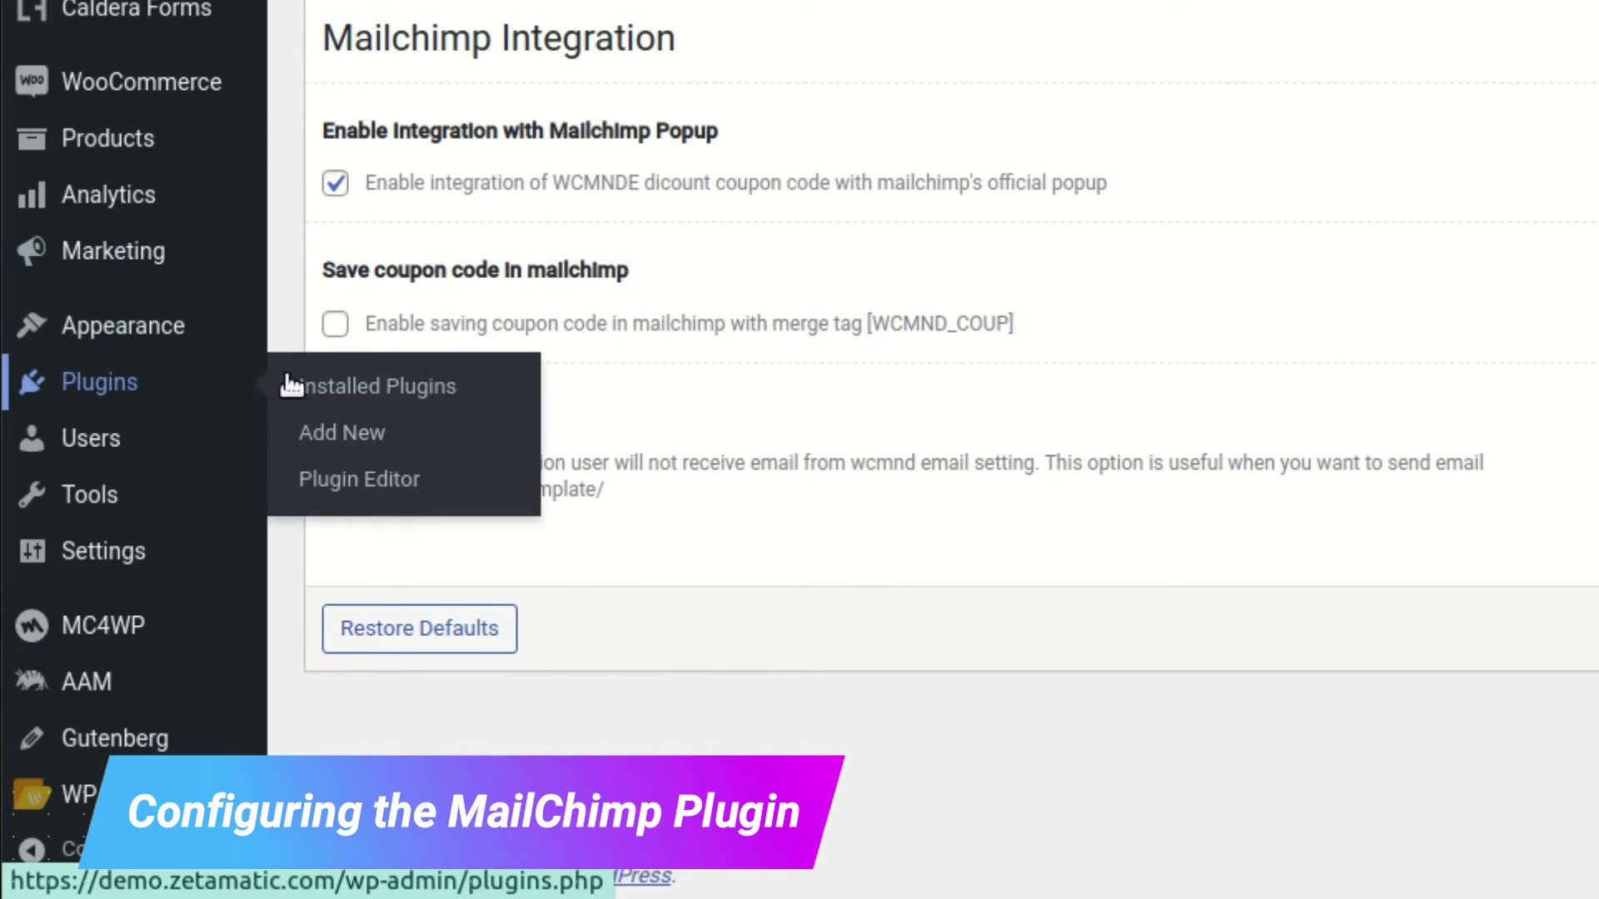
pyautogui.click(299, 385)
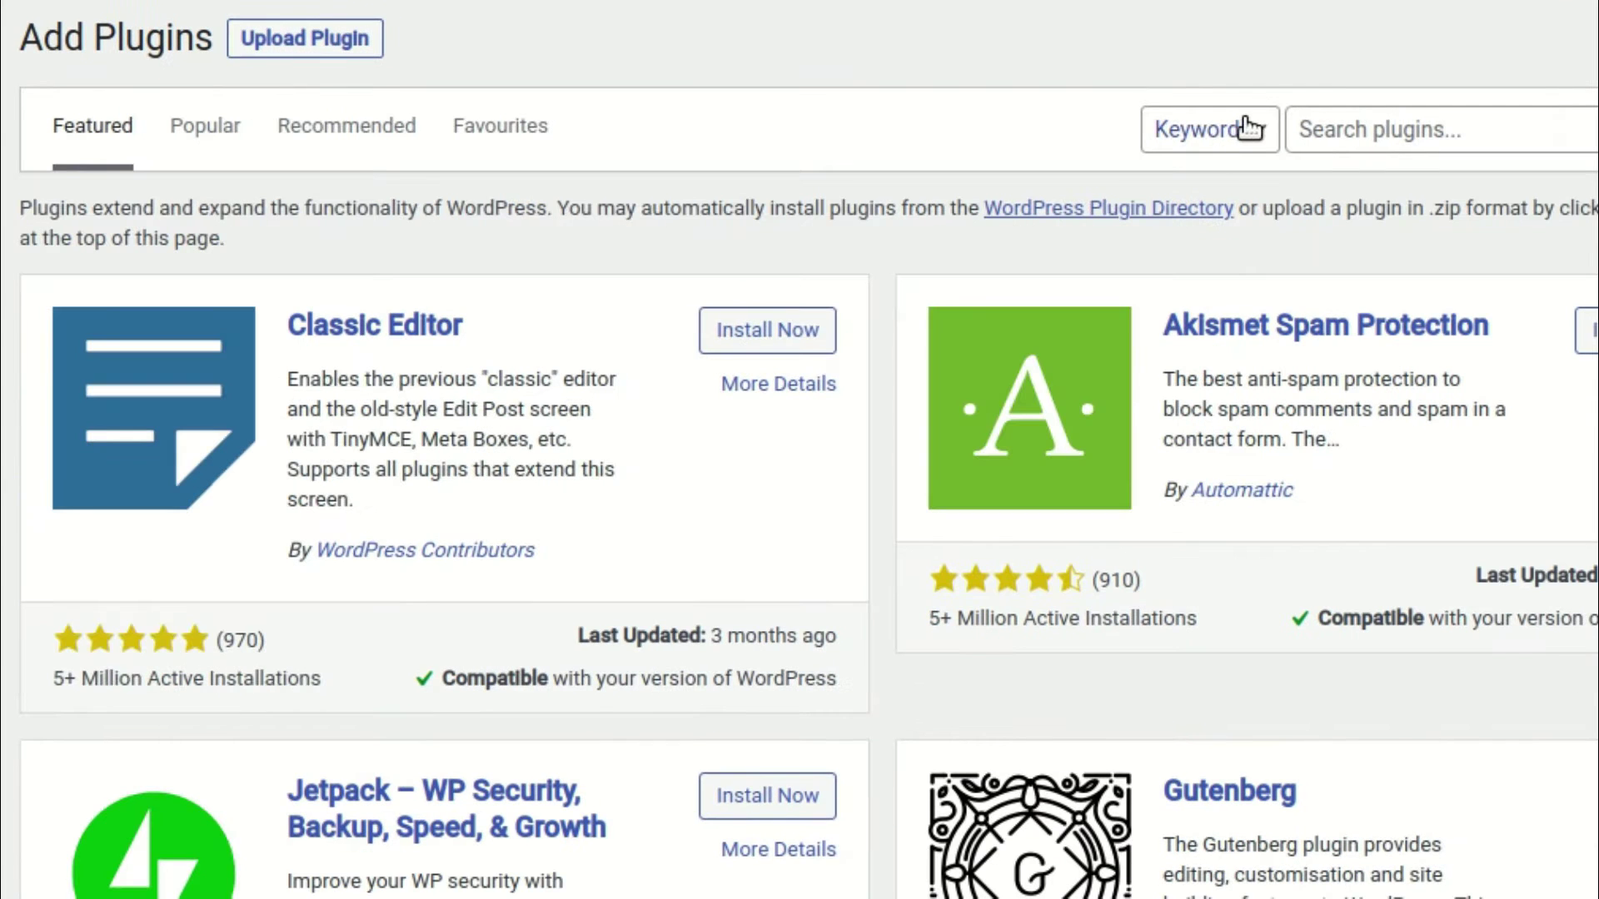
pyautogui.click(1408, 129)
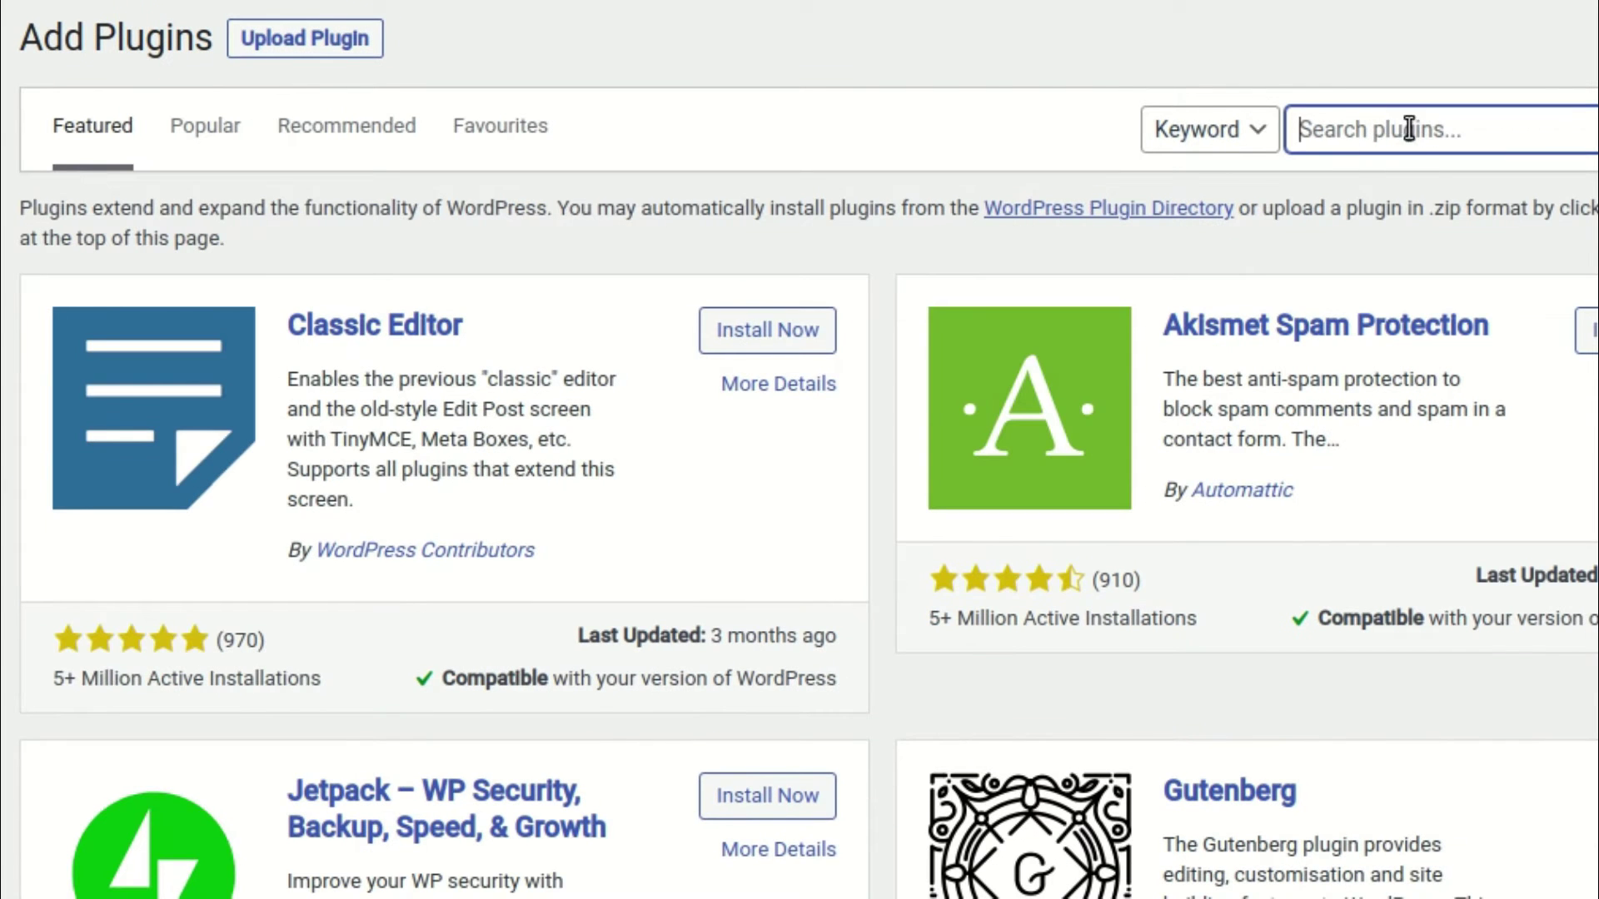
pyautogui.write('MailChimp')
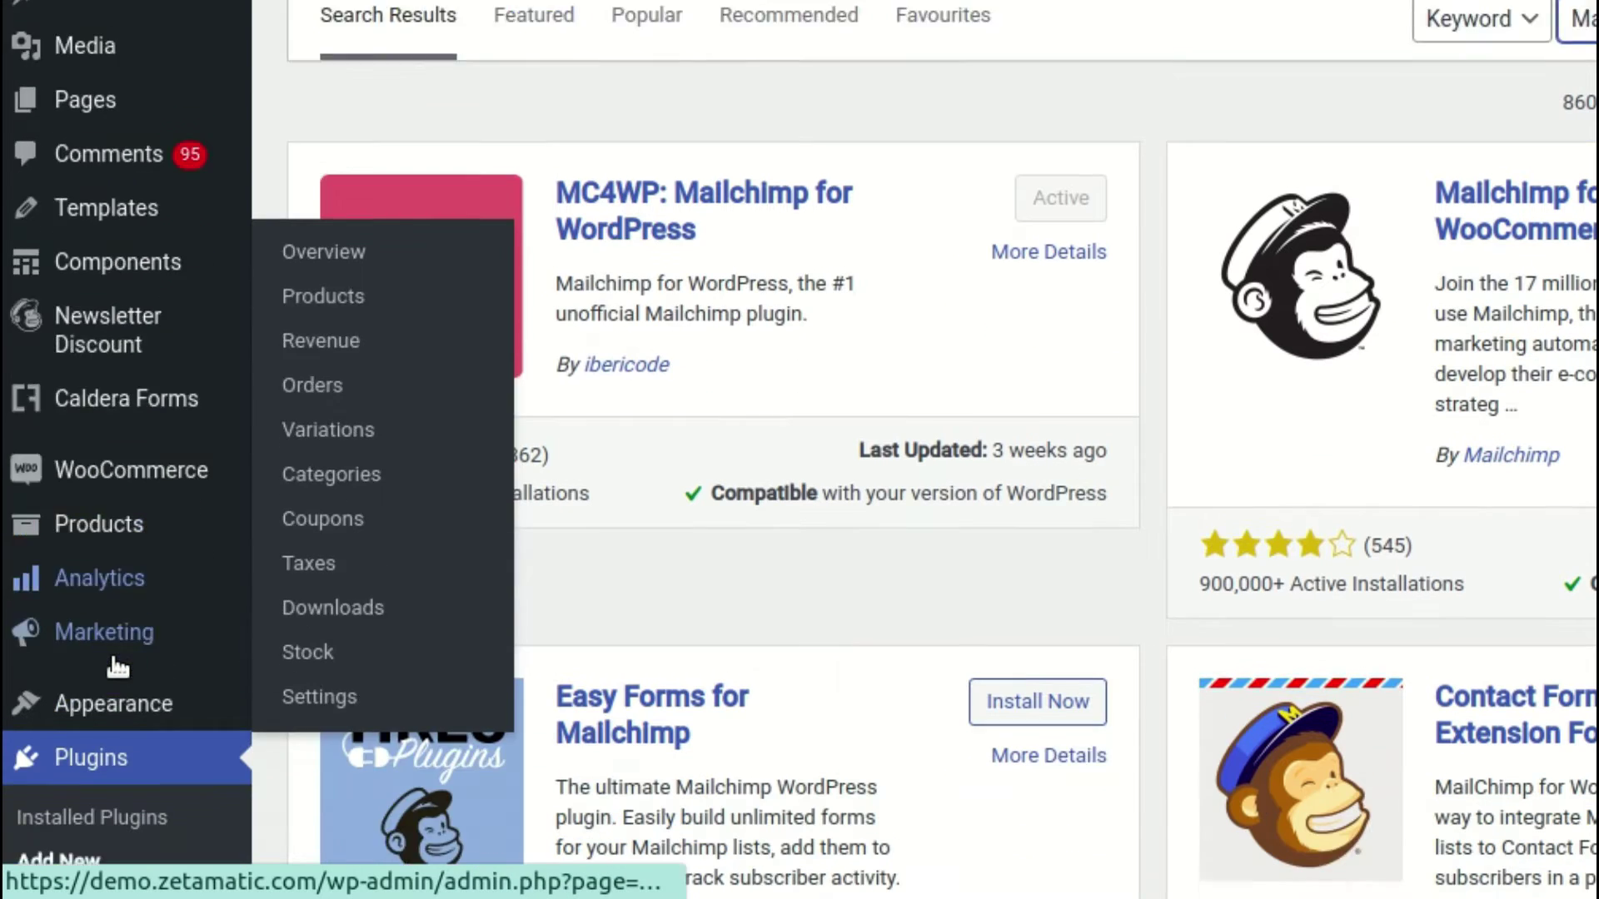
# Open Mailchimp for WooCommerce settings from Installed Plugins and start Connect Account
pyautogui.scroll(-1, 117, 666)
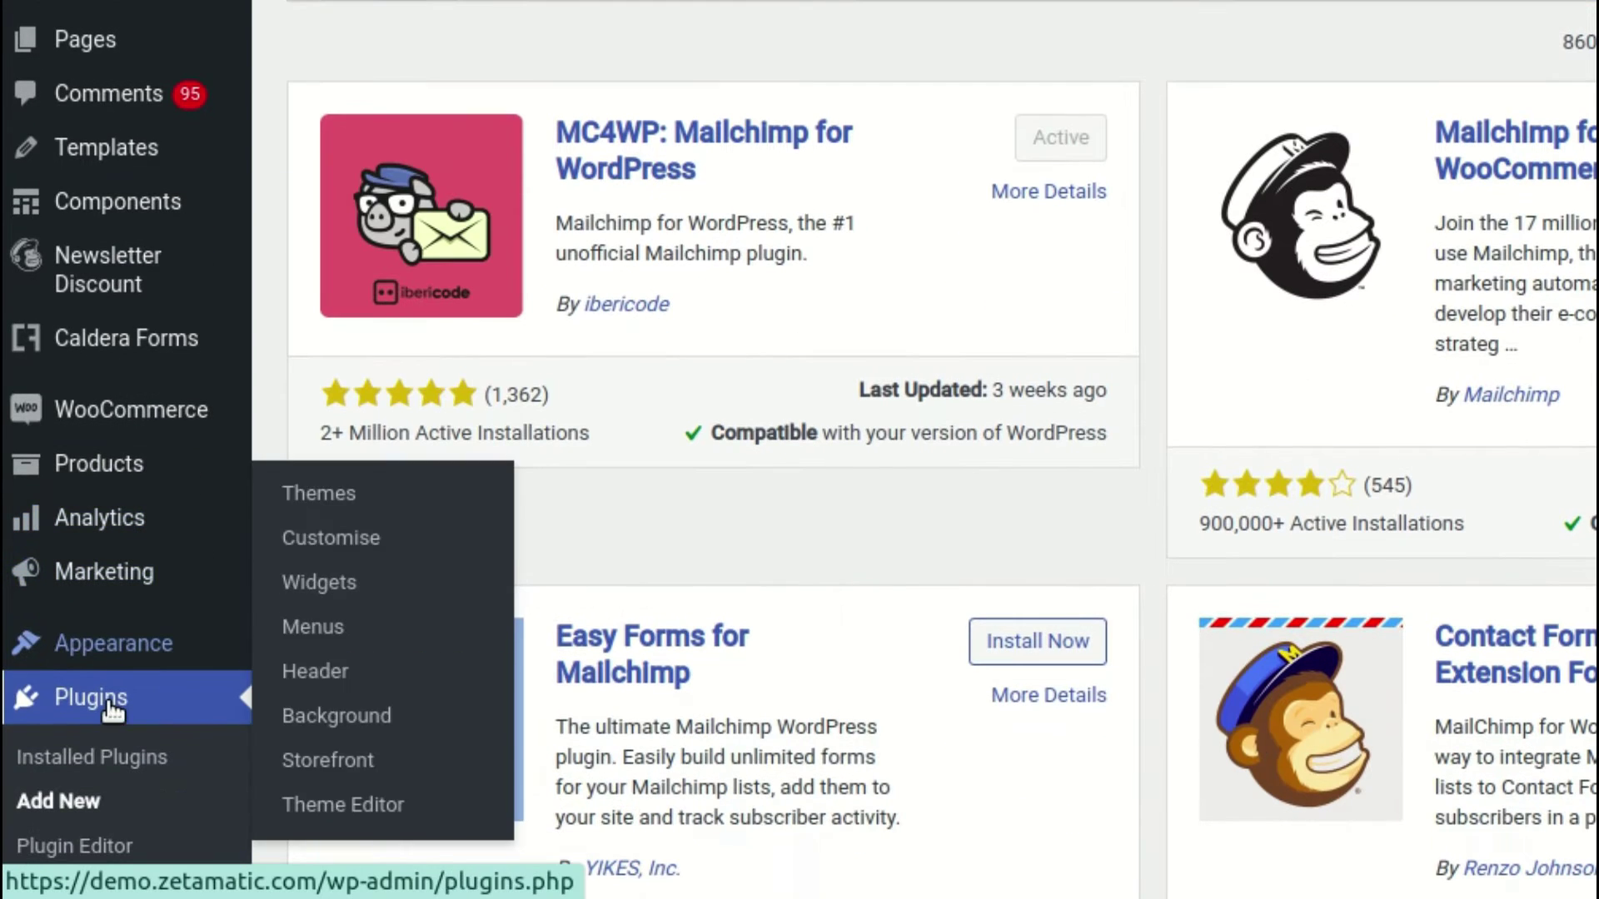
pyautogui.click(111, 708)
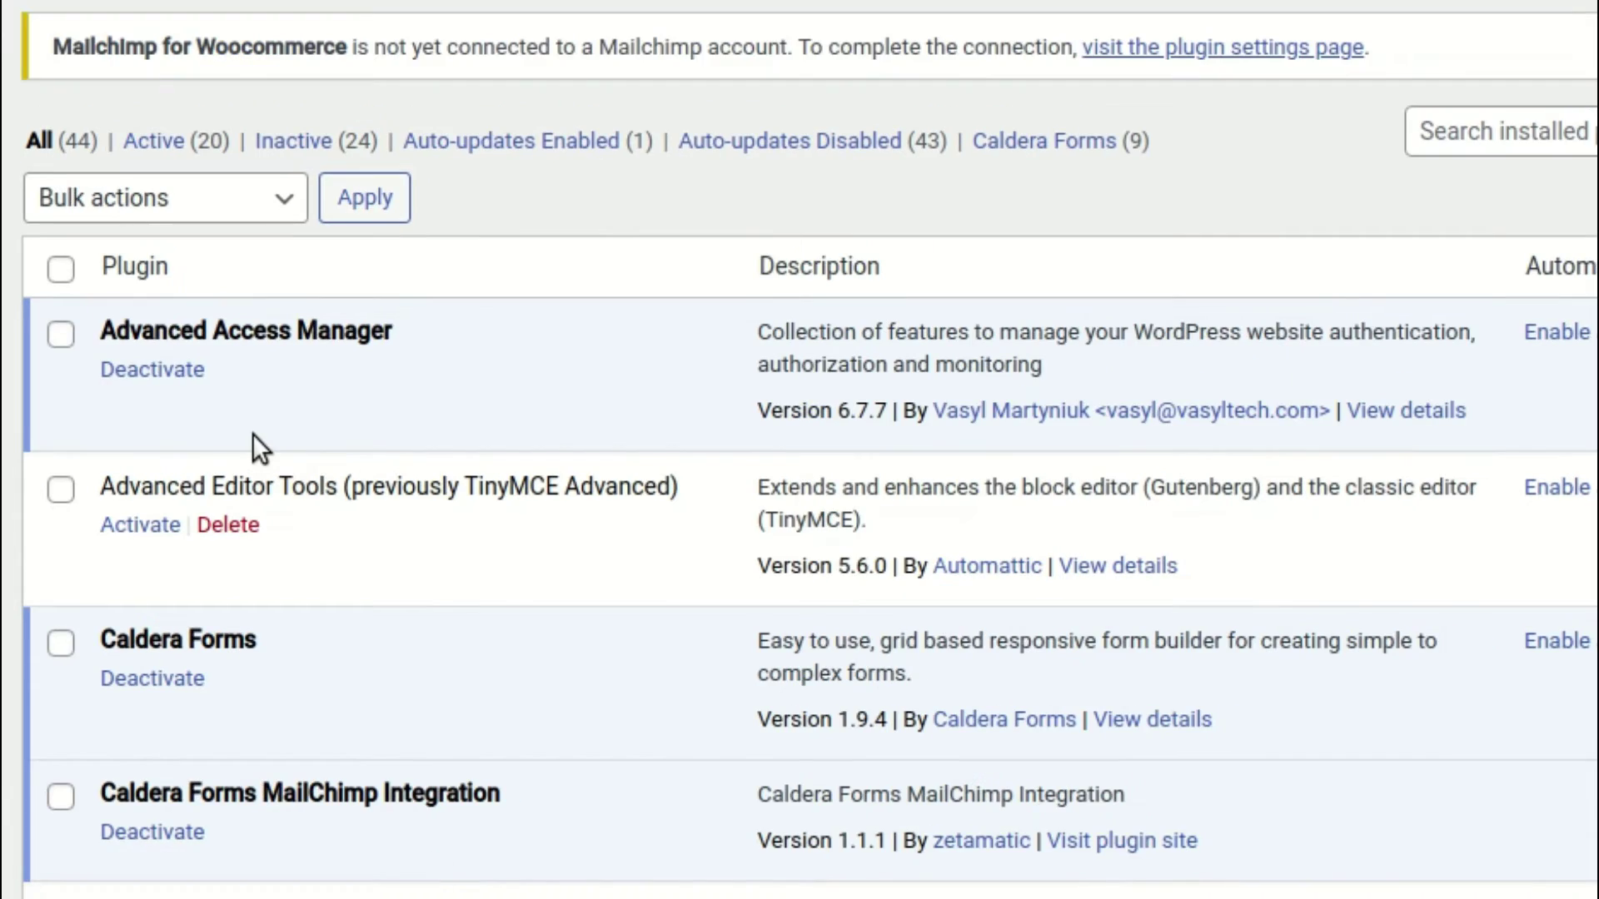
pyautogui.scroll(-10, 254, 446)
pyautogui.scroll(-15, 254, 442)
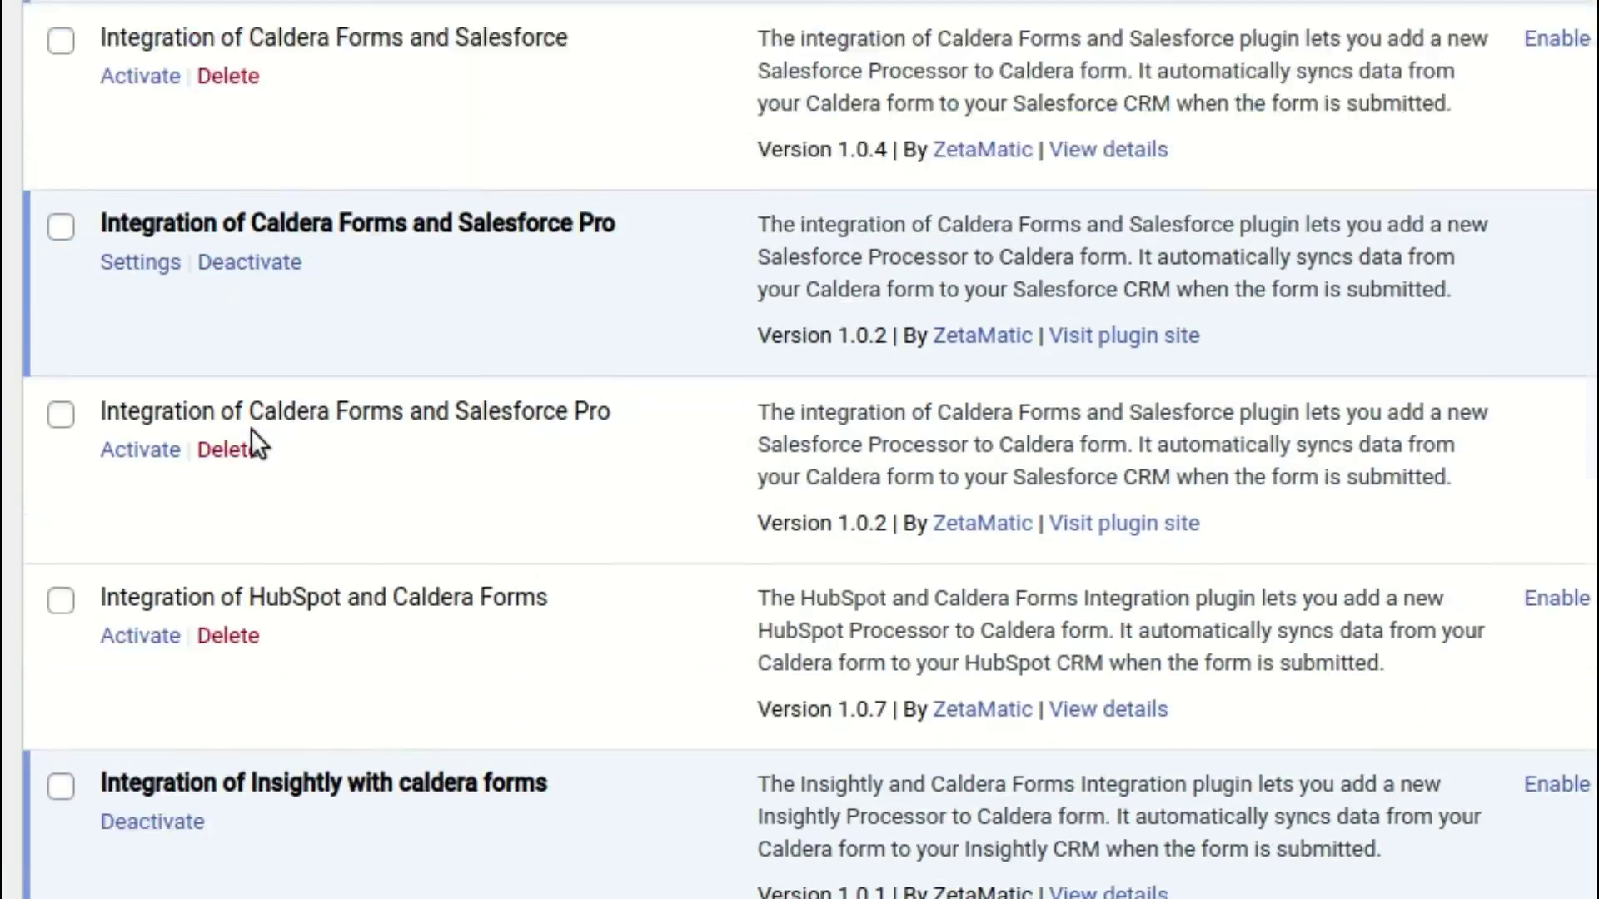
pyautogui.scroll(-5, 251, 428)
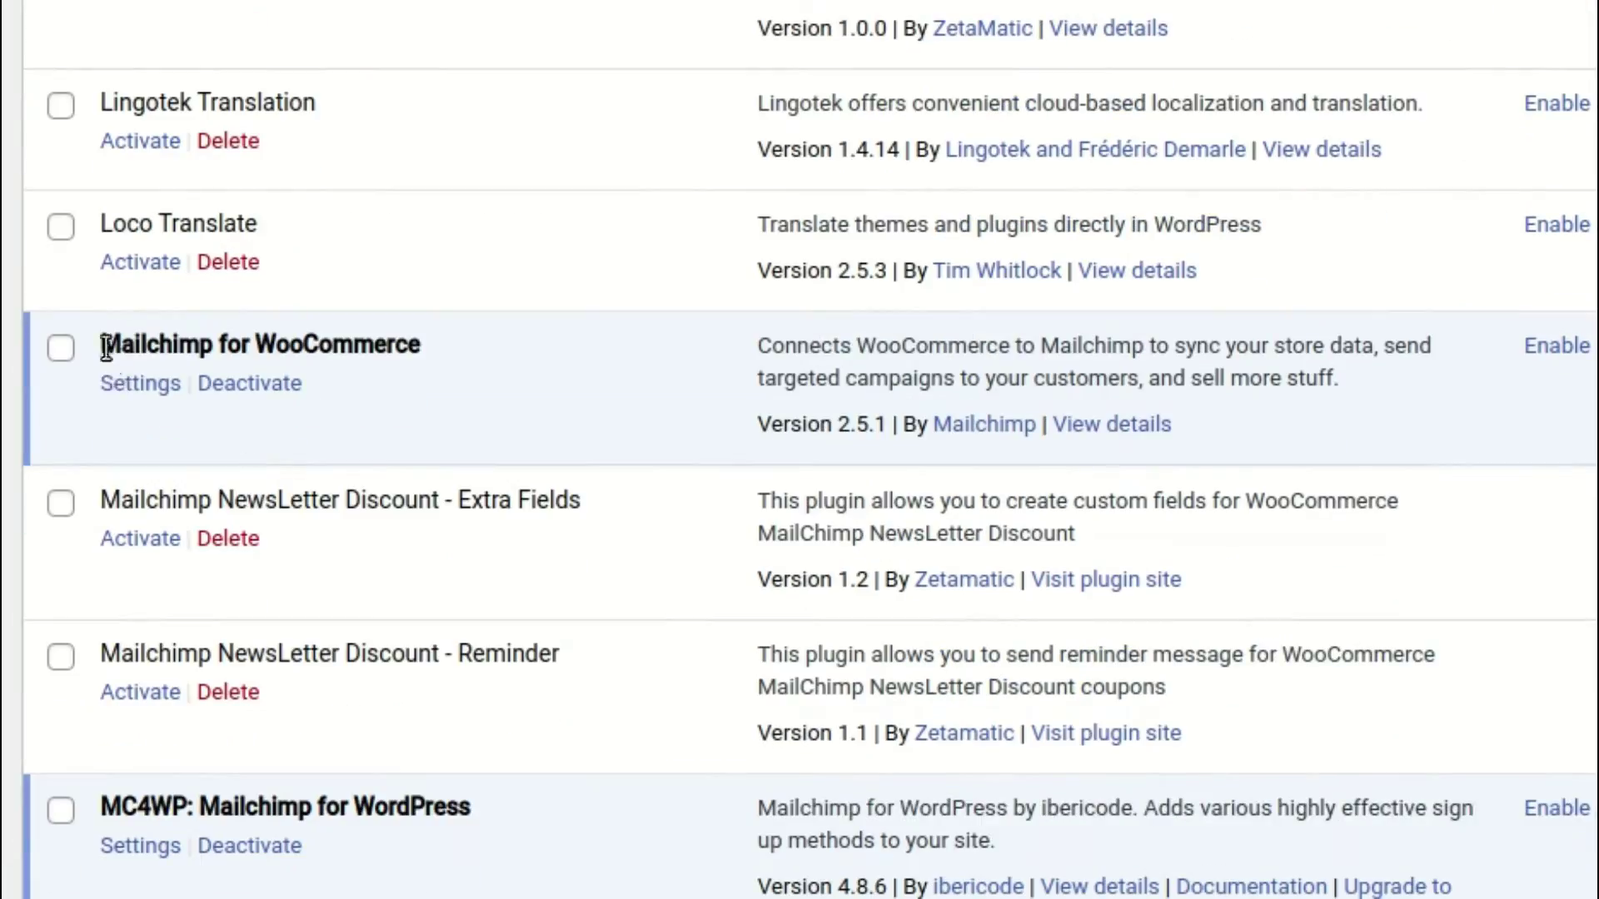
pyautogui.moveTo(93, 345); pyautogui.dragTo(436, 357)
pyautogui.click(481, 415)
pyautogui.click(129, 383)
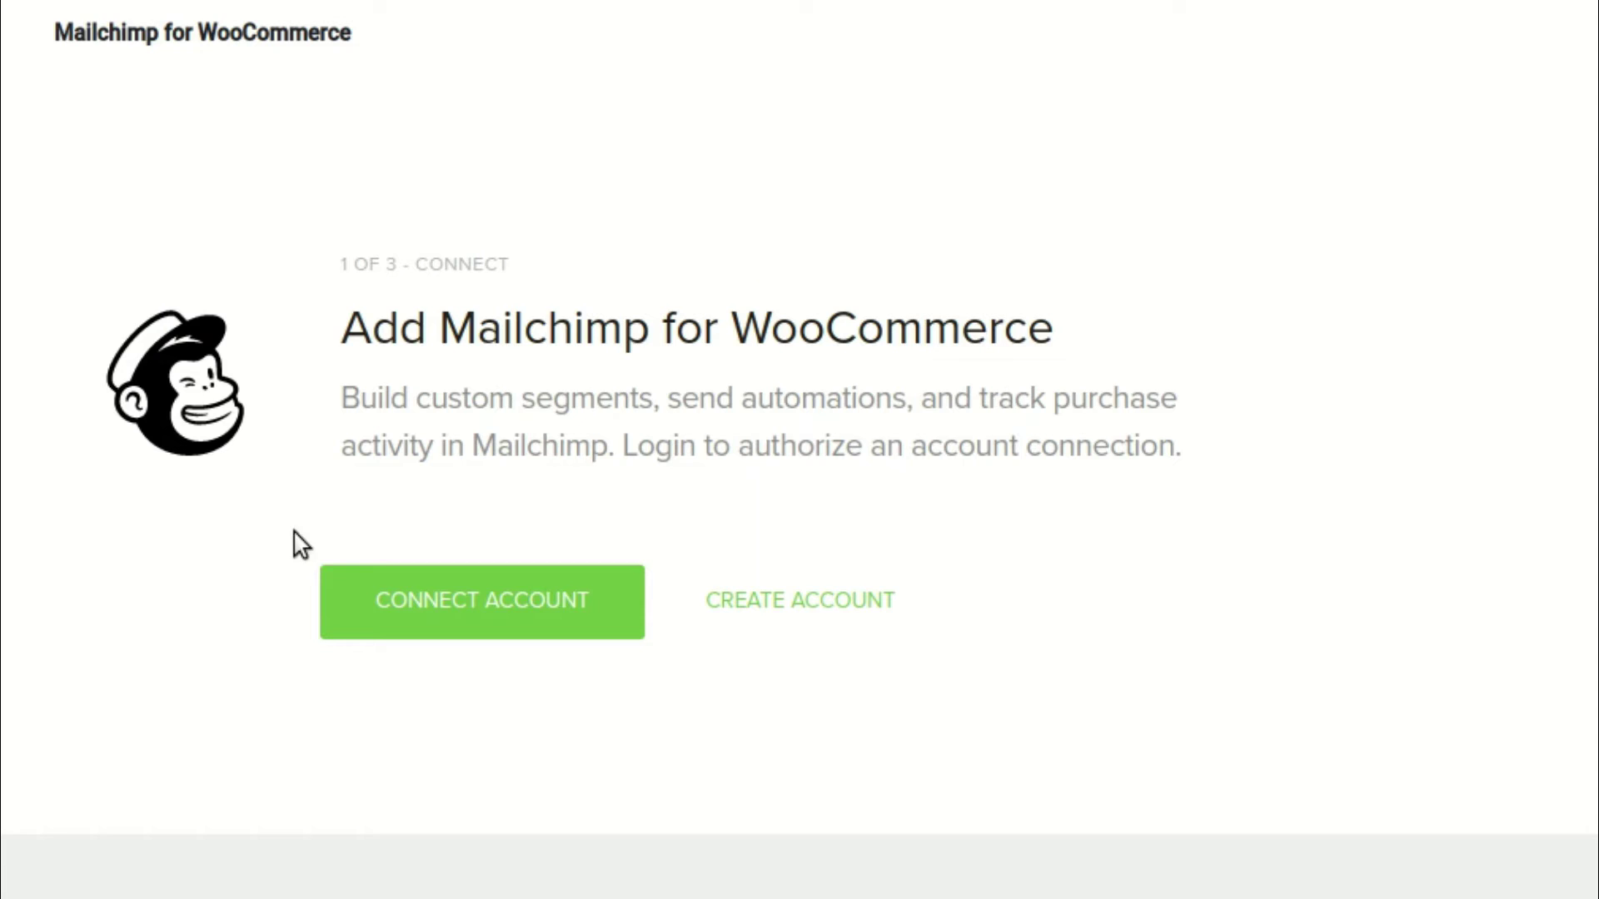
pyautogui.click(433, 639)
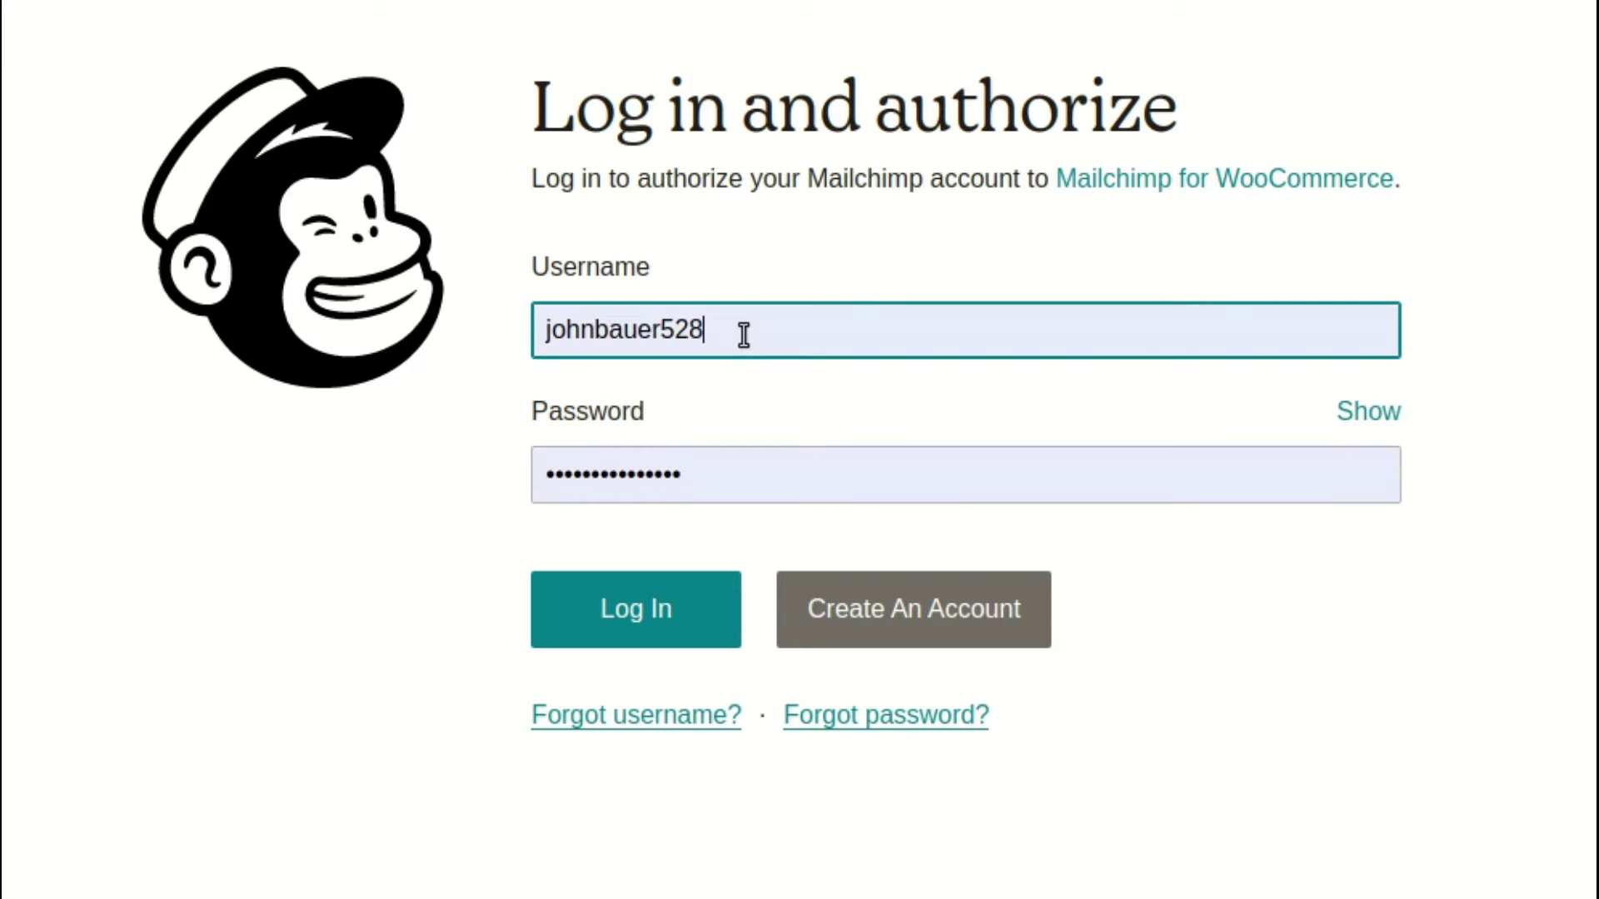
# Log in with the autofilled credentials and allow Mailchimp for WooCommerce access to the account
pyautogui.click(671, 607)
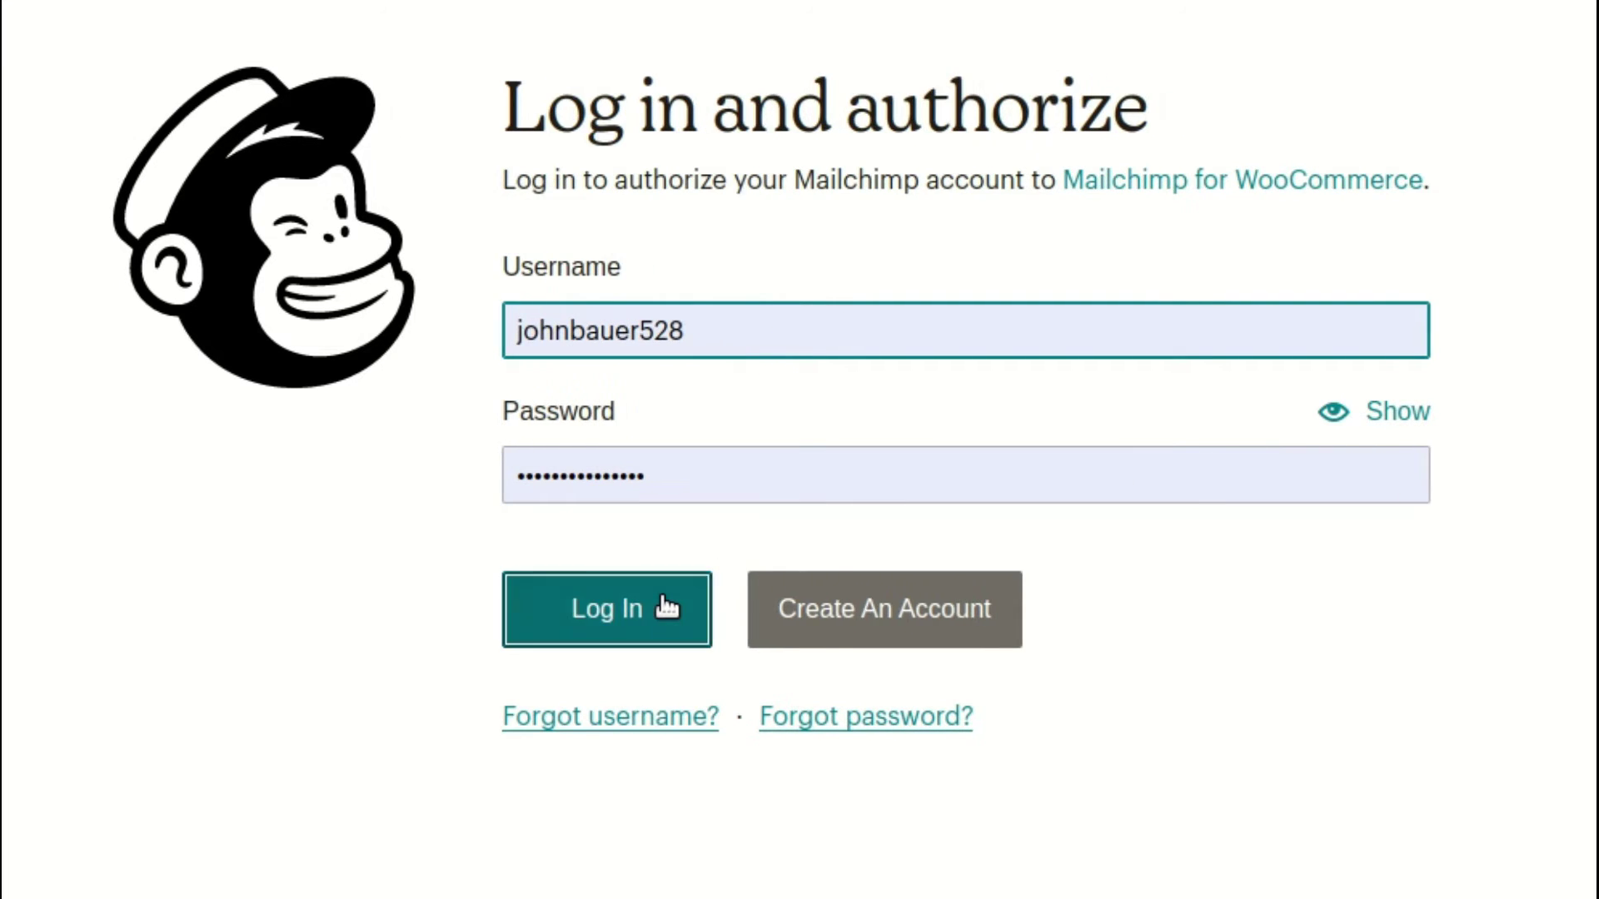
pyautogui.scroll(-2, 807, 323)
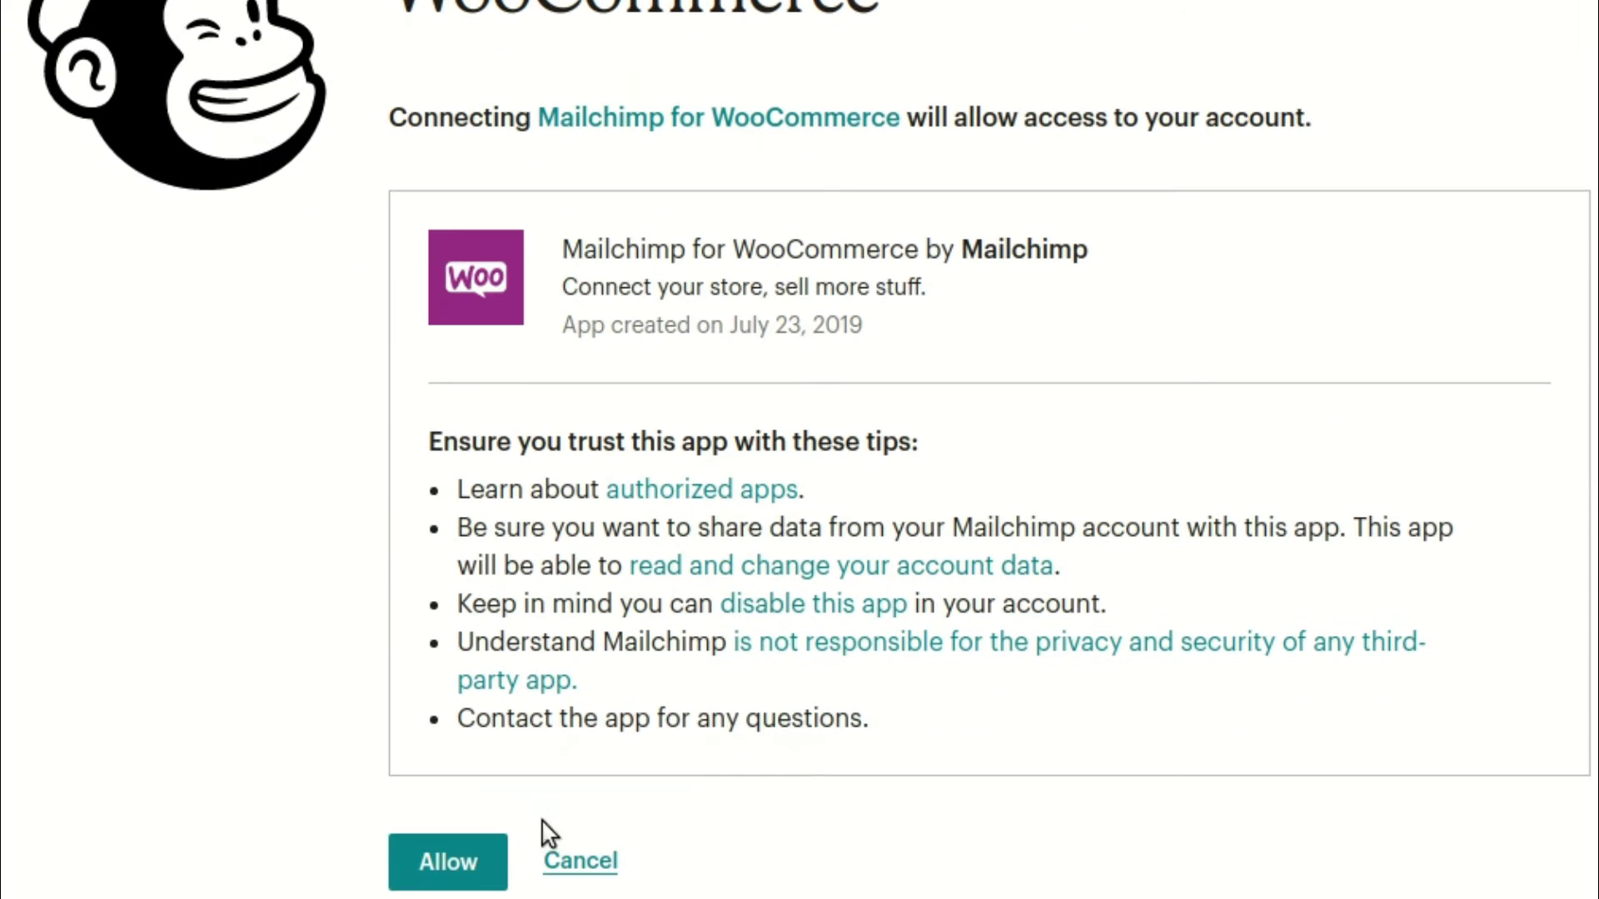
pyautogui.click(471, 862)
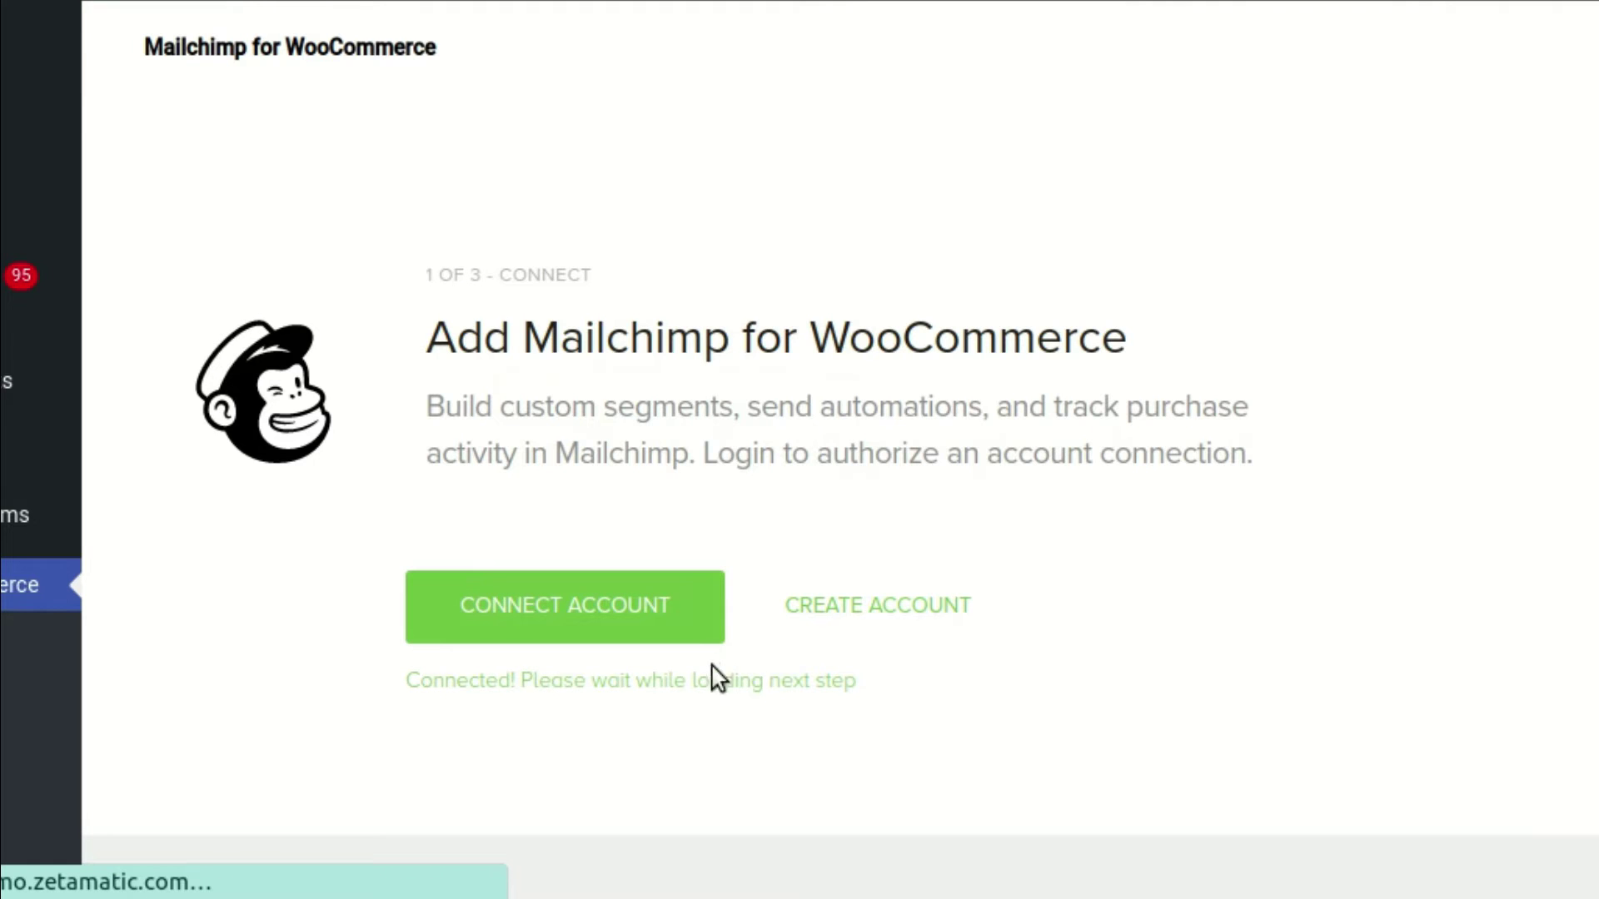
# Enter 000 as the store phone number, replace the store e-mail address, and continue to audience settings
pyautogui.scroll(-4, 512, 531)
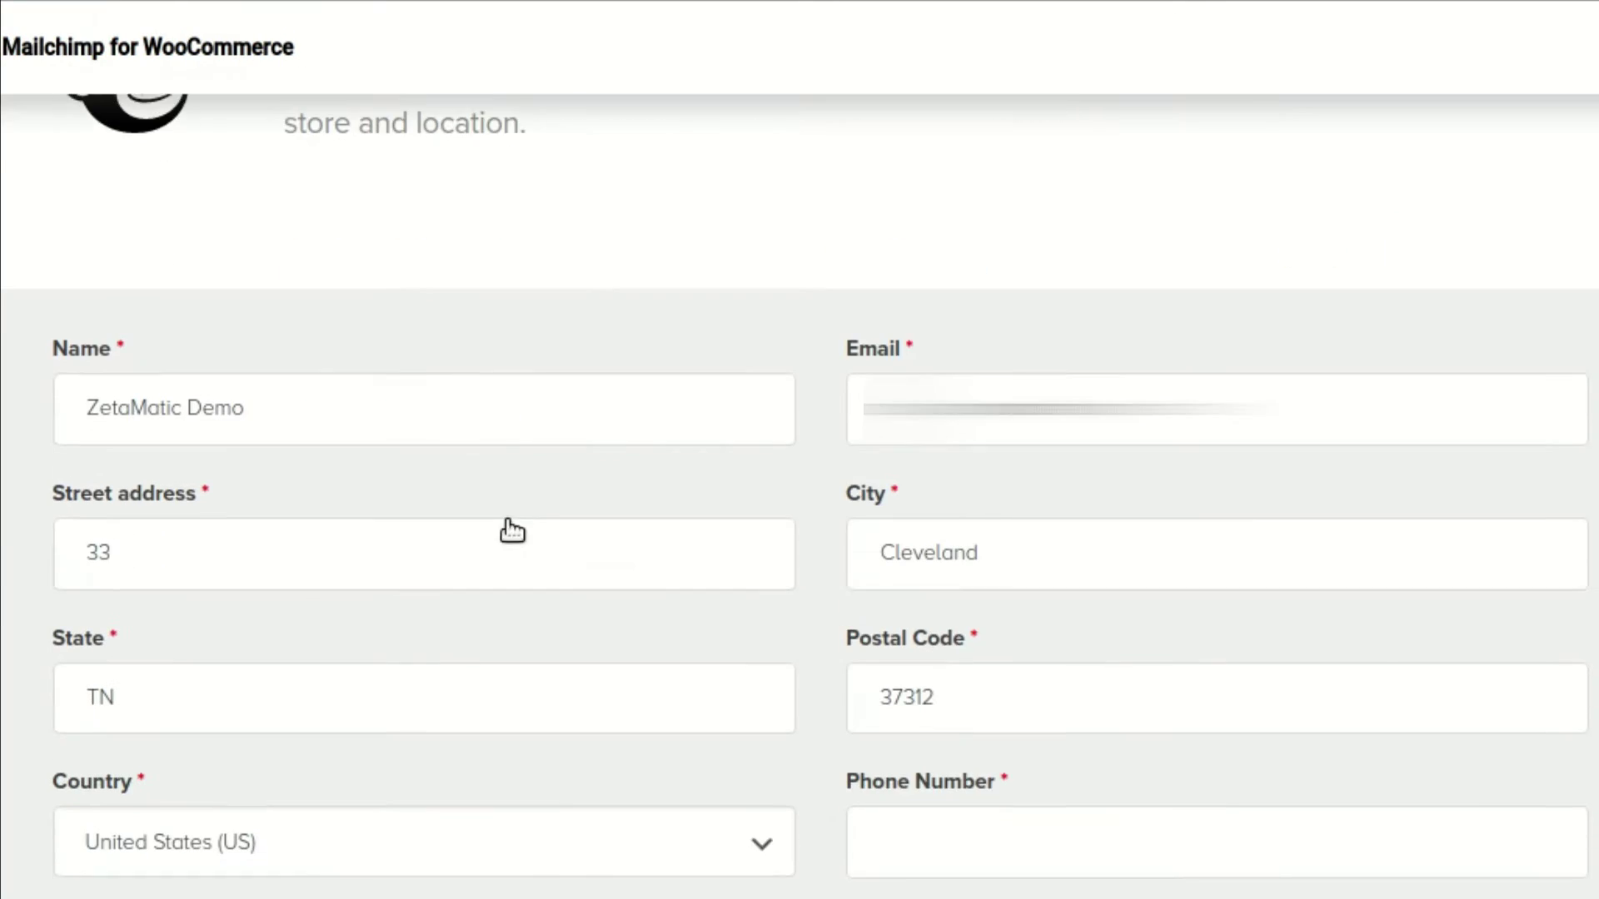
pyautogui.scroll(-1, 512, 530)
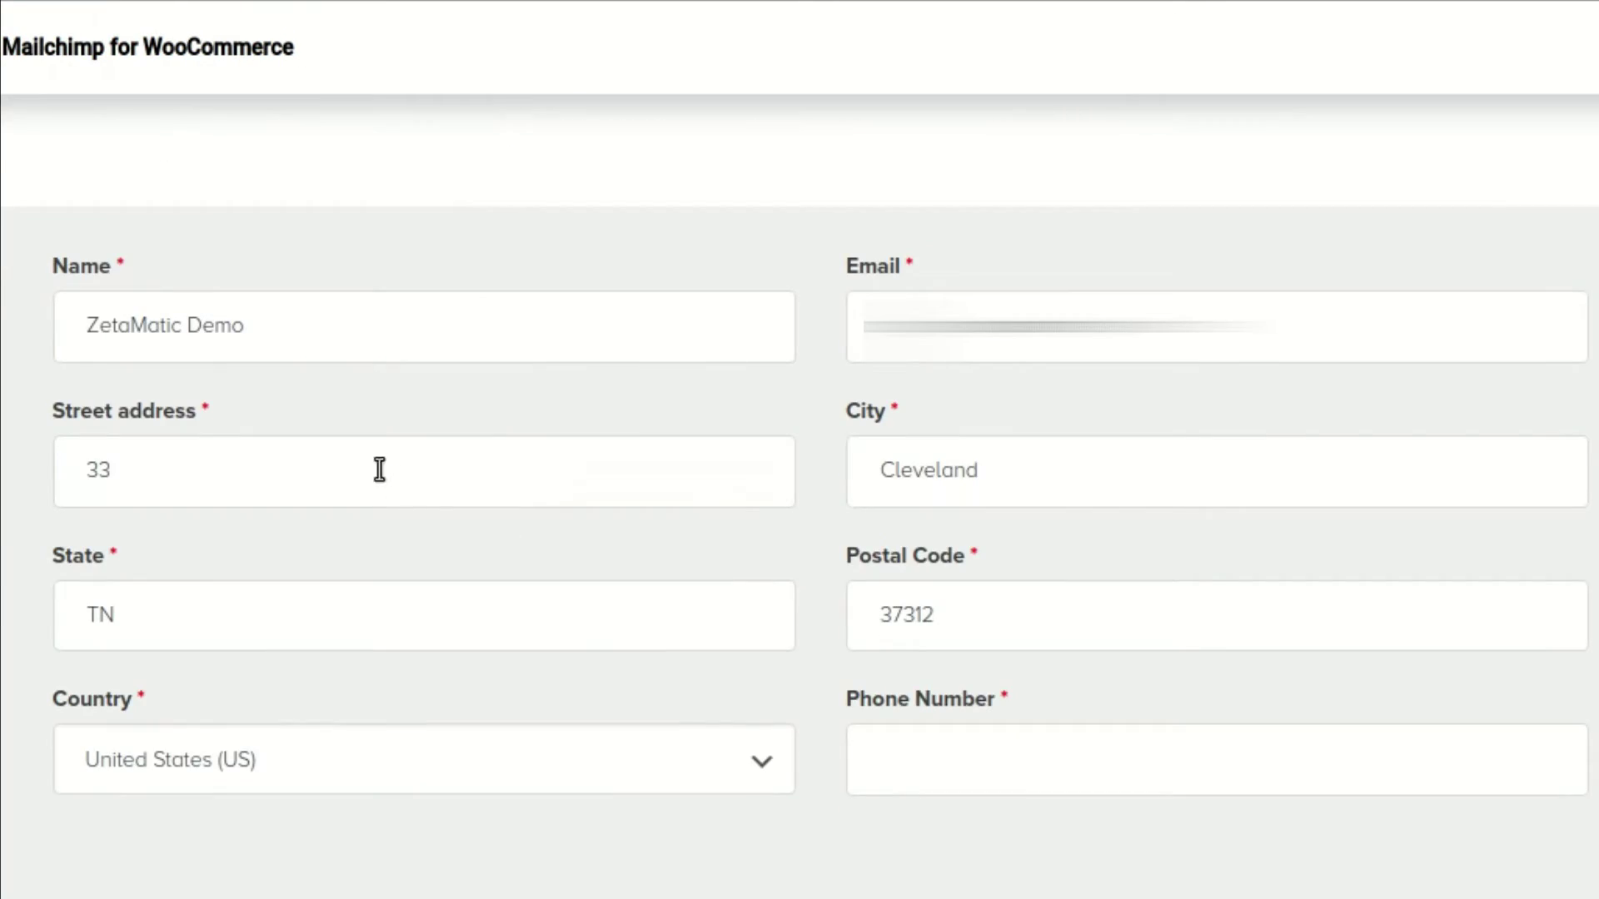
pyautogui.click(900, 783)
pyautogui.write('0000000000')
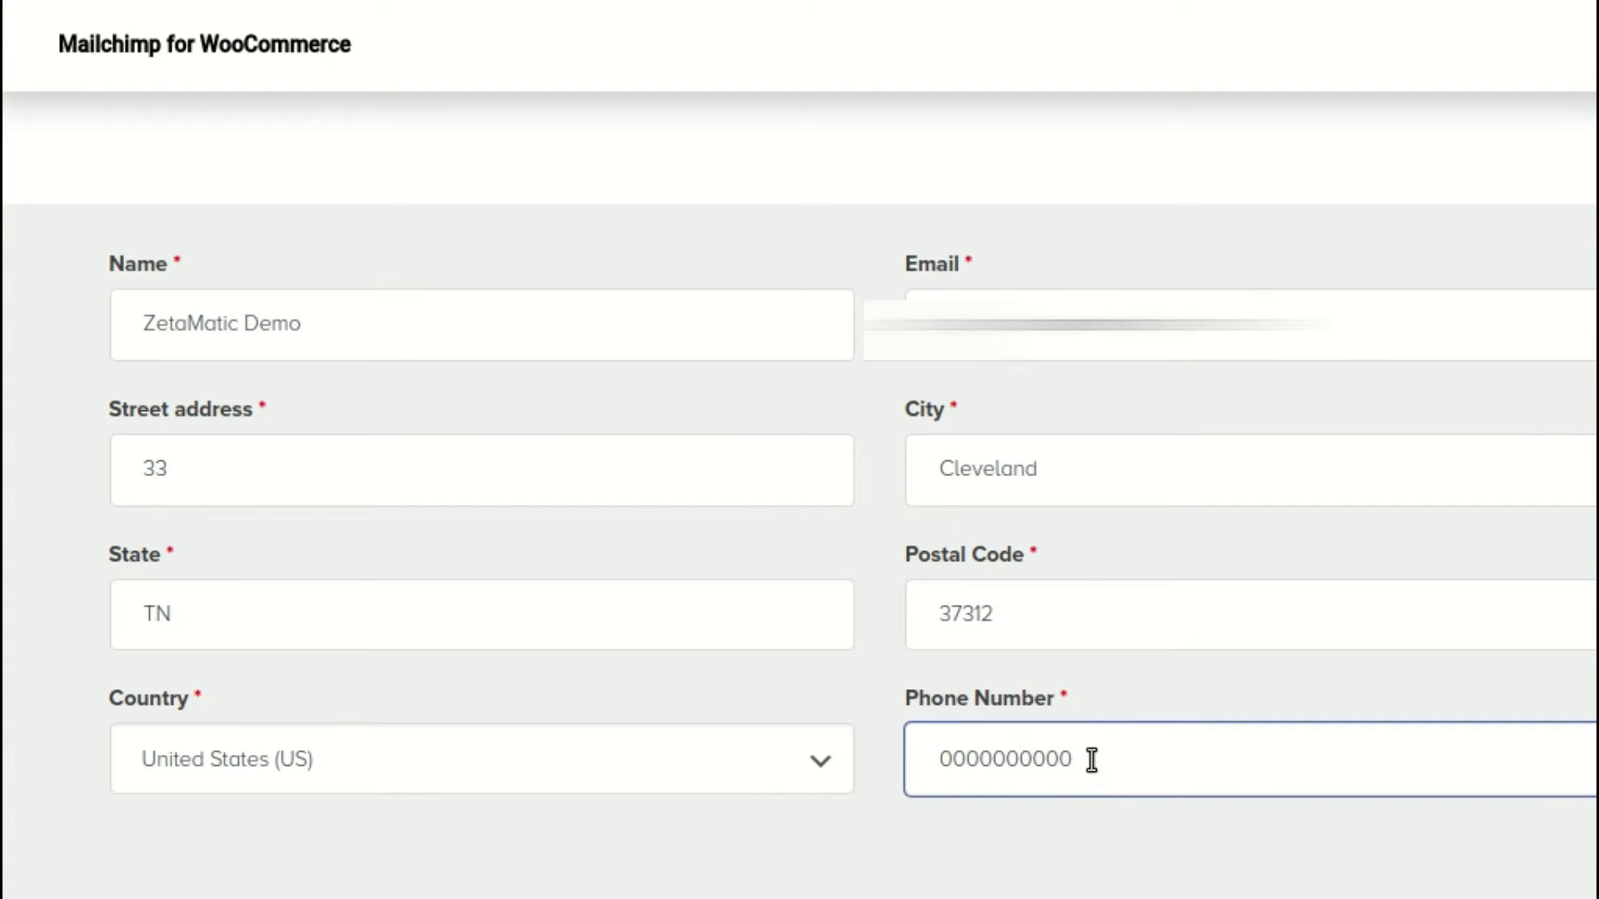
pyautogui.scroll(3, 1116, 667)
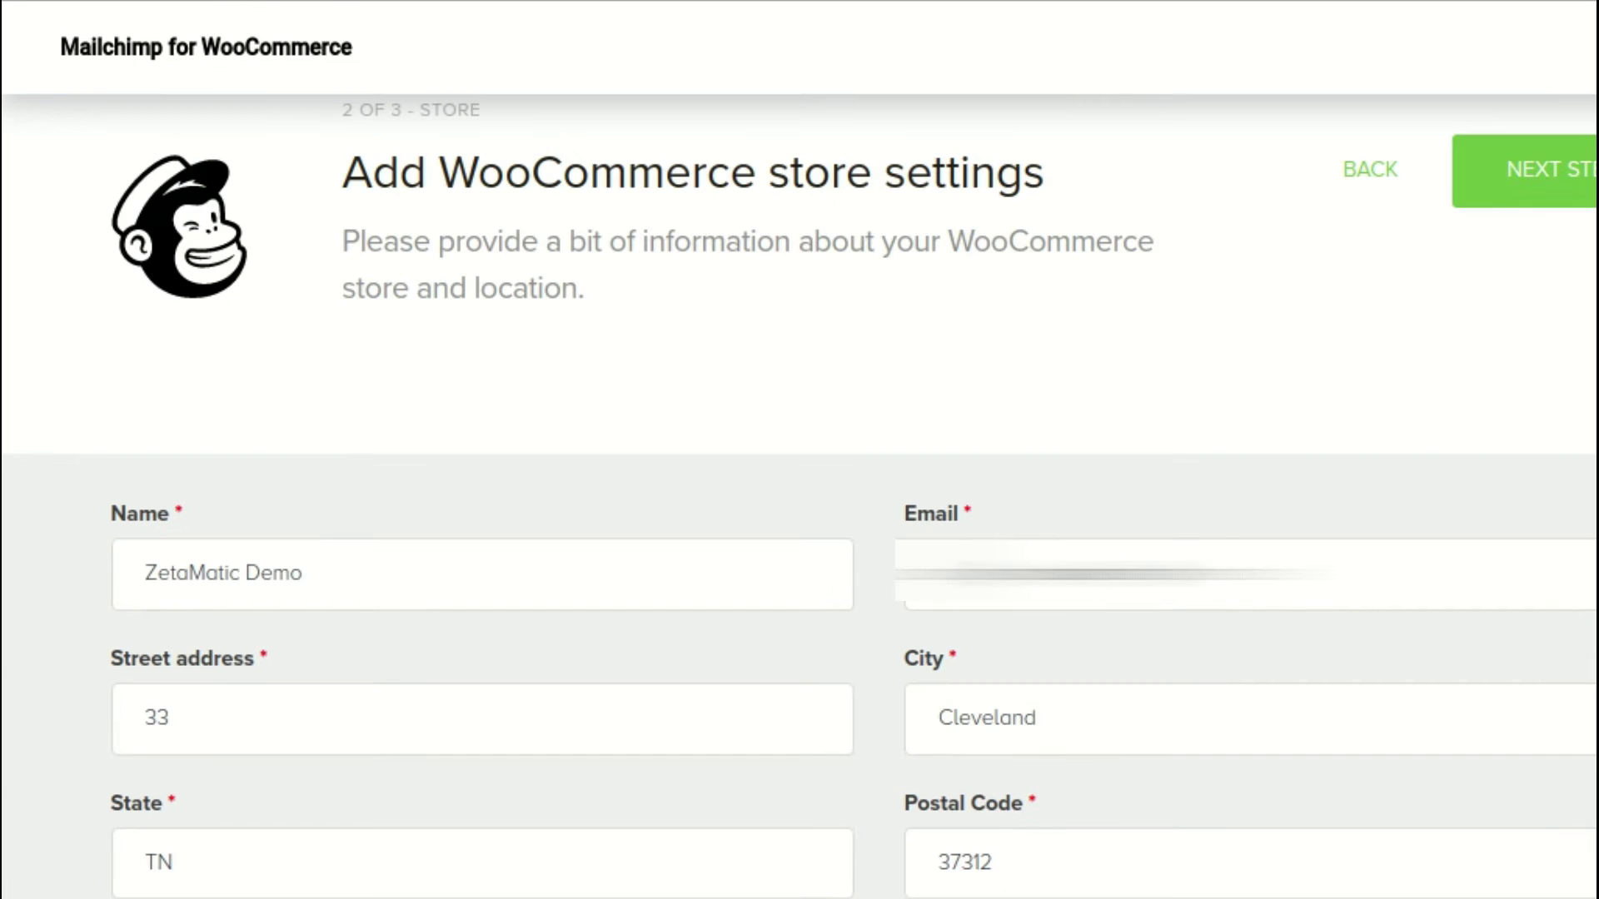
pyautogui.tripleClick(1082, 573)
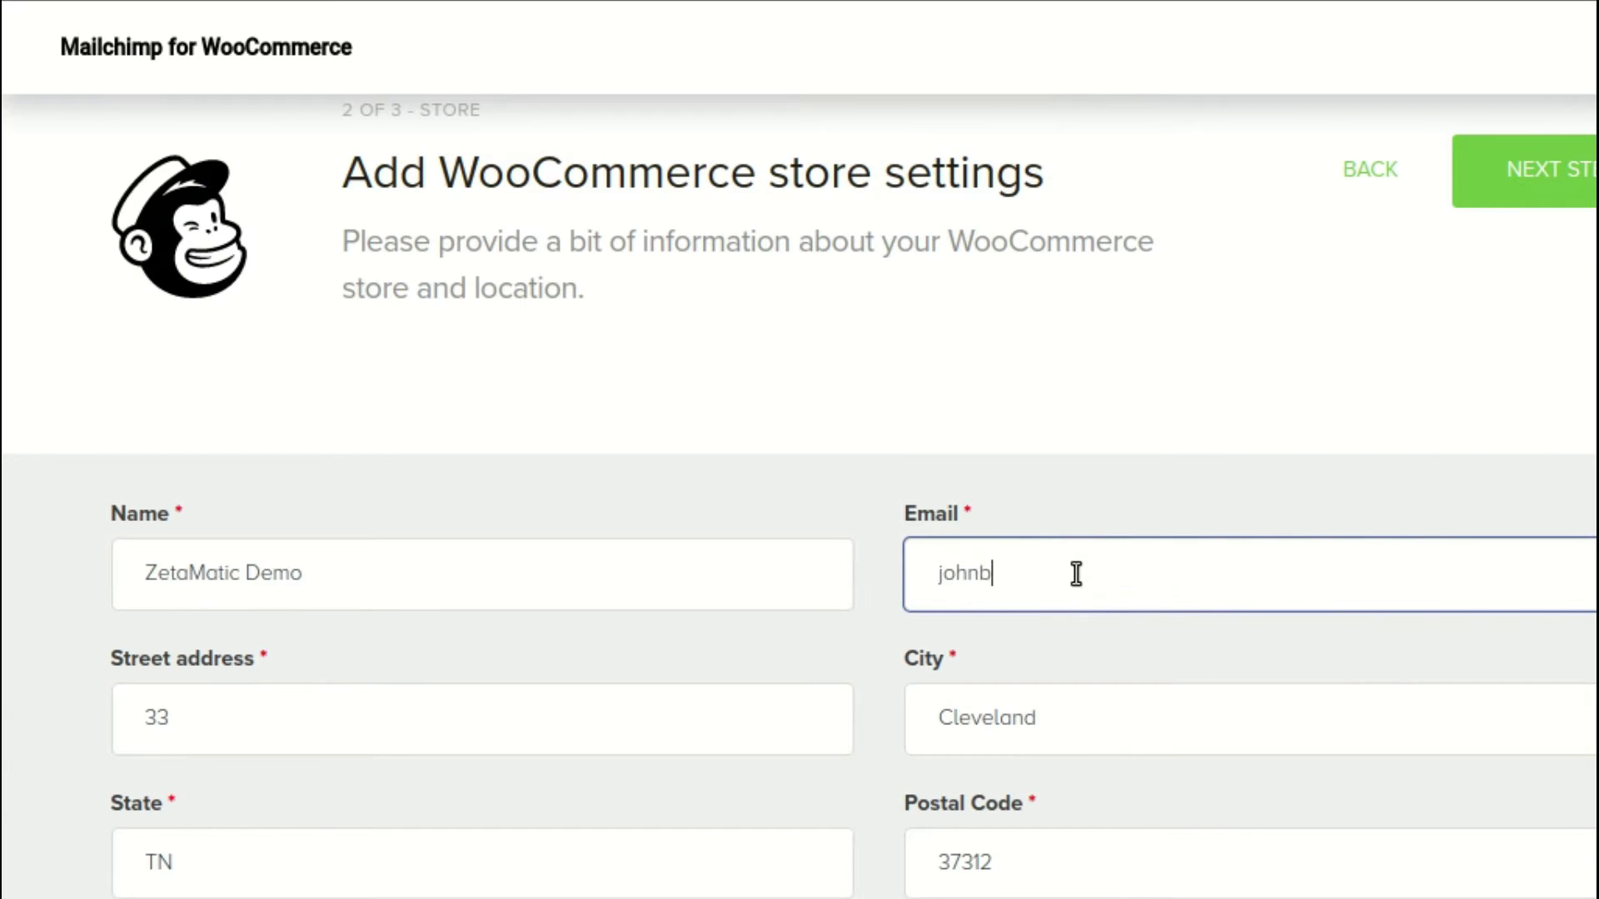
pyautogui.press('Return')
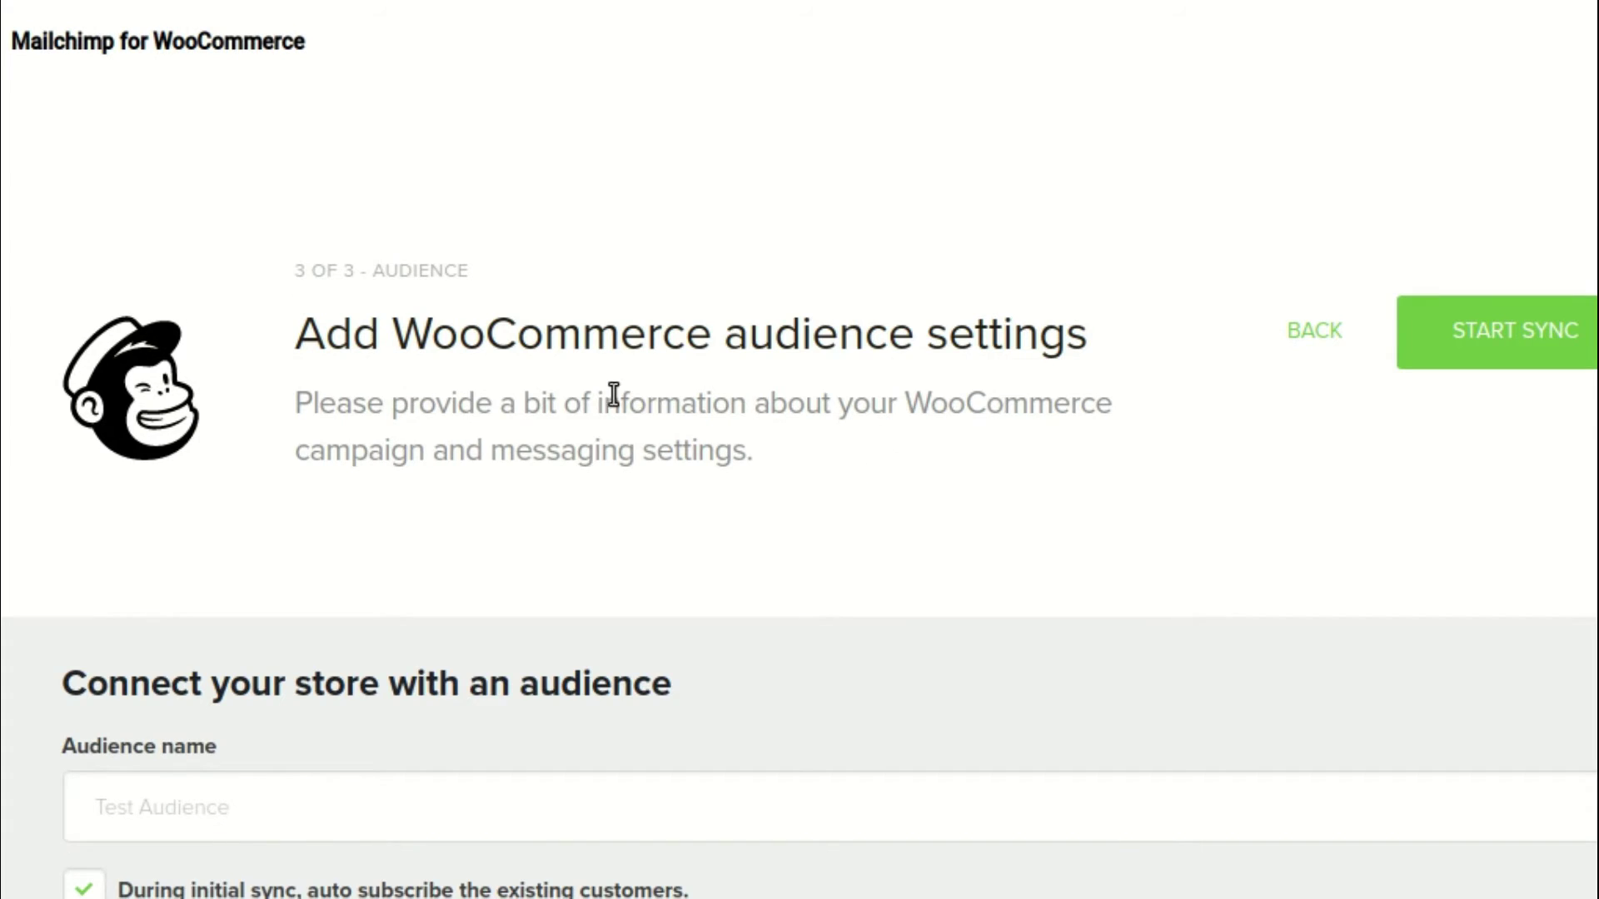
# Scroll through the step 3 audience settings to confirm Test Audience is linked
pyautogui.scroll(-4, 614, 395)
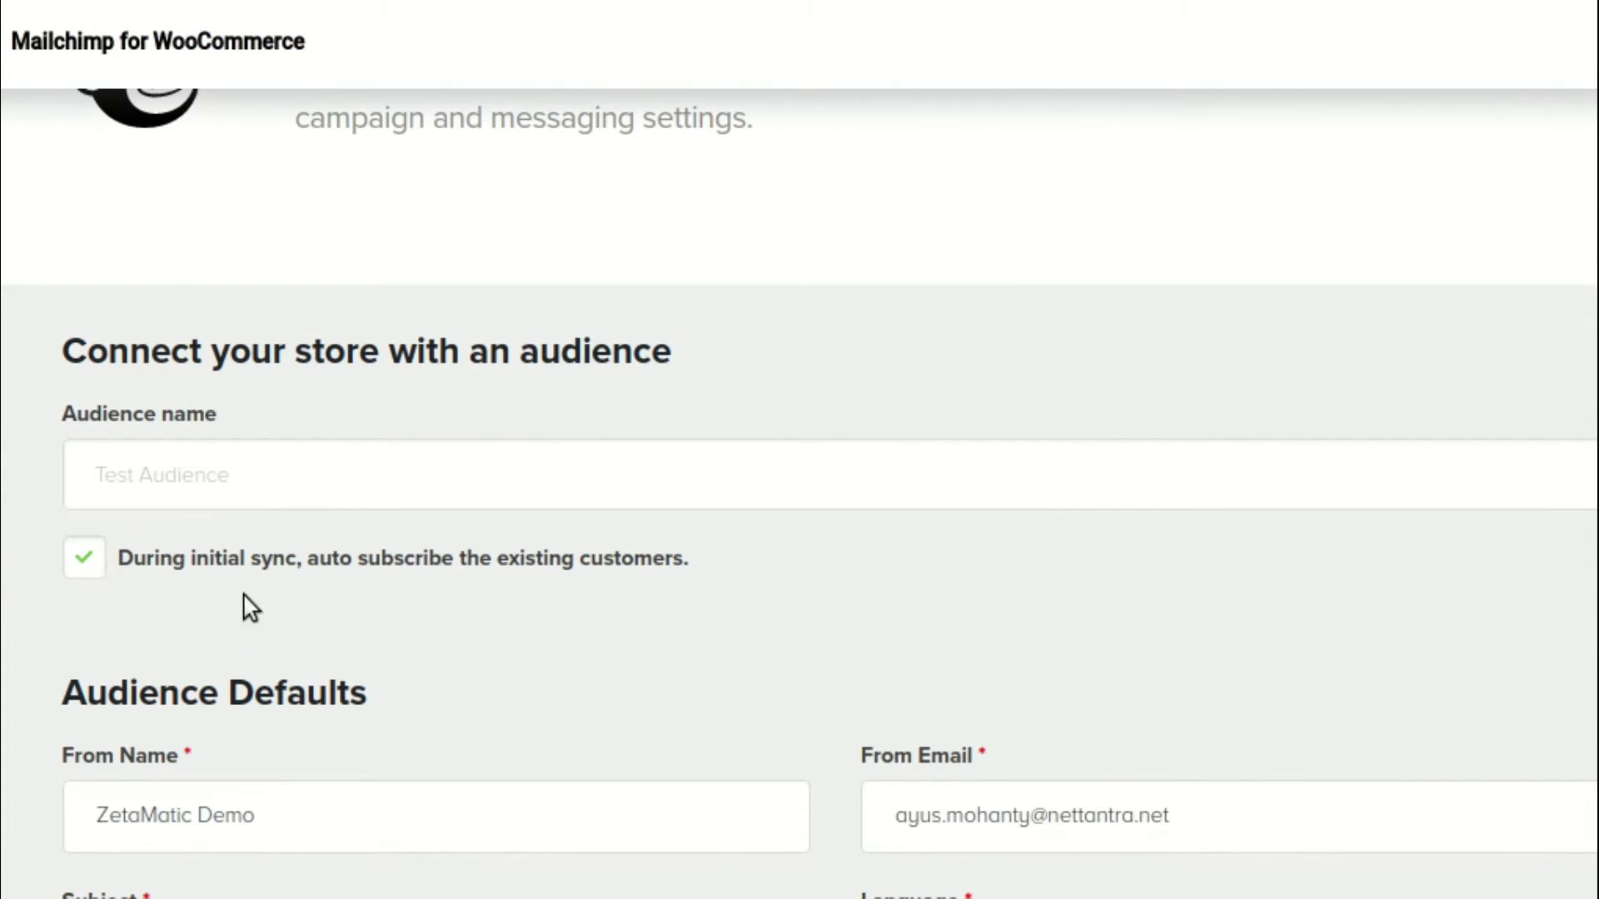
pyautogui.scroll(-4, 354, 661)
pyautogui.scroll(5, 1191, 467)
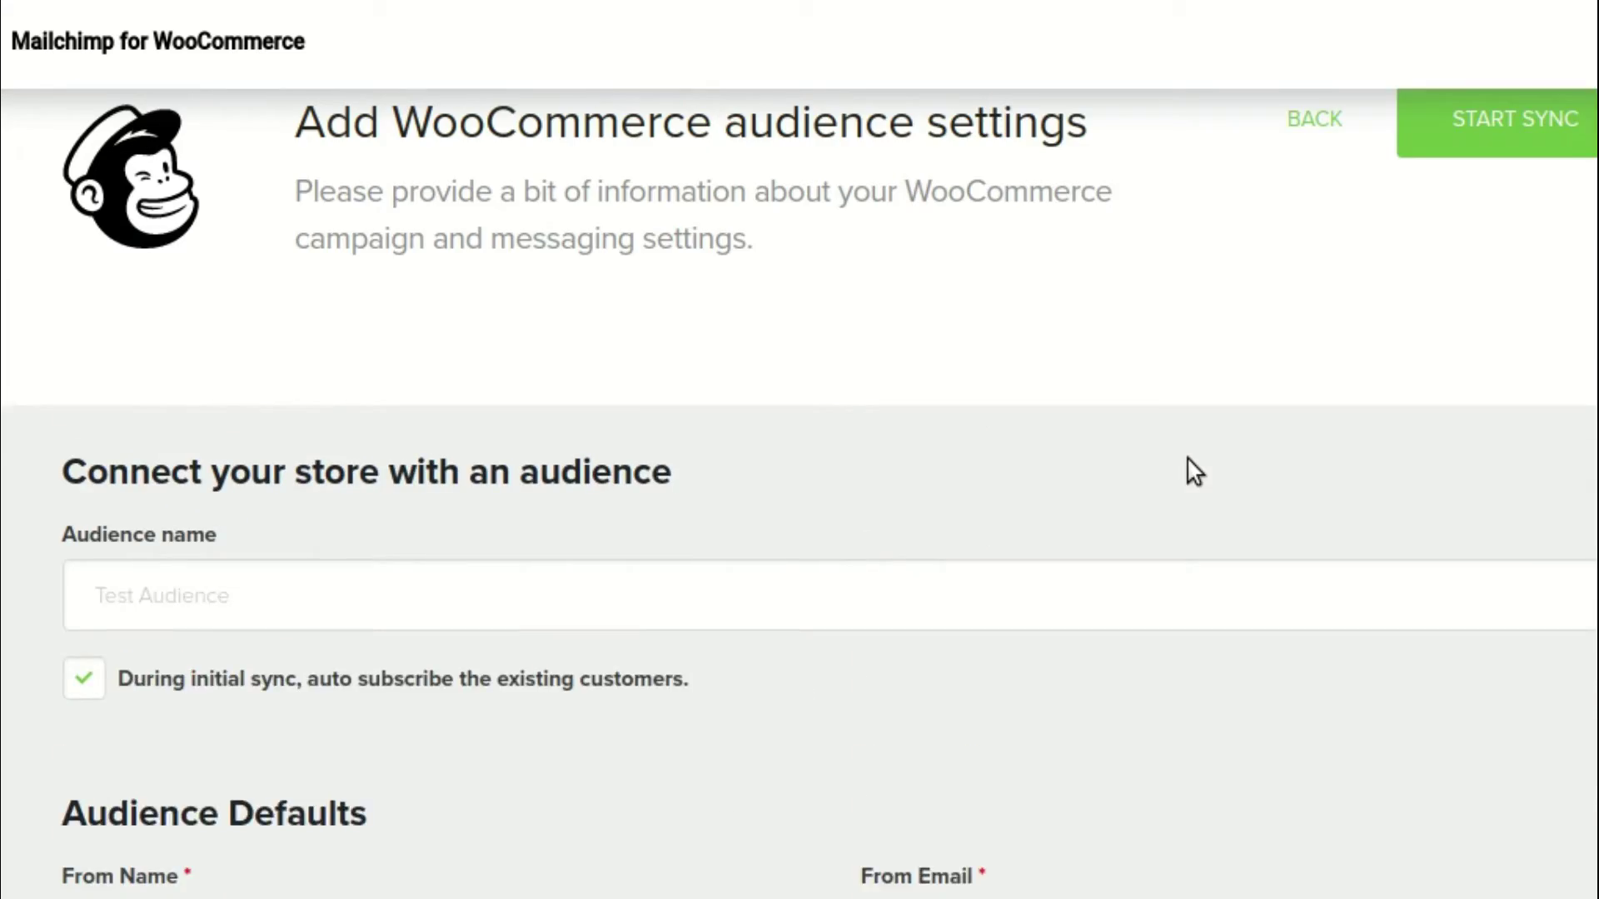
pyautogui.scroll(3, 1190, 462)
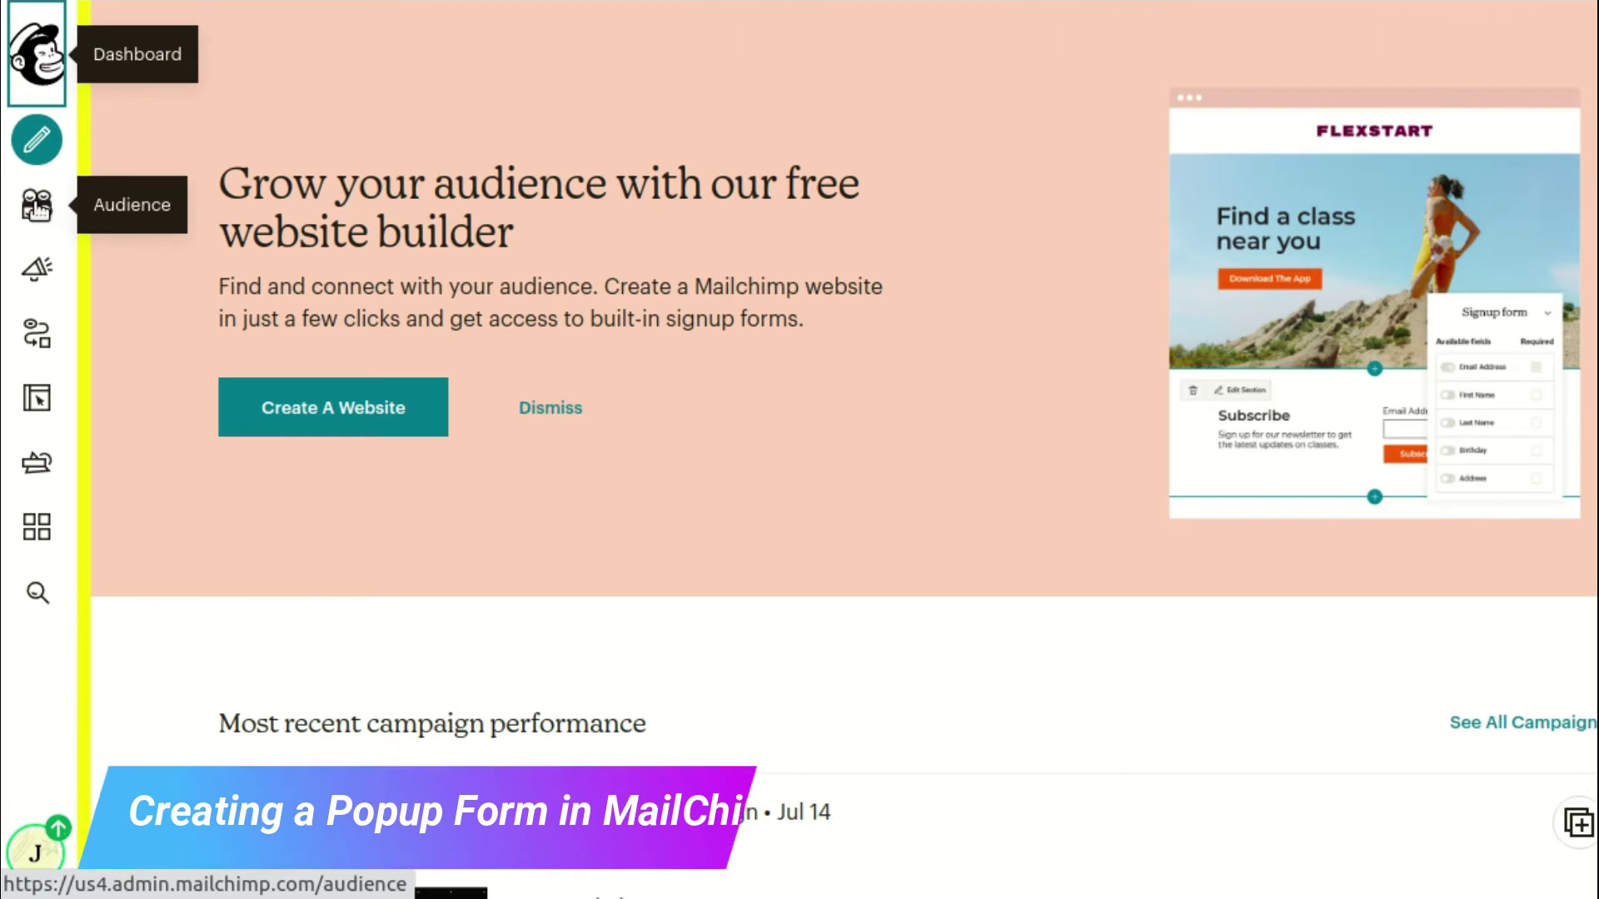
# Start a new pop-up signup form from the Mailchimp Audience section
pyautogui.click(37, 207)
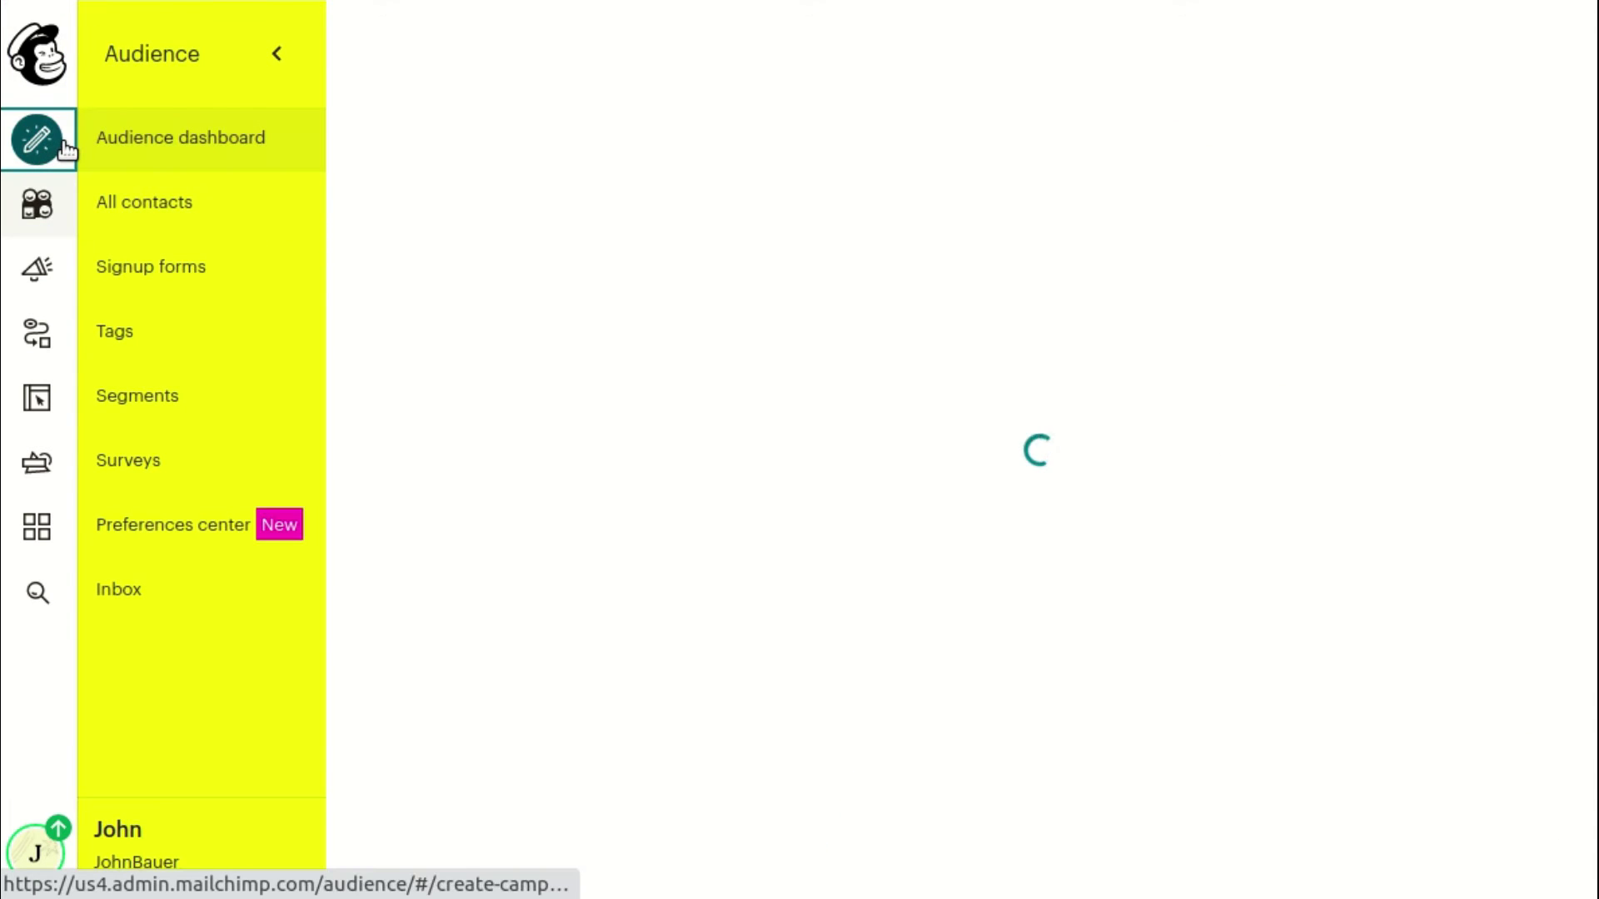
pyautogui.click(66, 148)
pyautogui.click(172, 525)
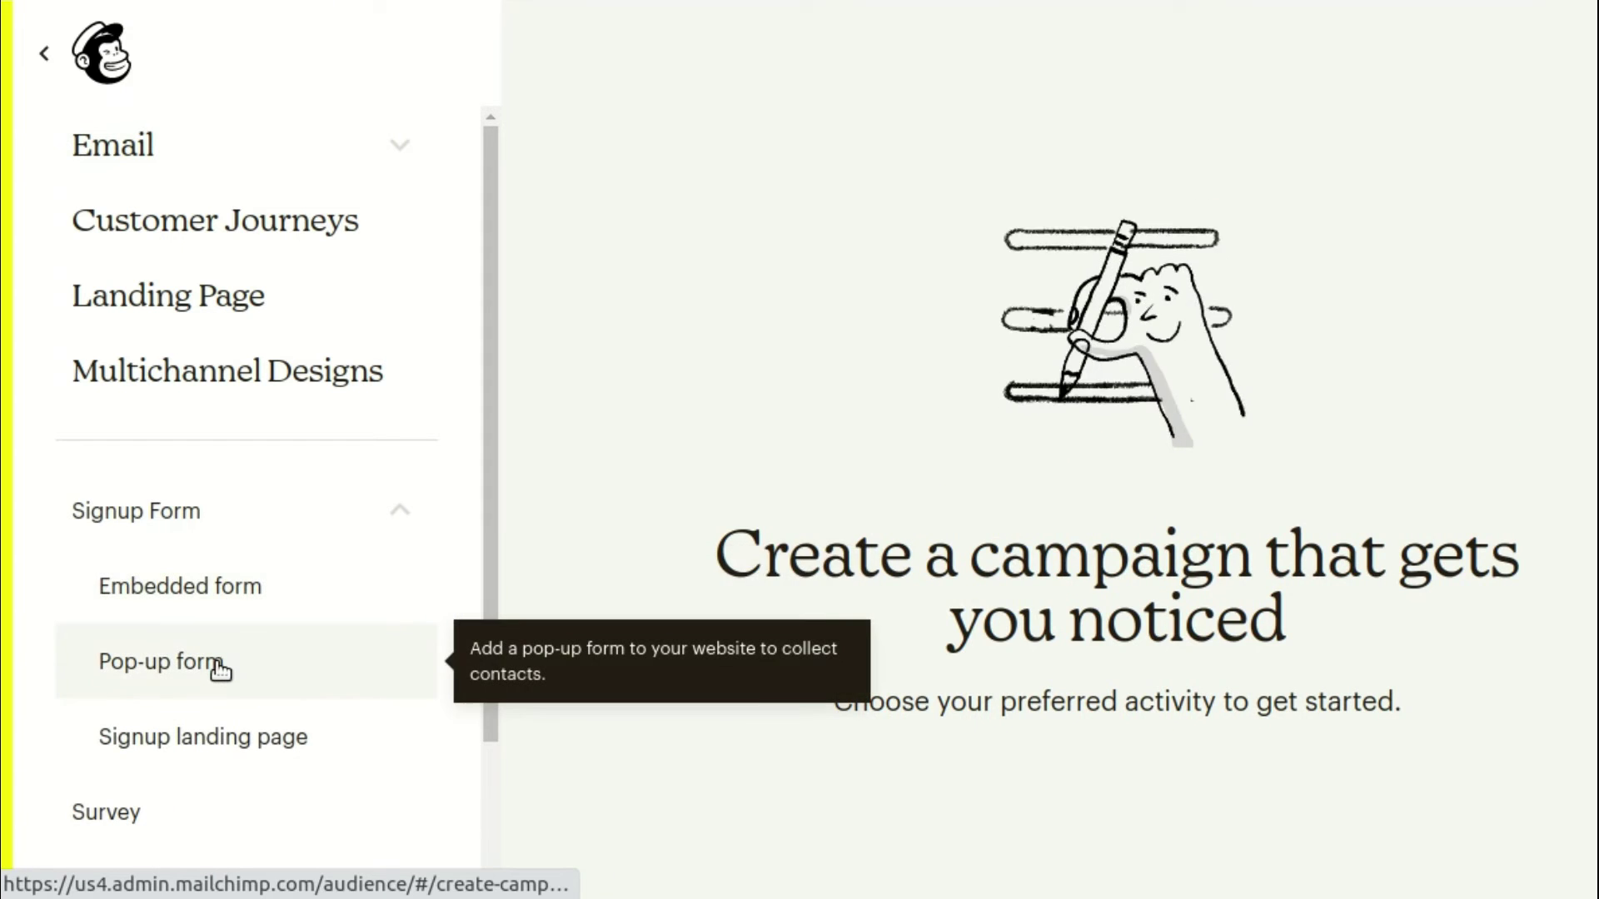
pyautogui.click(220, 666)
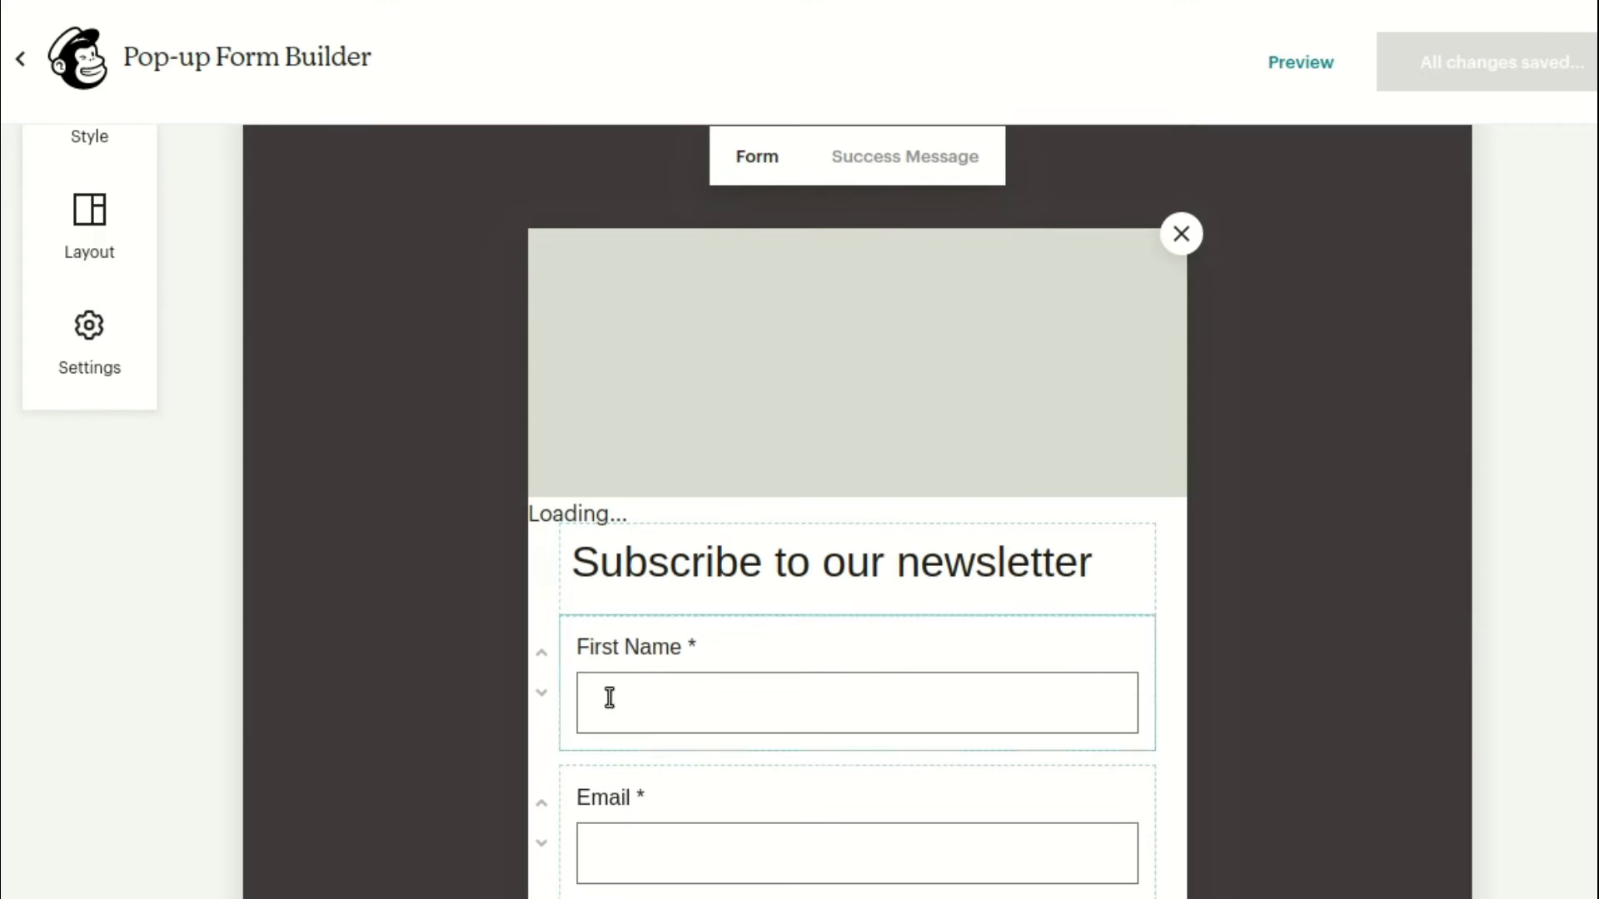
# Enable the pop-up on the ZetaMatic Demo site
pyautogui.scroll(1, 616, 492)
pyautogui.scroll(2, 749, 488)
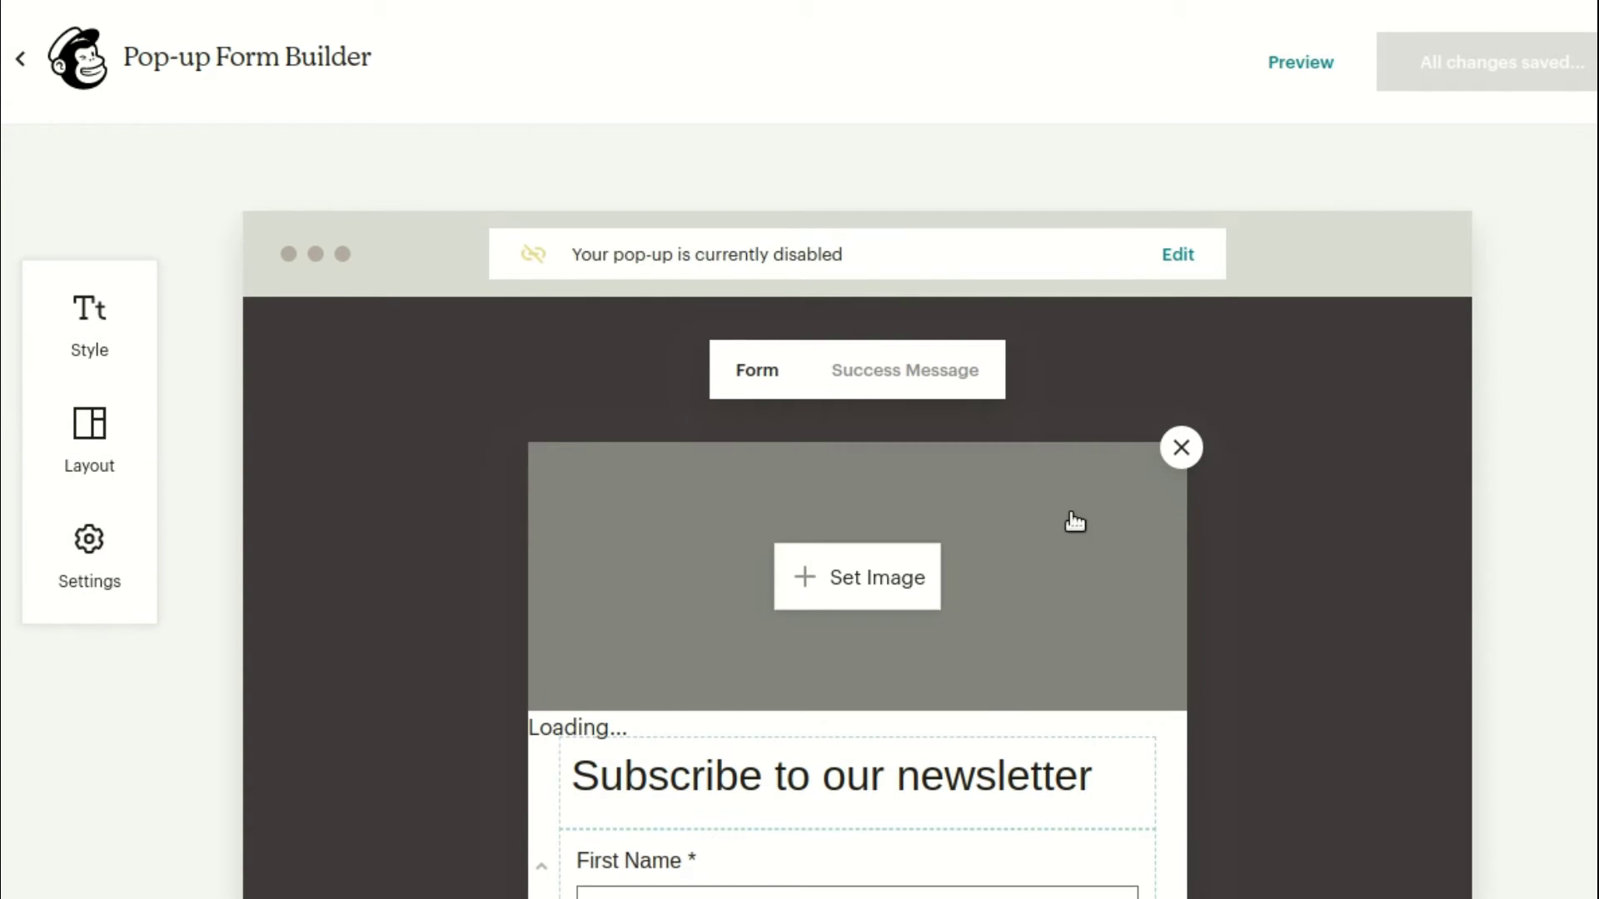
pyautogui.click(1174, 256)
pyautogui.click(1555, 432)
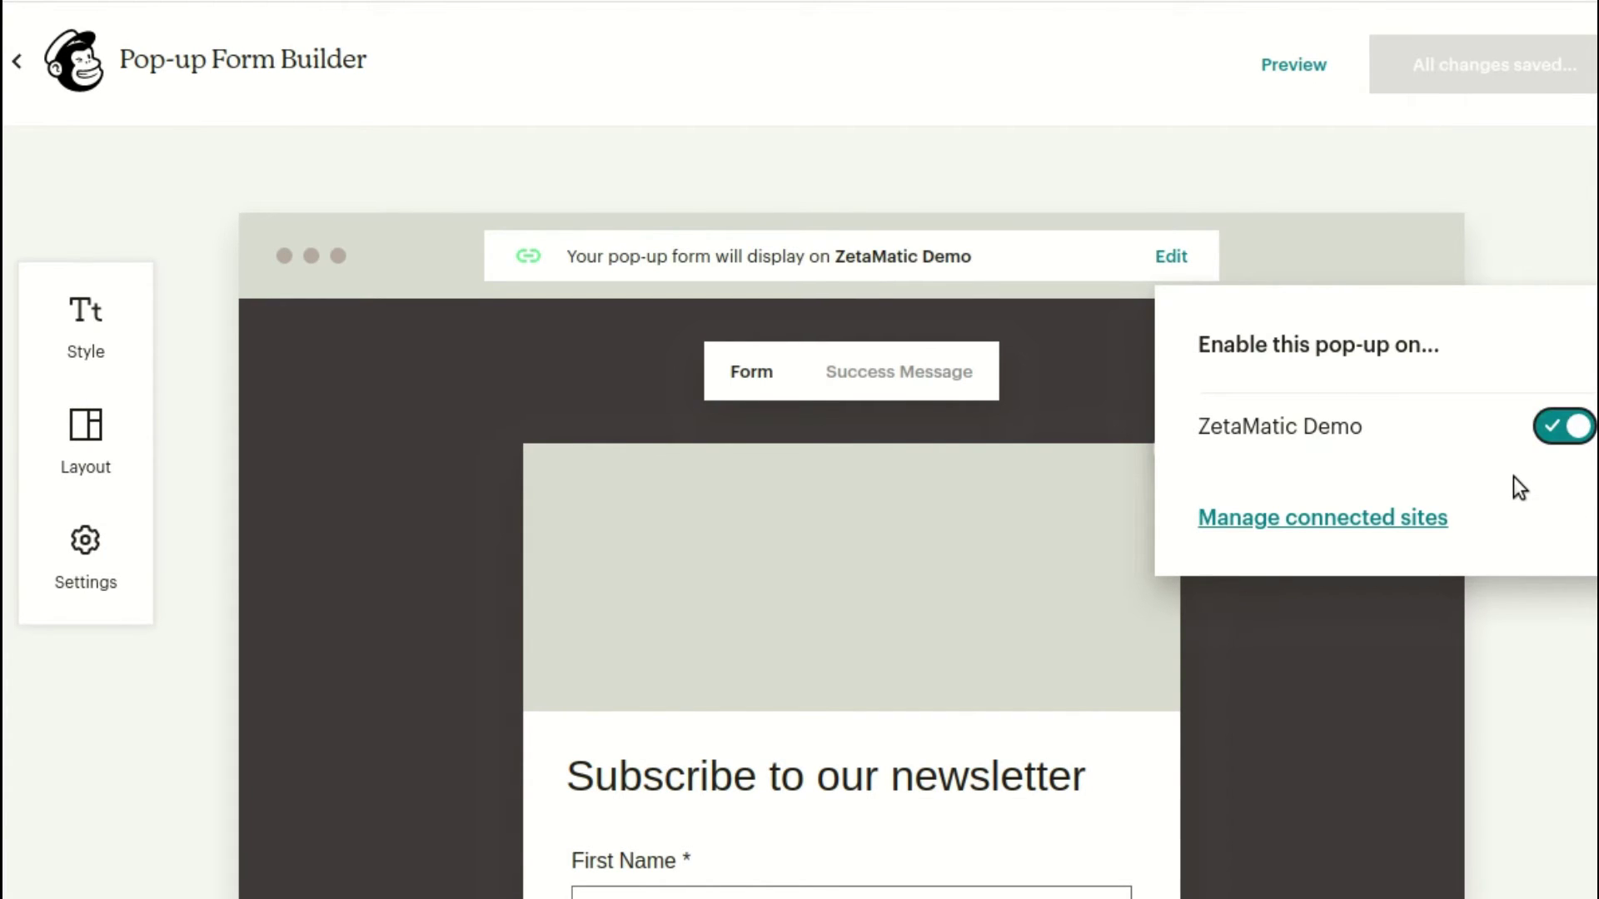
pyautogui.click(786, 298)
# Centre-align the Subscribe button, then save and publish the pop-up to ZetaMatic Demo
pyautogui.scroll(-5, 791, 333)
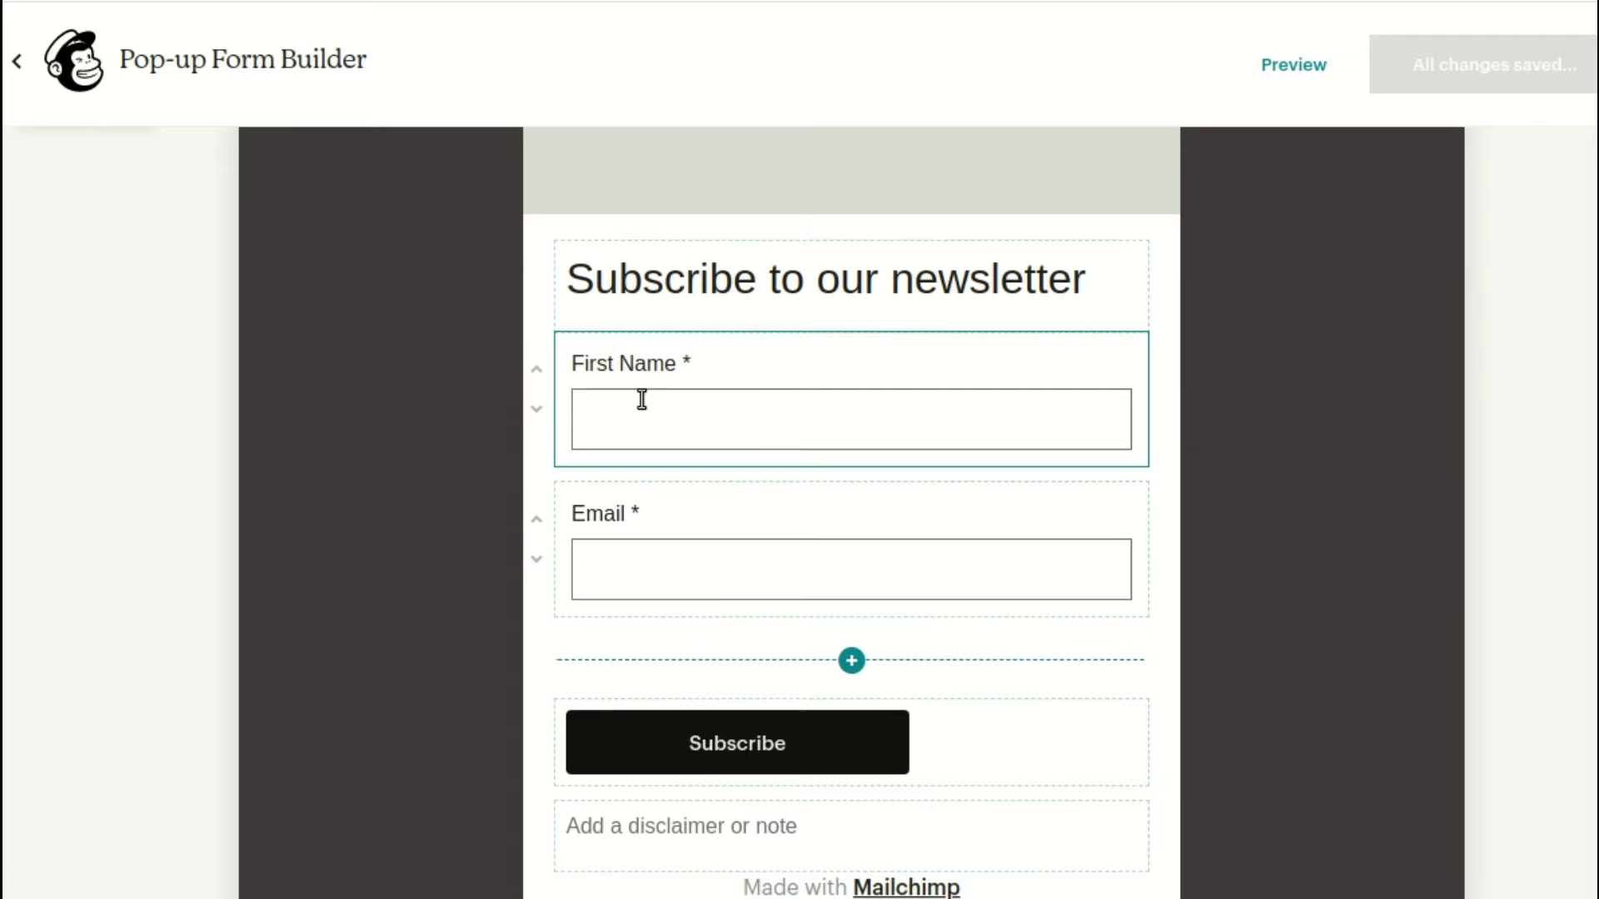
pyautogui.click(774, 383)
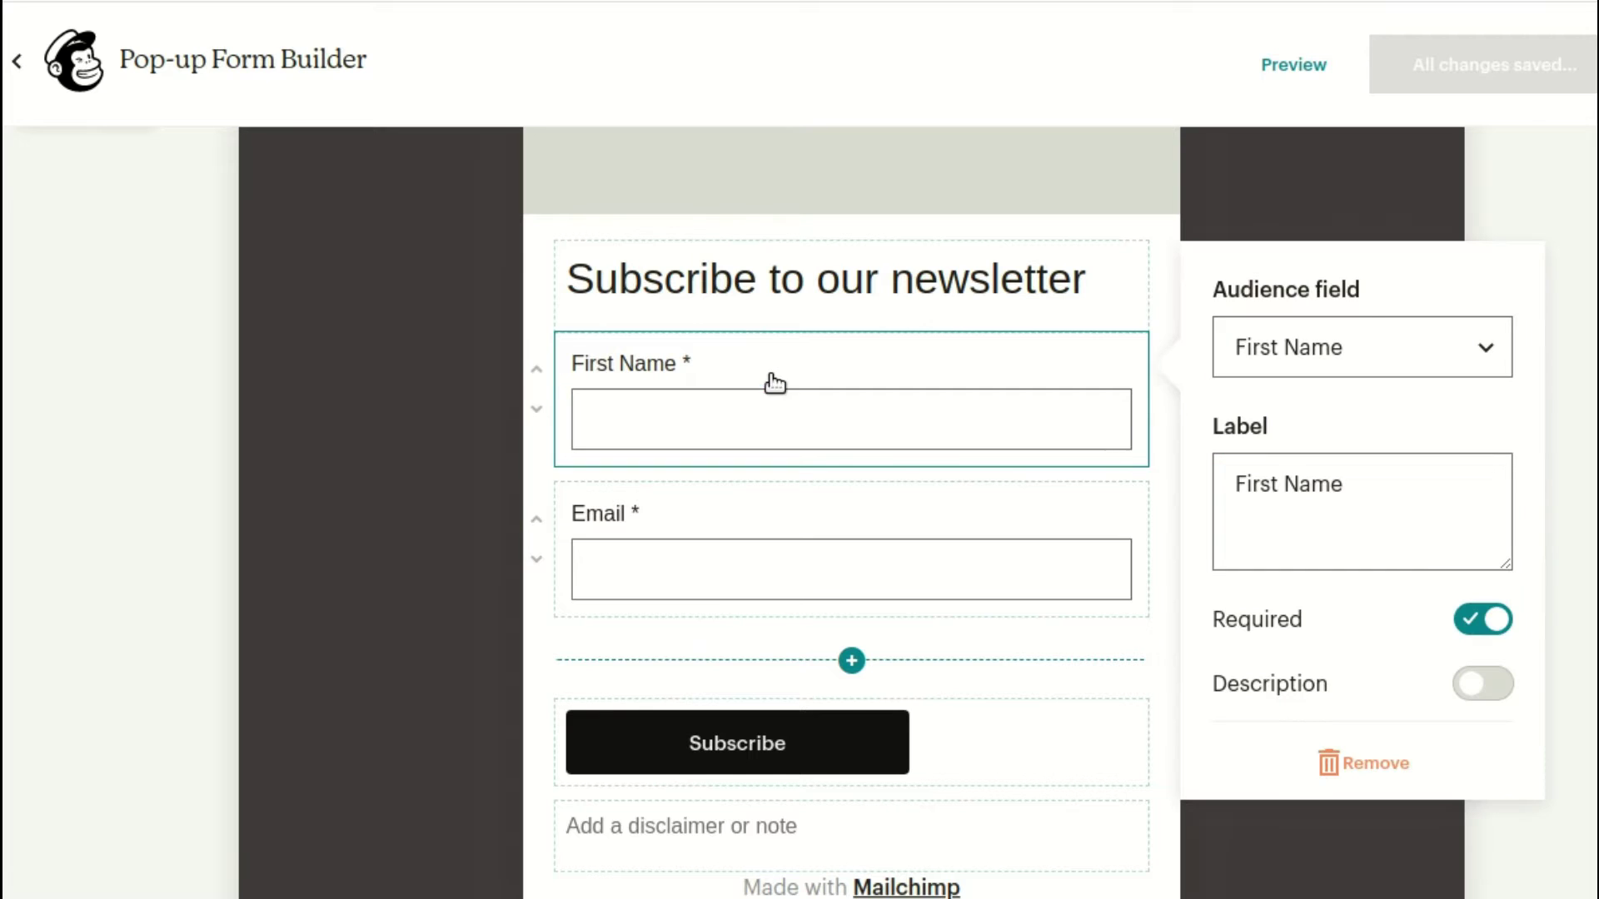
pyautogui.click(774, 573)
pyautogui.scroll(-2, 833, 624)
pyautogui.click(1031, 564)
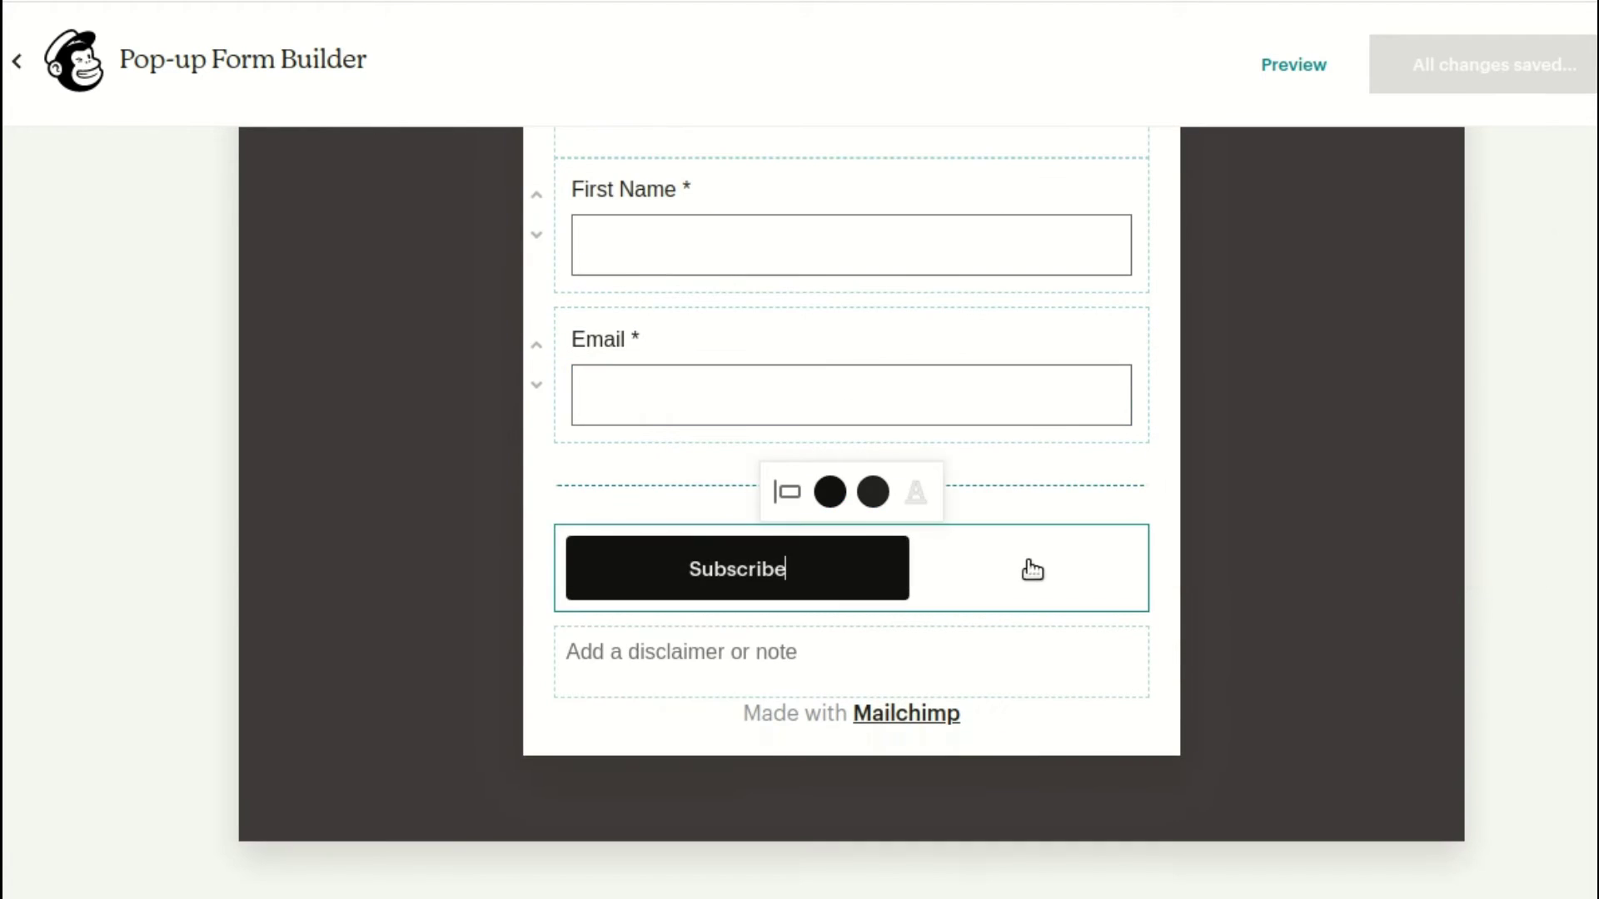
pyautogui.click(798, 512)
pyautogui.click(783, 429)
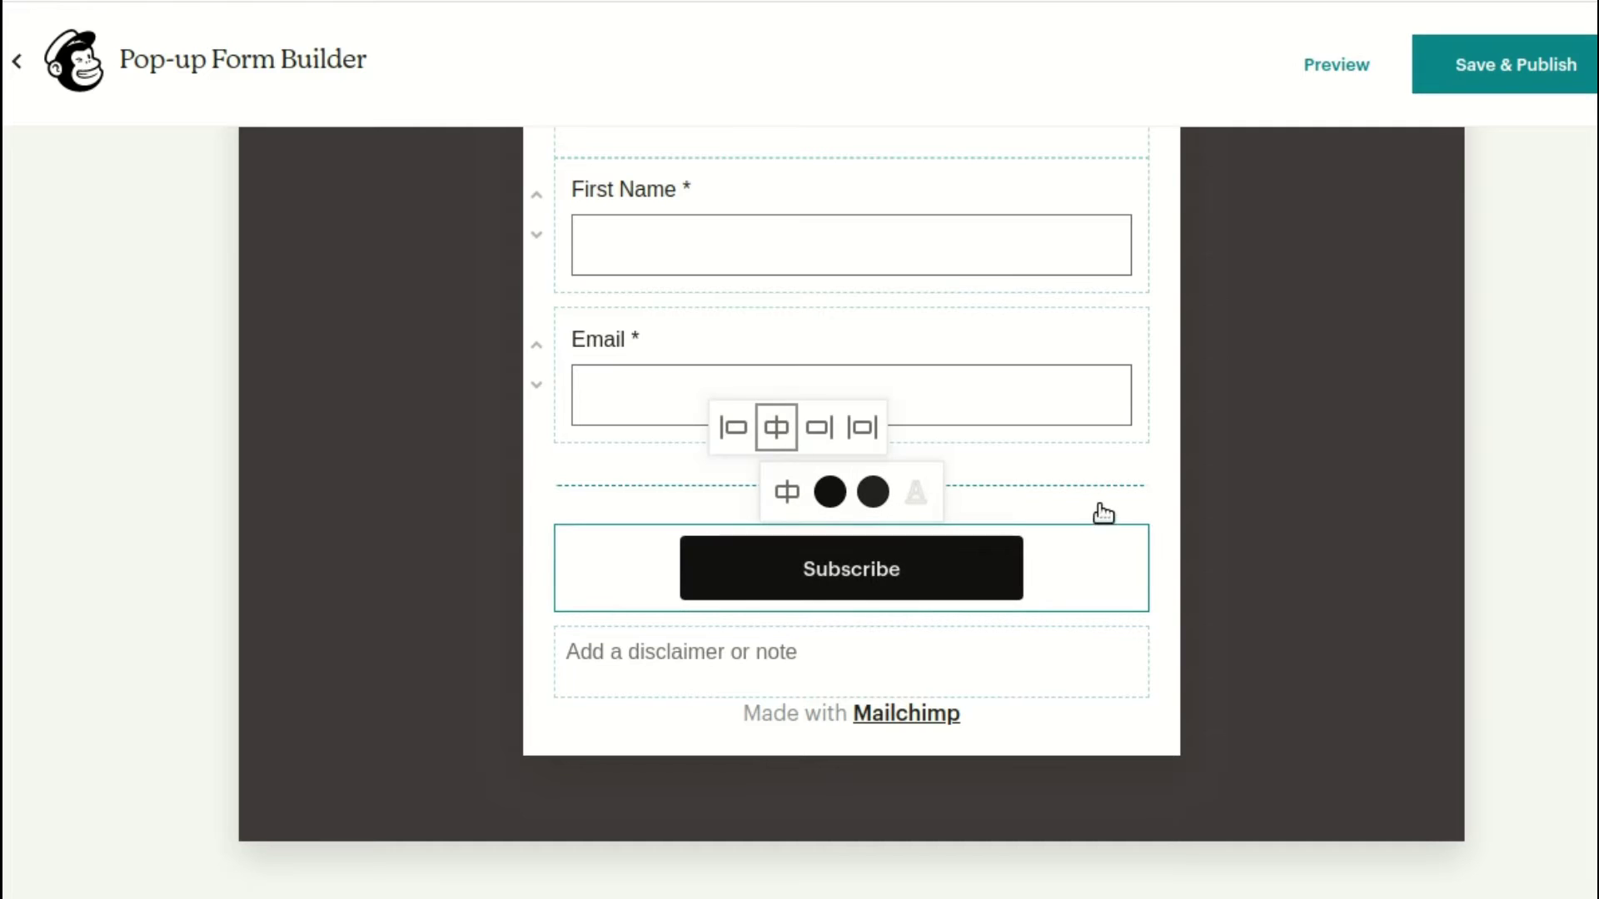
pyautogui.click(1469, 64)
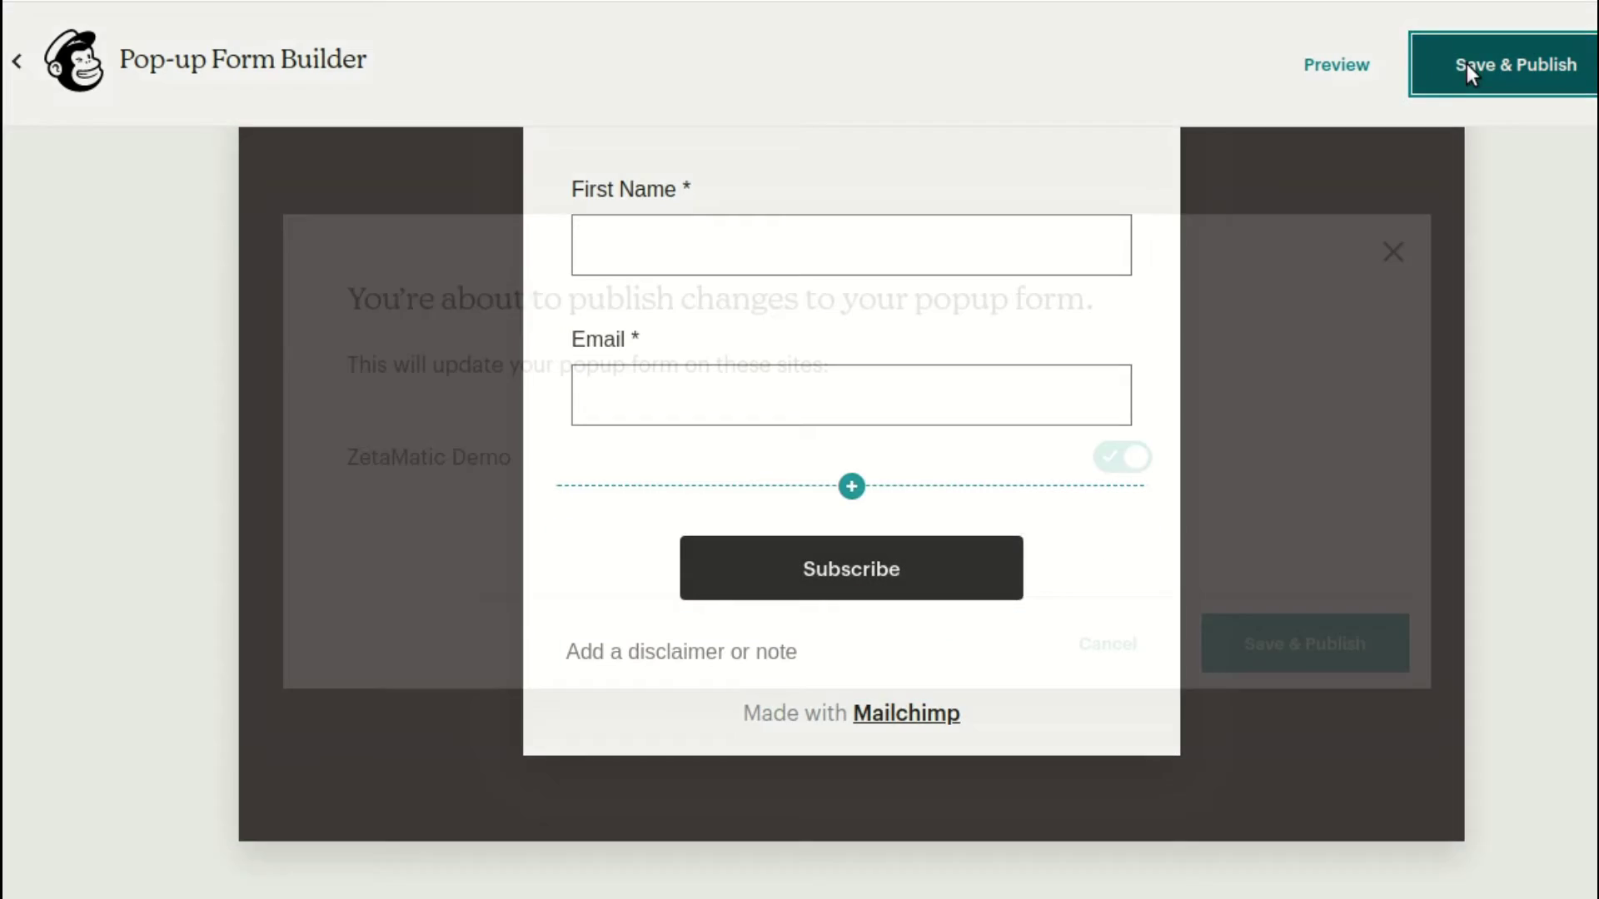
pyautogui.click(1267, 634)
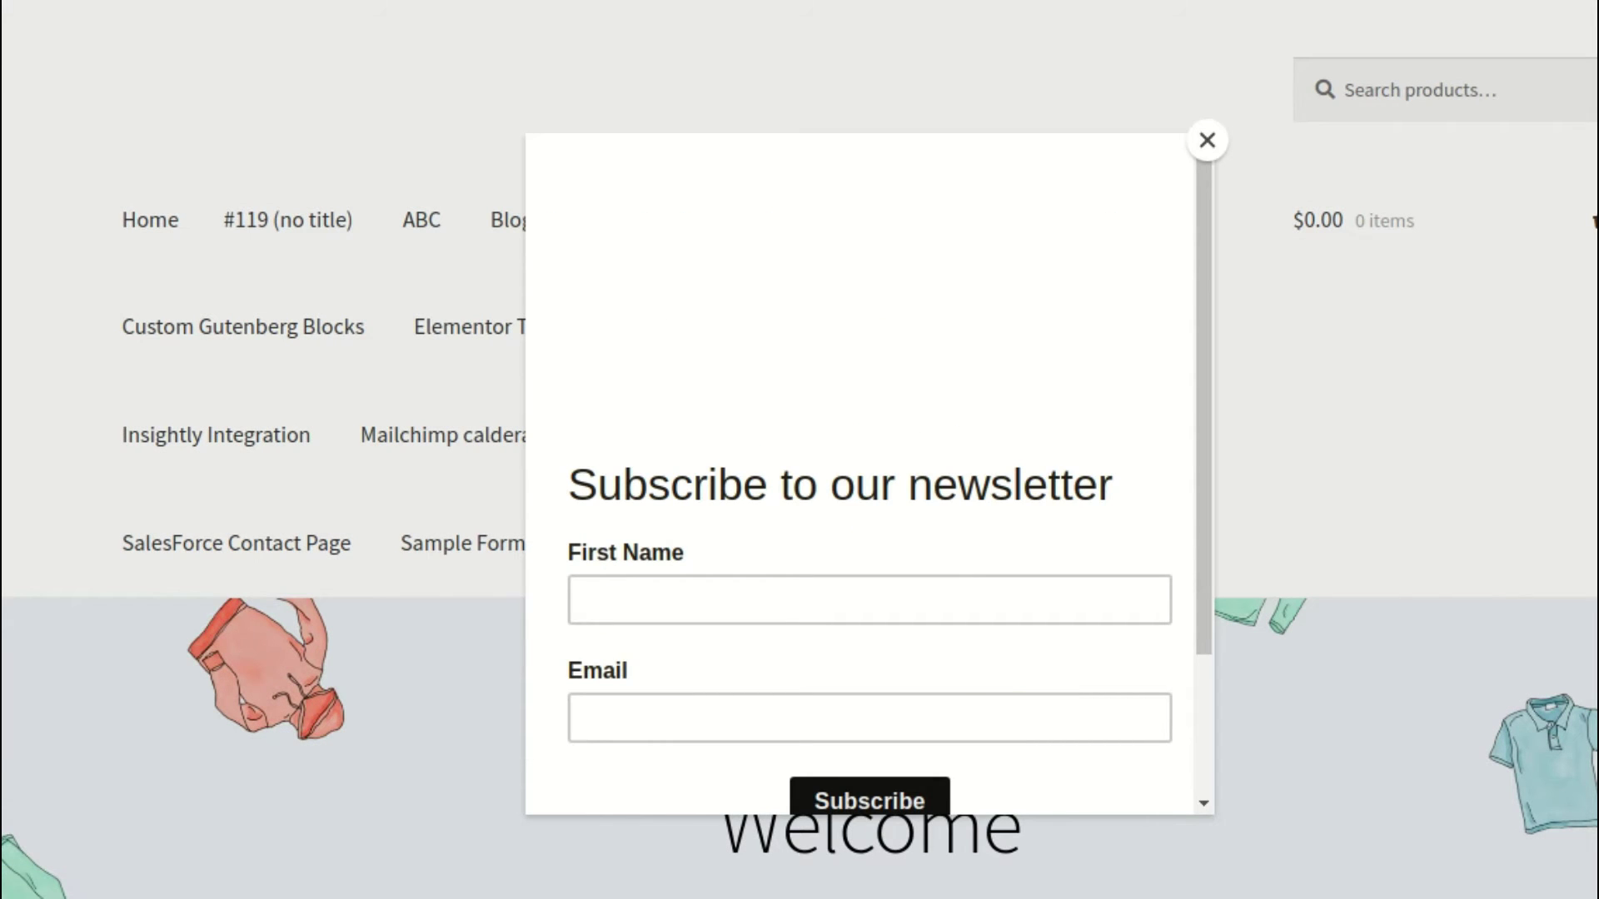
# Subscribe through the store pop-up with the pasted temporary e-mail, then switch to the Tempail inbox
pyautogui.click(885, 706)
pyautogui.hotkey('ctrl', 'v')
pyautogui.click(1024, 592)
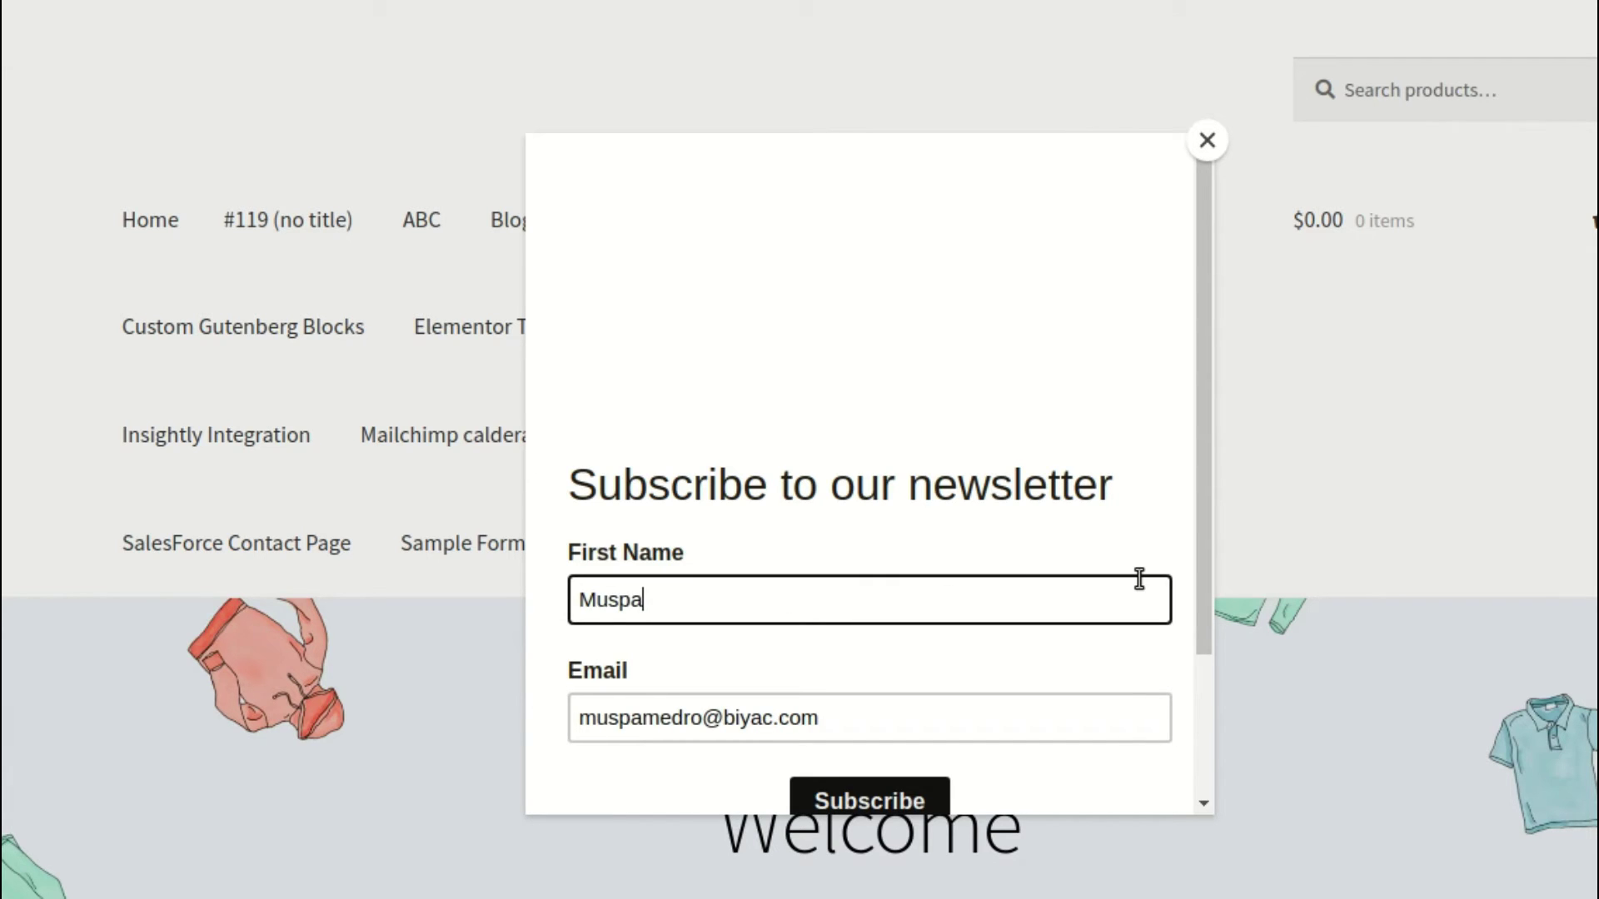
pyautogui.scroll(-2, 849, 683)
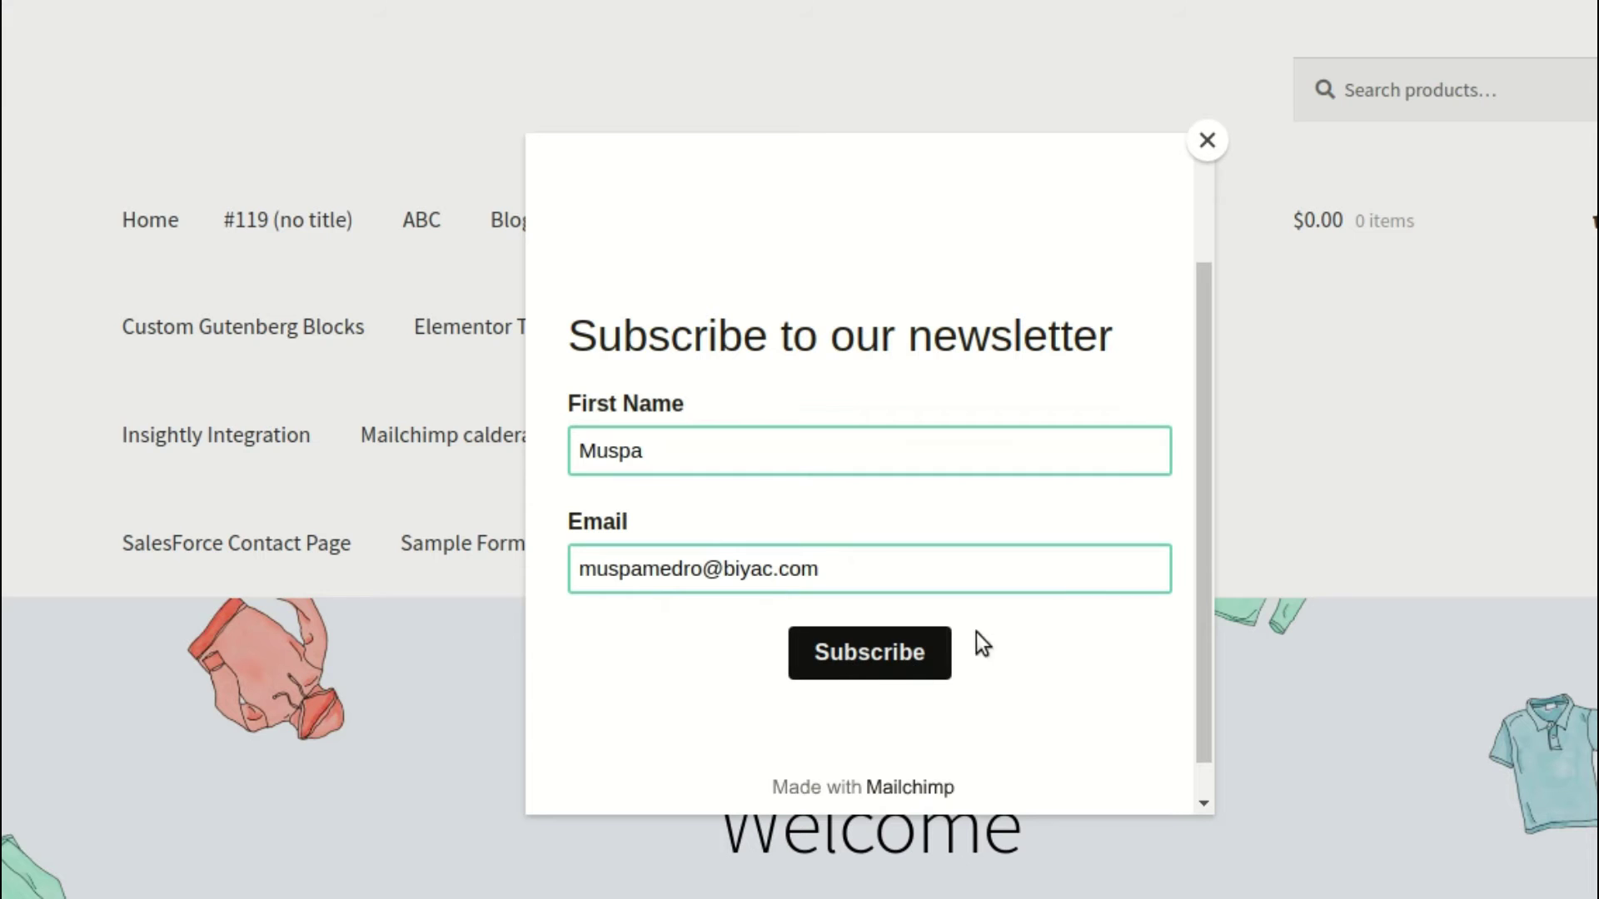
pyautogui.press('Return')
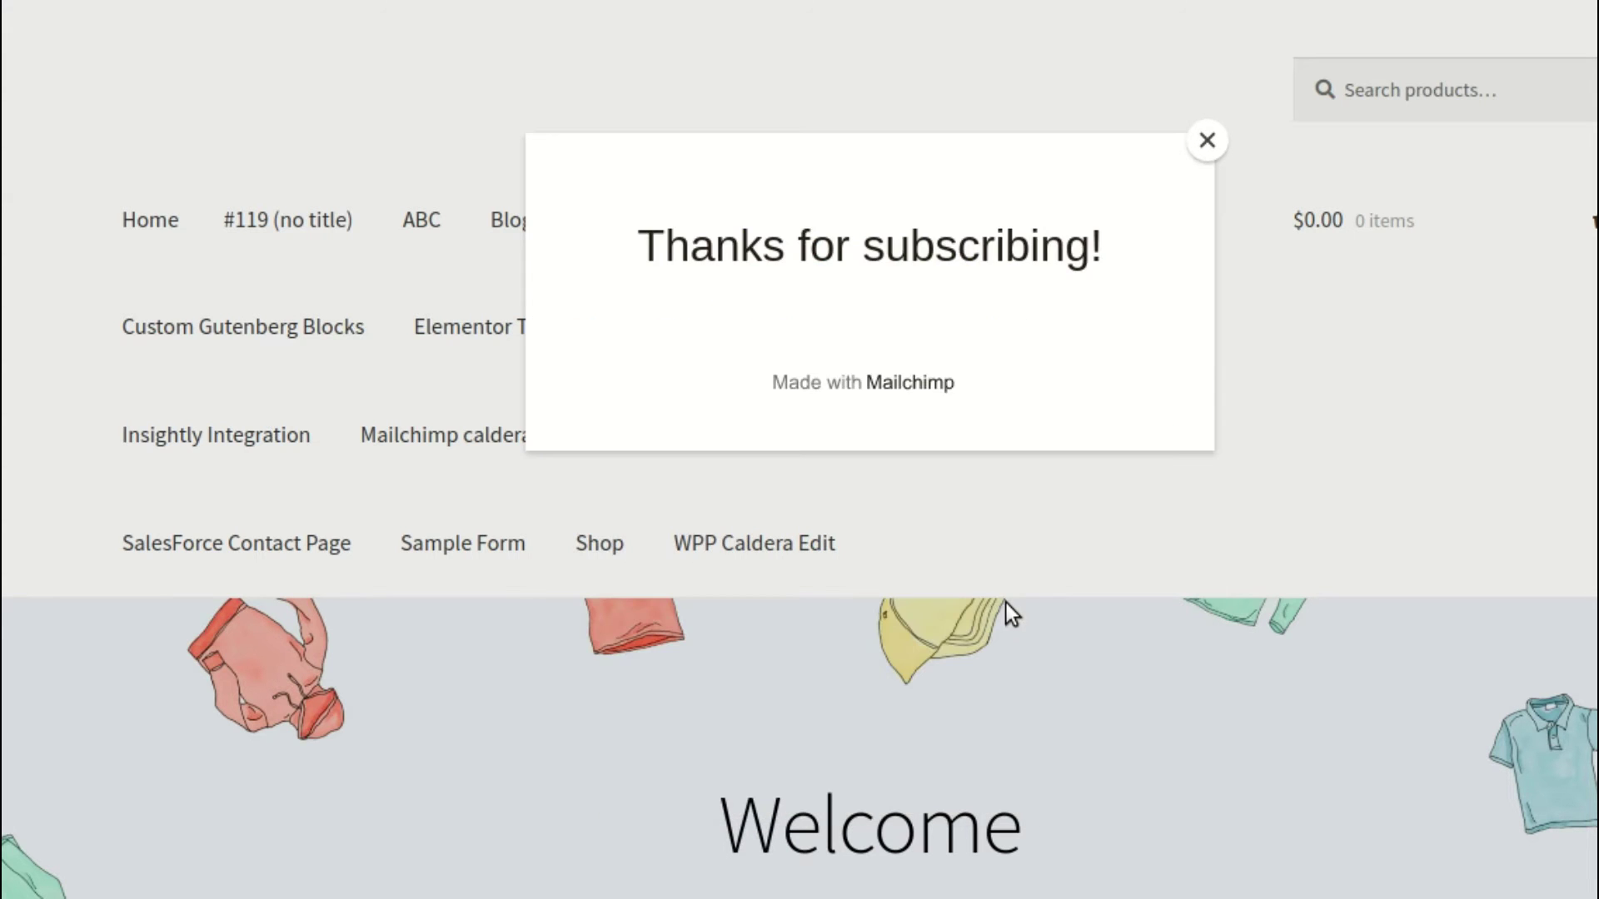
pyautogui.hotkey('ctrl', 'Tab')
pyautogui.scroll(-2, 1039, 379)
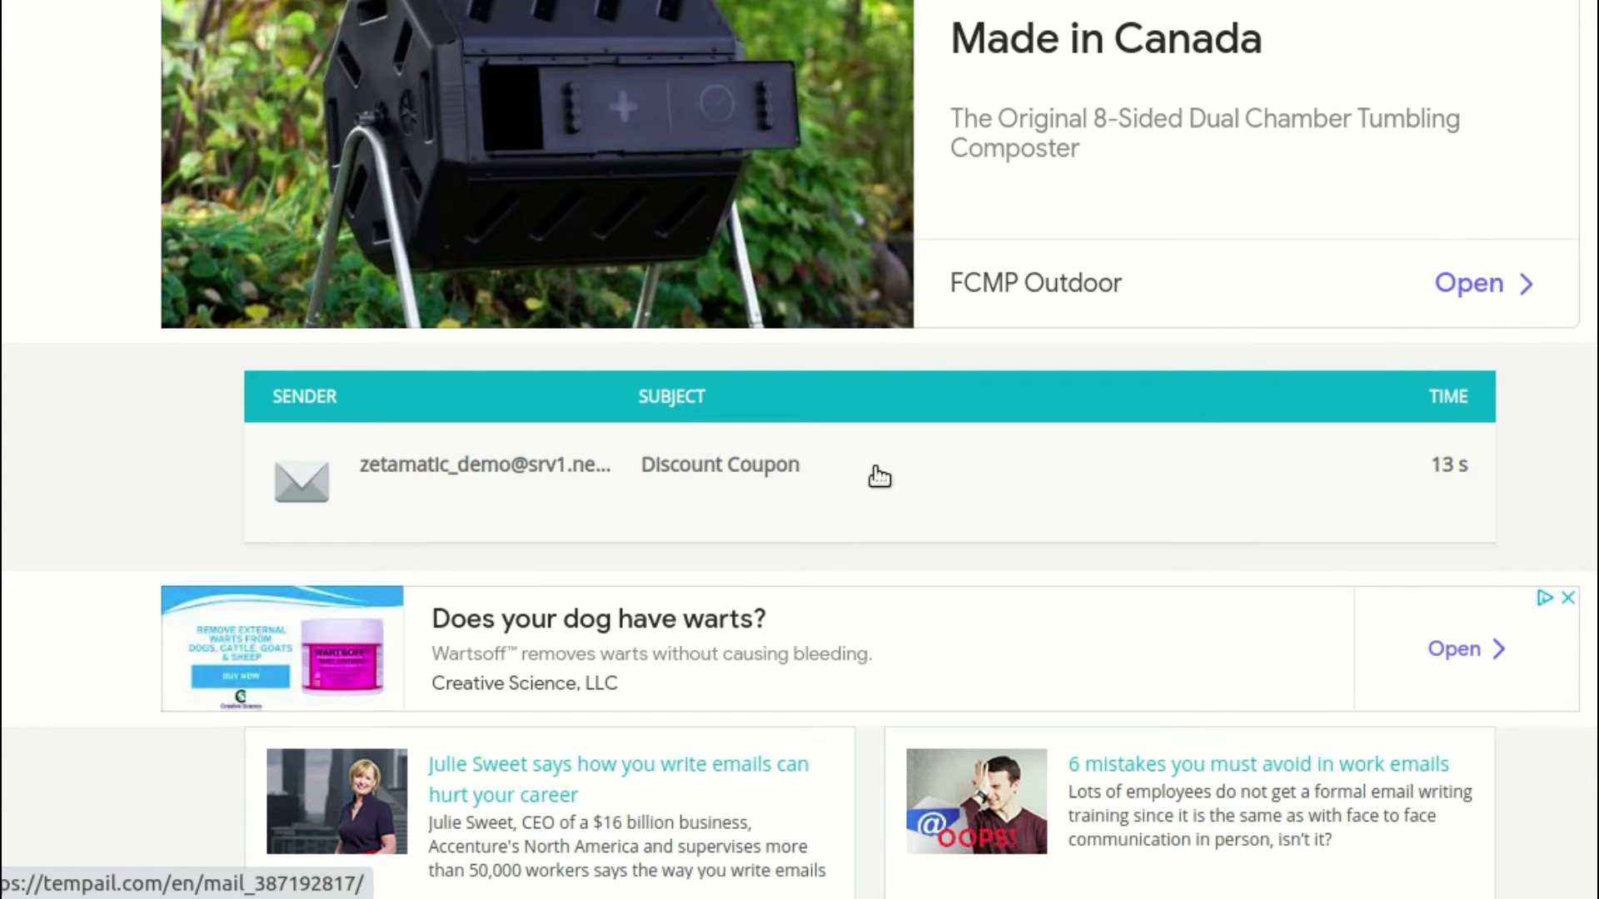
pyautogui.click(806, 473)
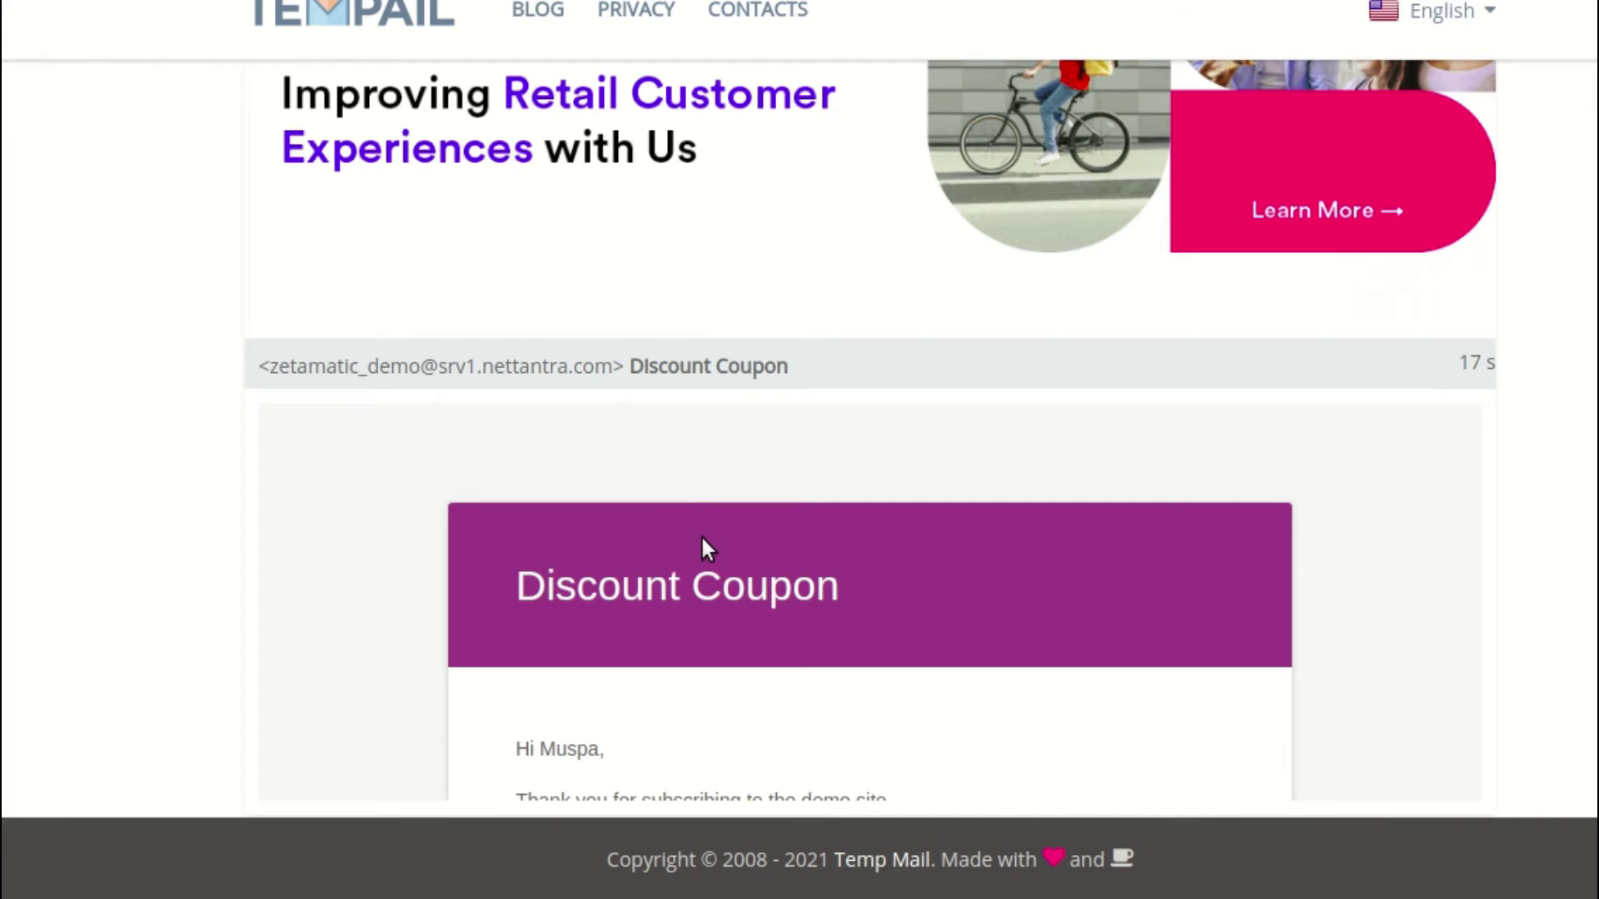
pyautogui.scroll(-5, 666, 499)
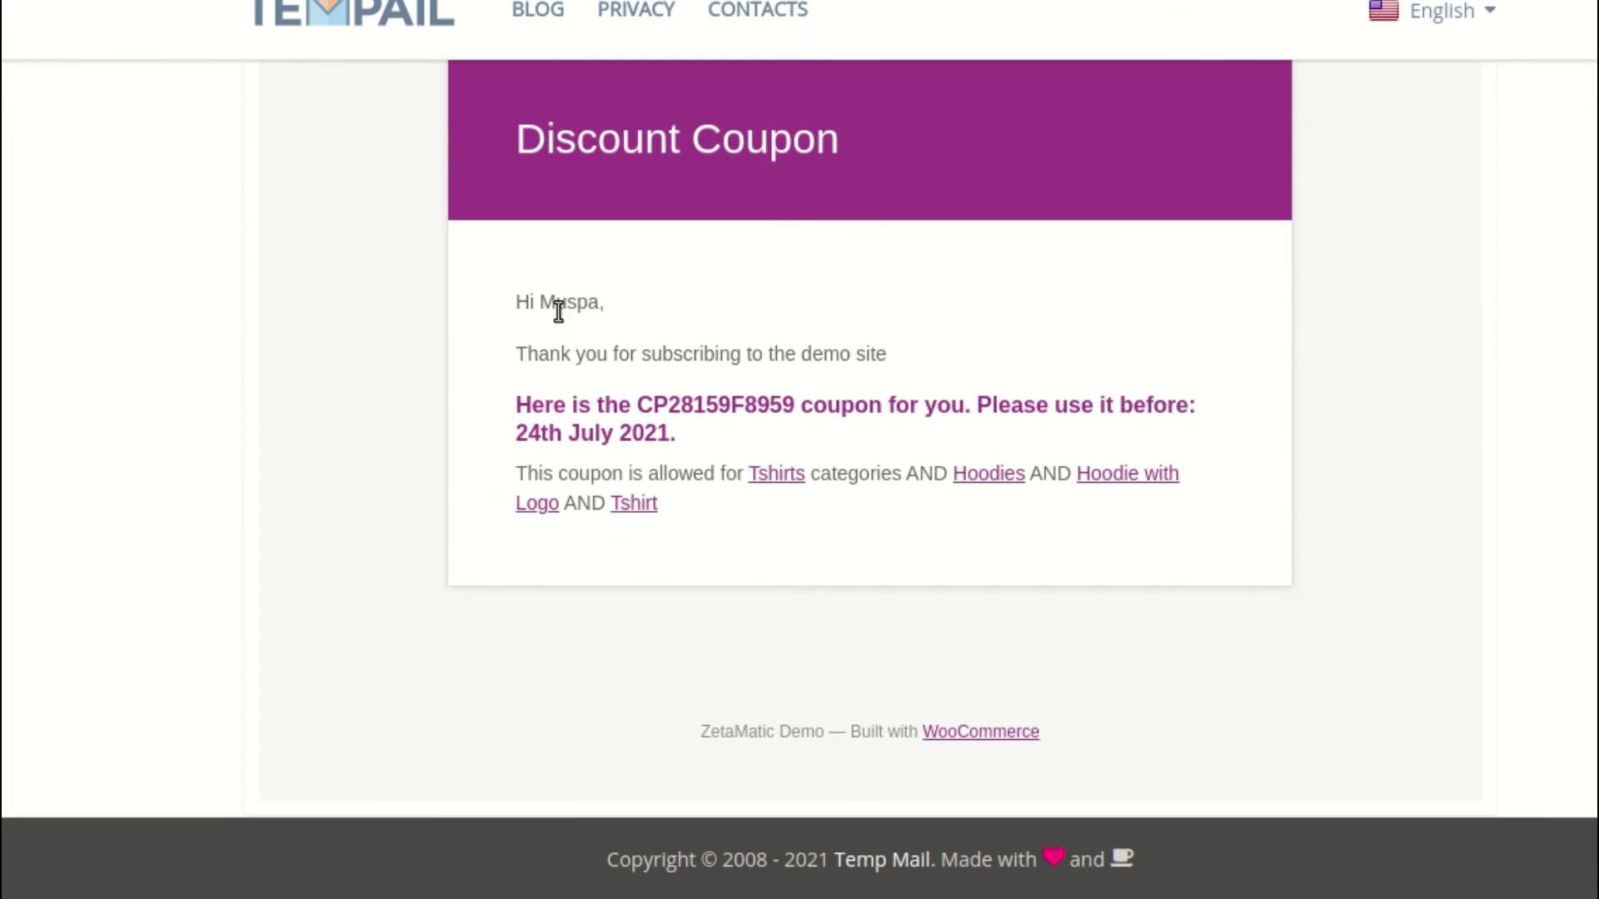
pyautogui.click(642, 381)
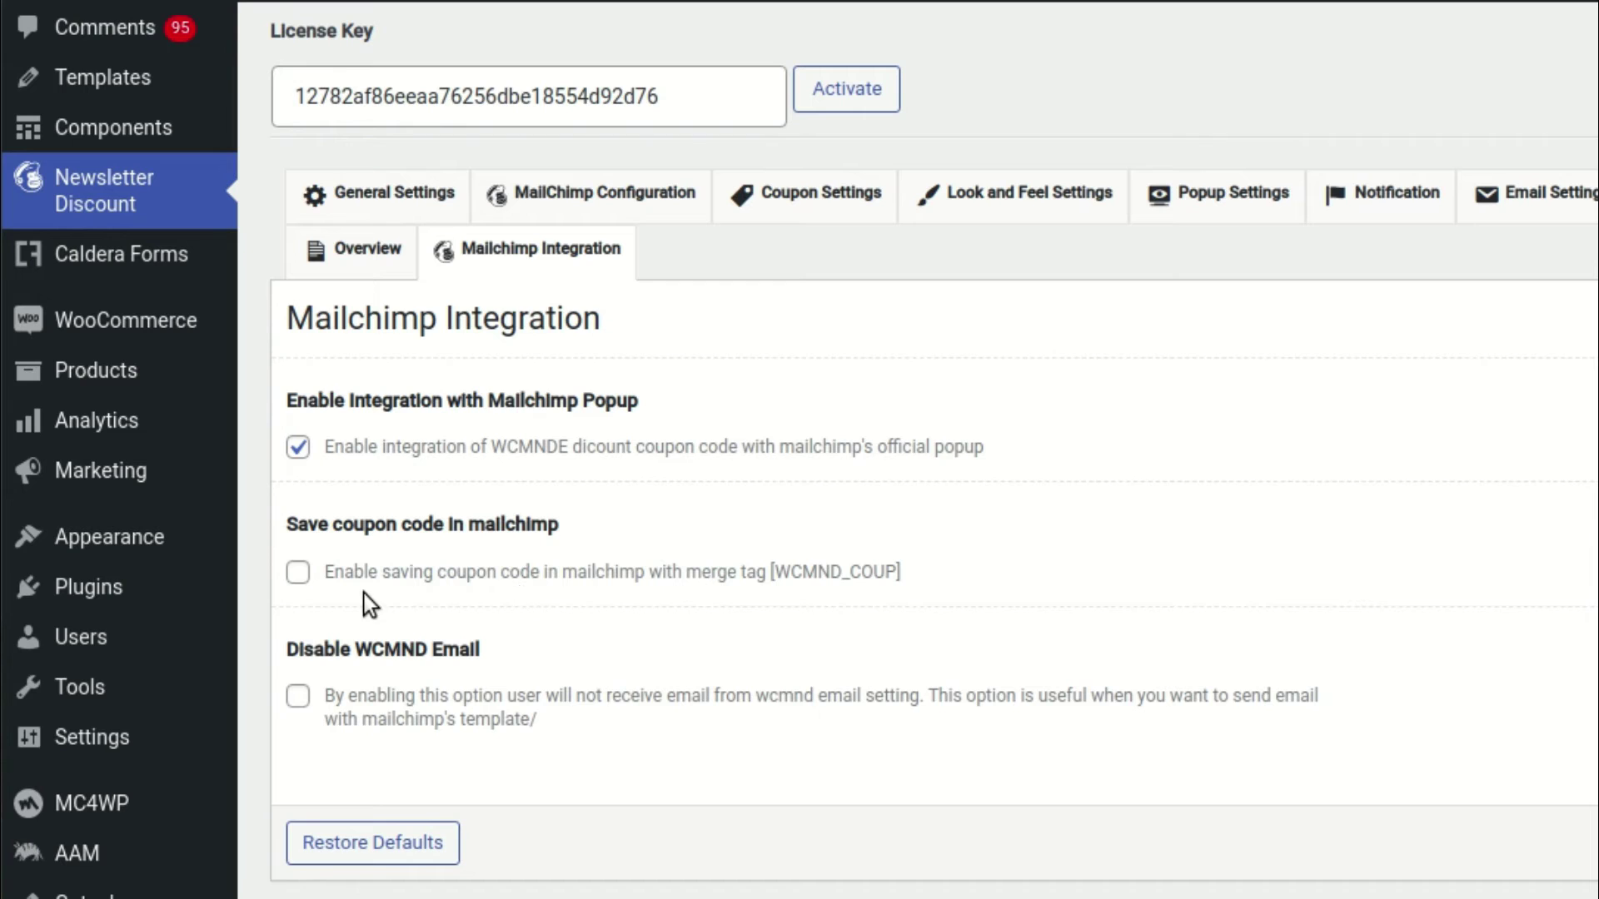
# Tick 'Save coupon code in mailchimp' with merge tag [WCMND_COUP] and save the options
pyautogui.click(297, 575)
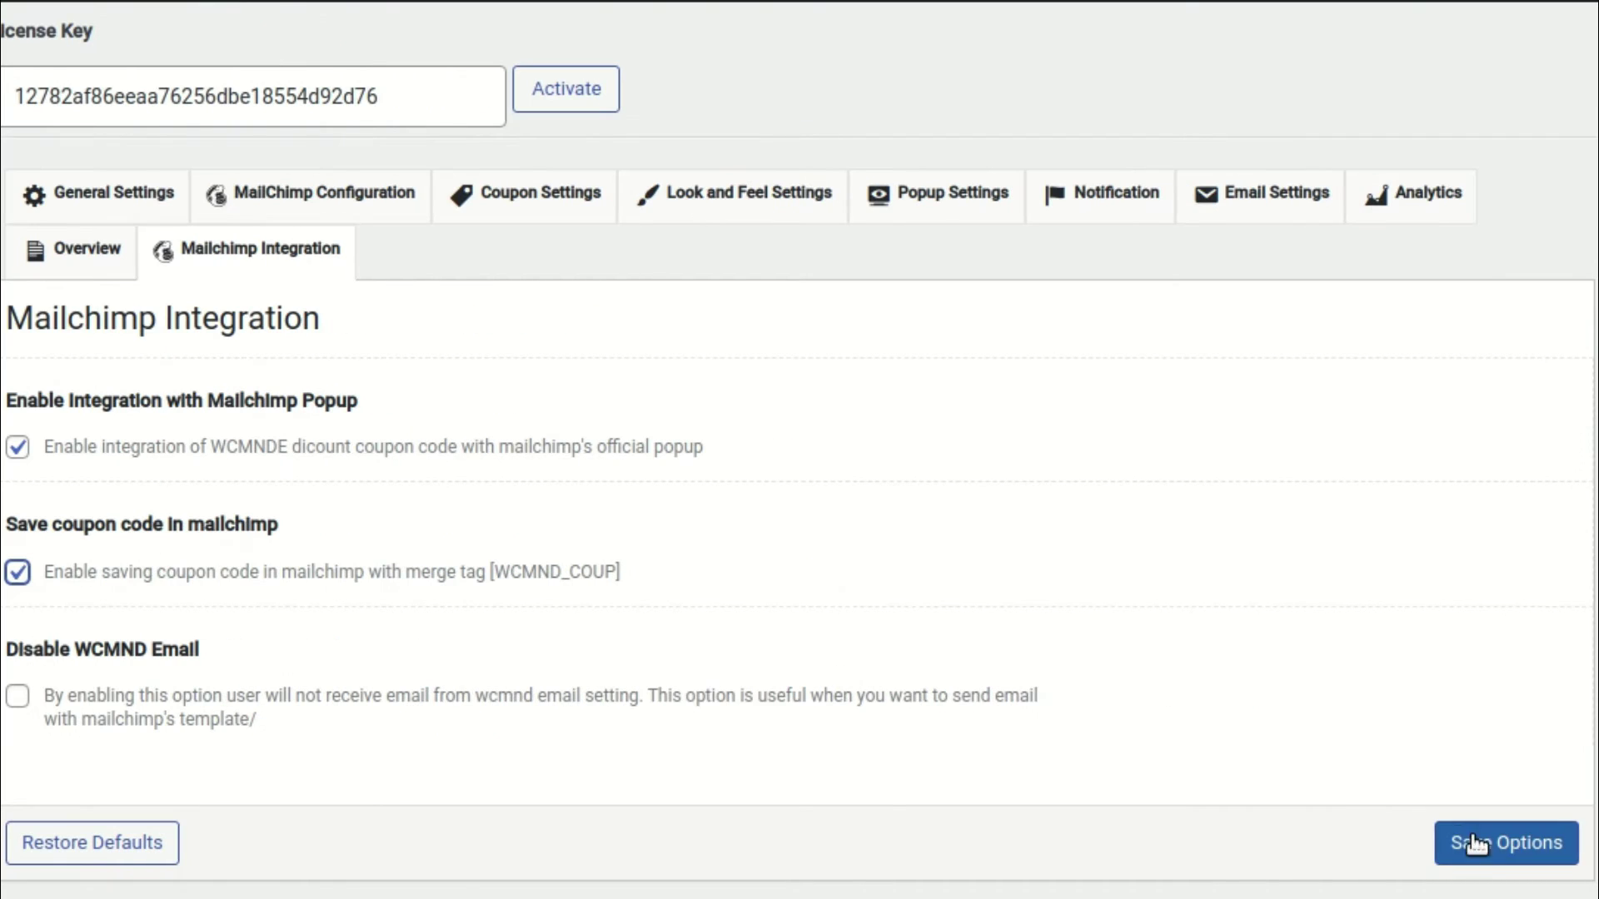
pyautogui.click(1474, 843)
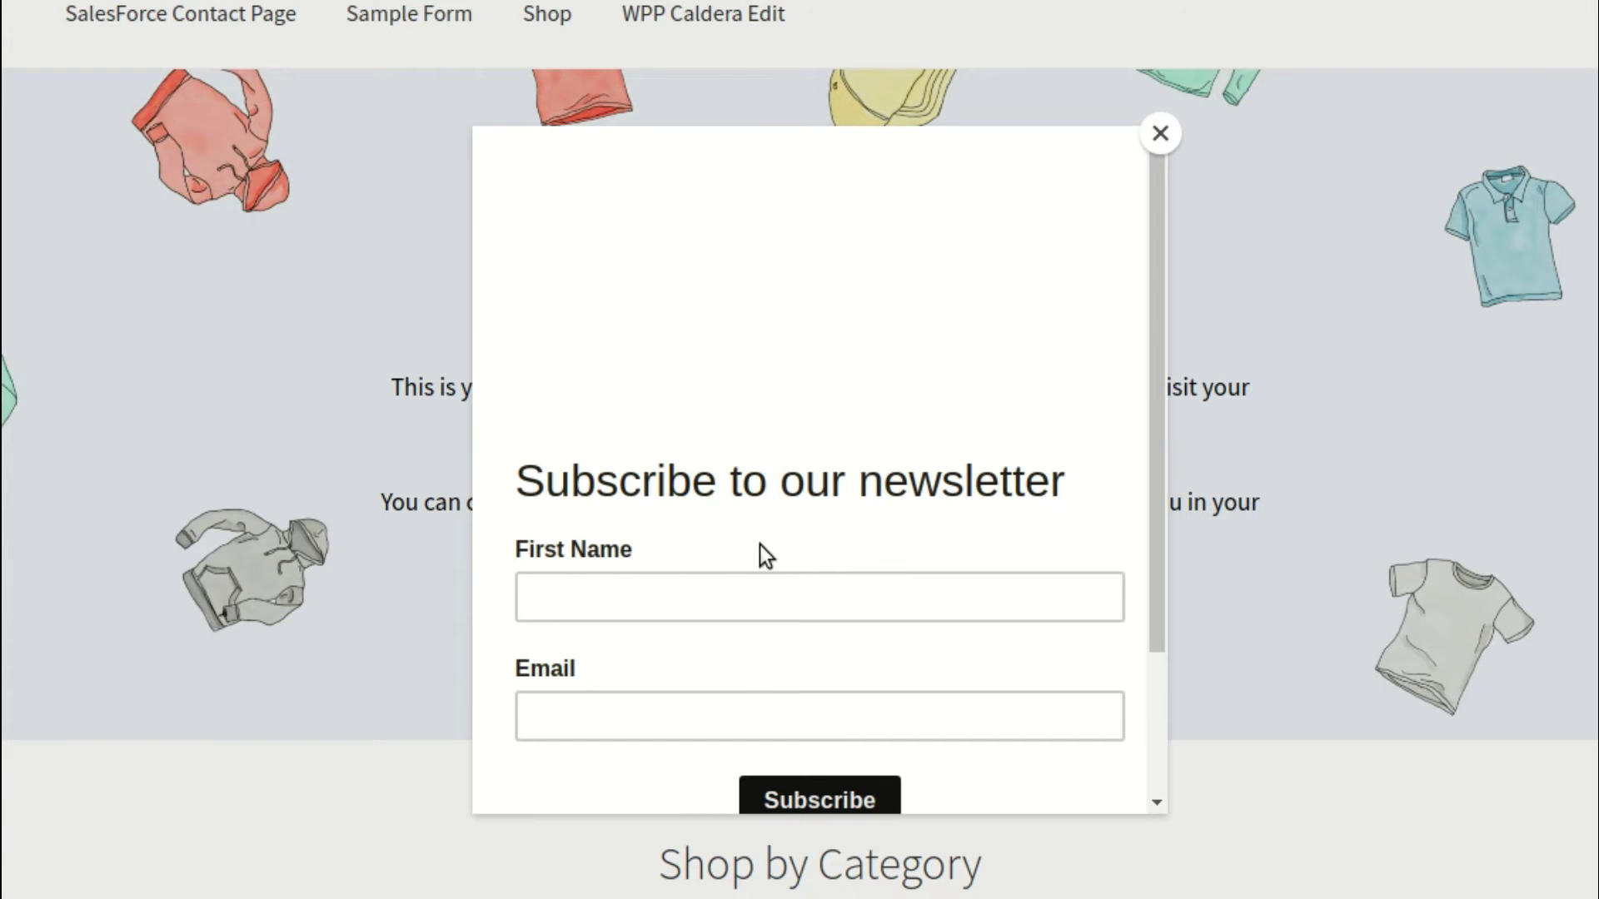
# Sign up a second subscriber in the store pop-up using the pasted test e-mail address
pyautogui.click(721, 707)
pyautogui.hotkey('ctrl', 'v')
pyautogui.click(786, 587)
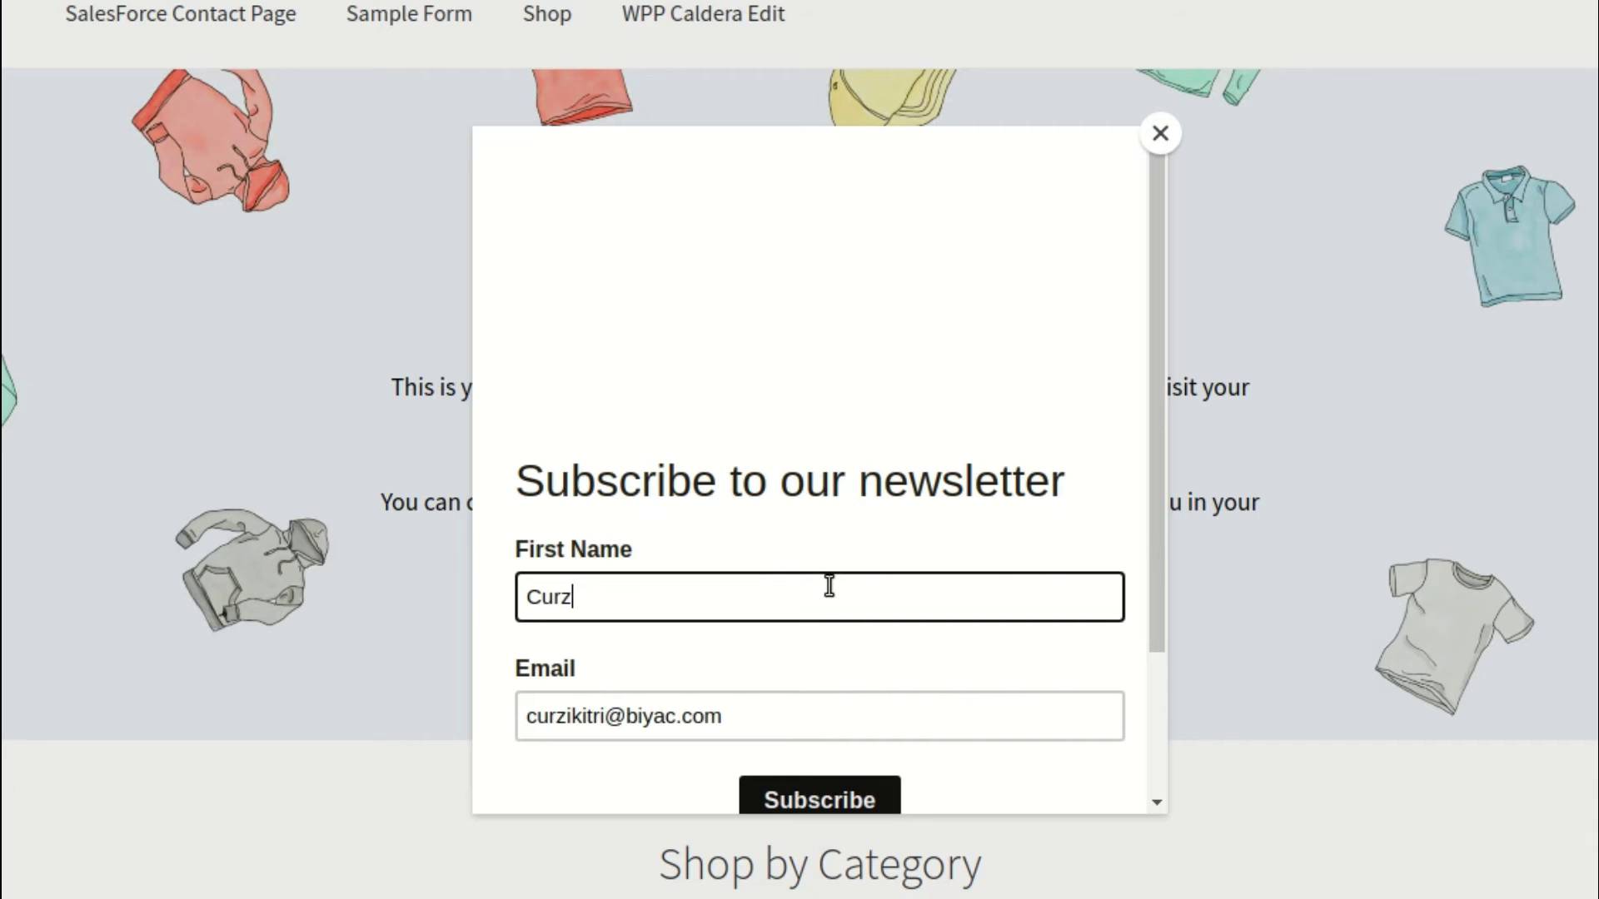
pyautogui.scroll(-1, 829, 585)
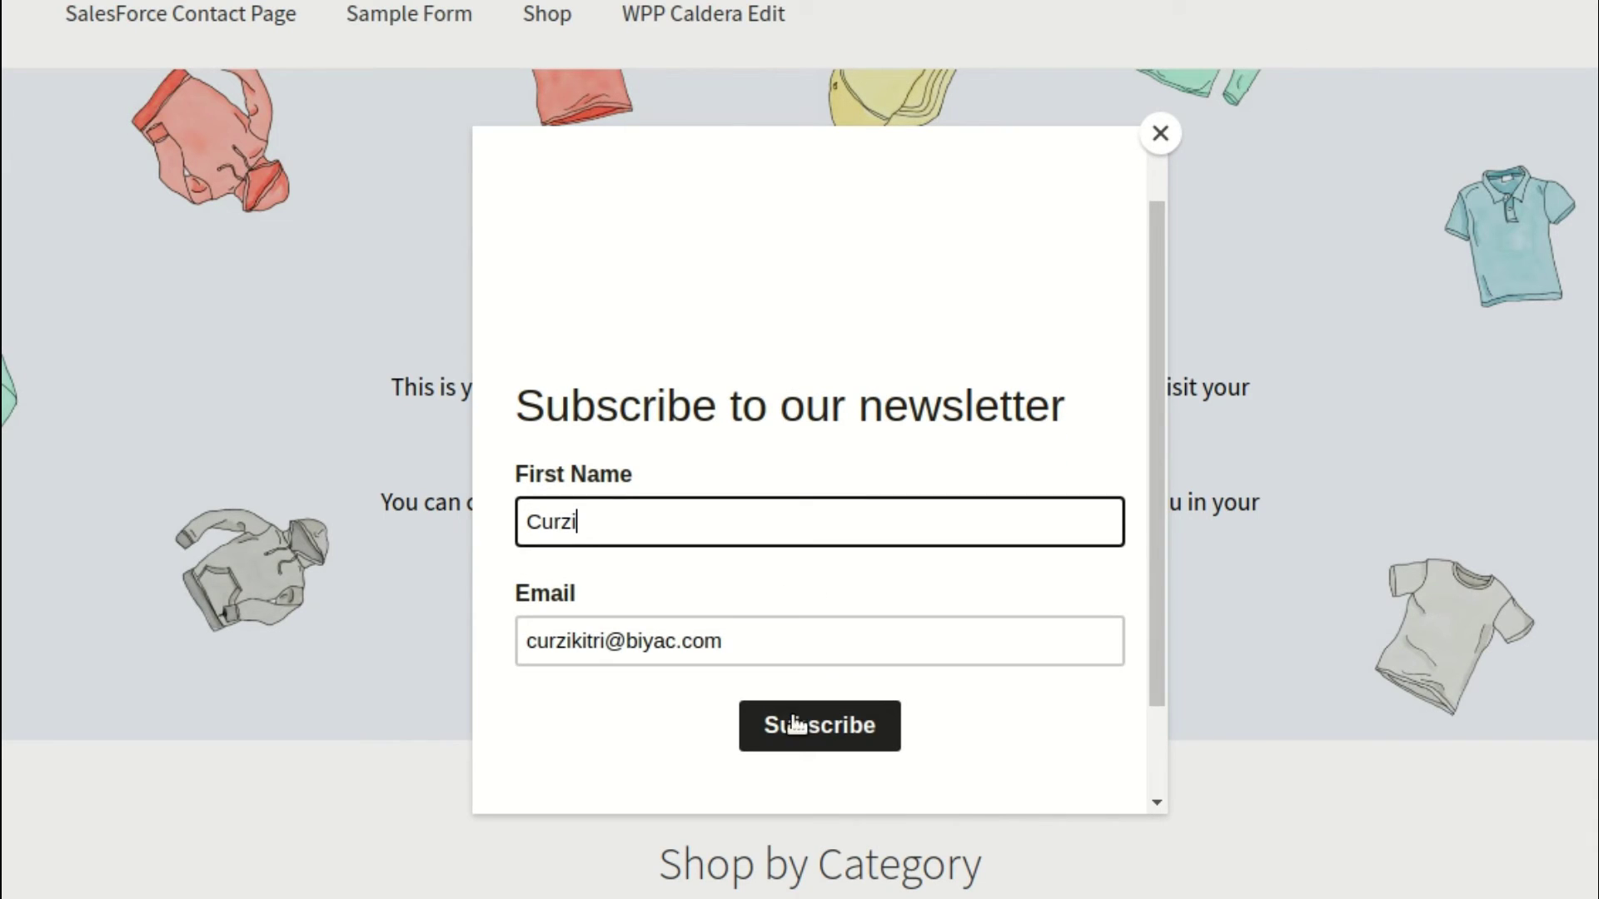
pyautogui.press('Tab')
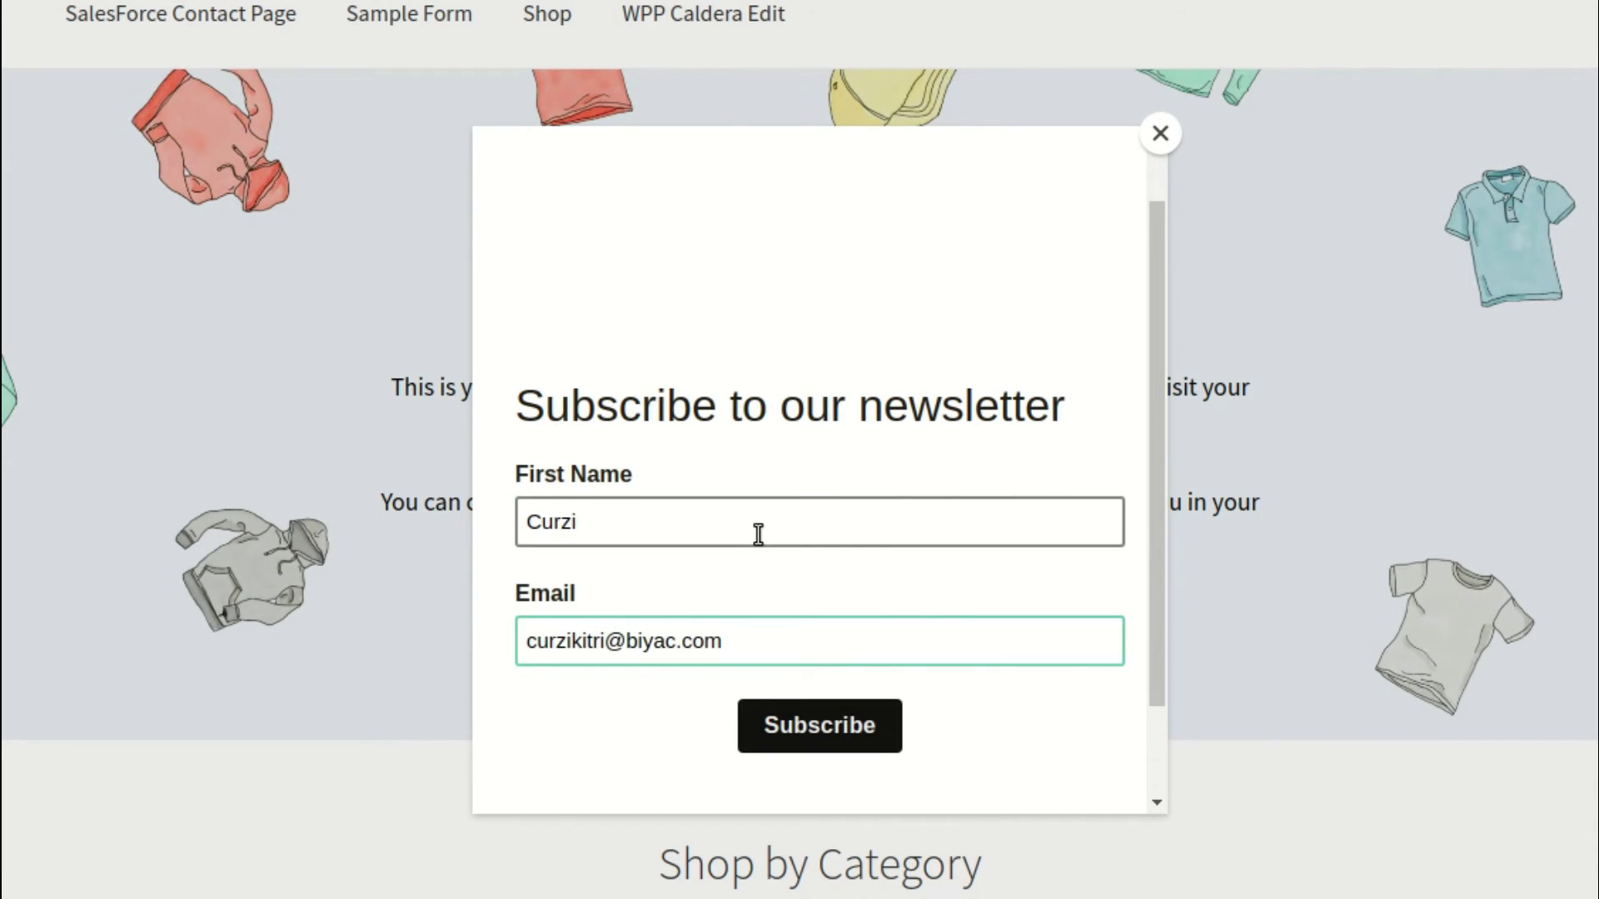
pyautogui.press('Return')
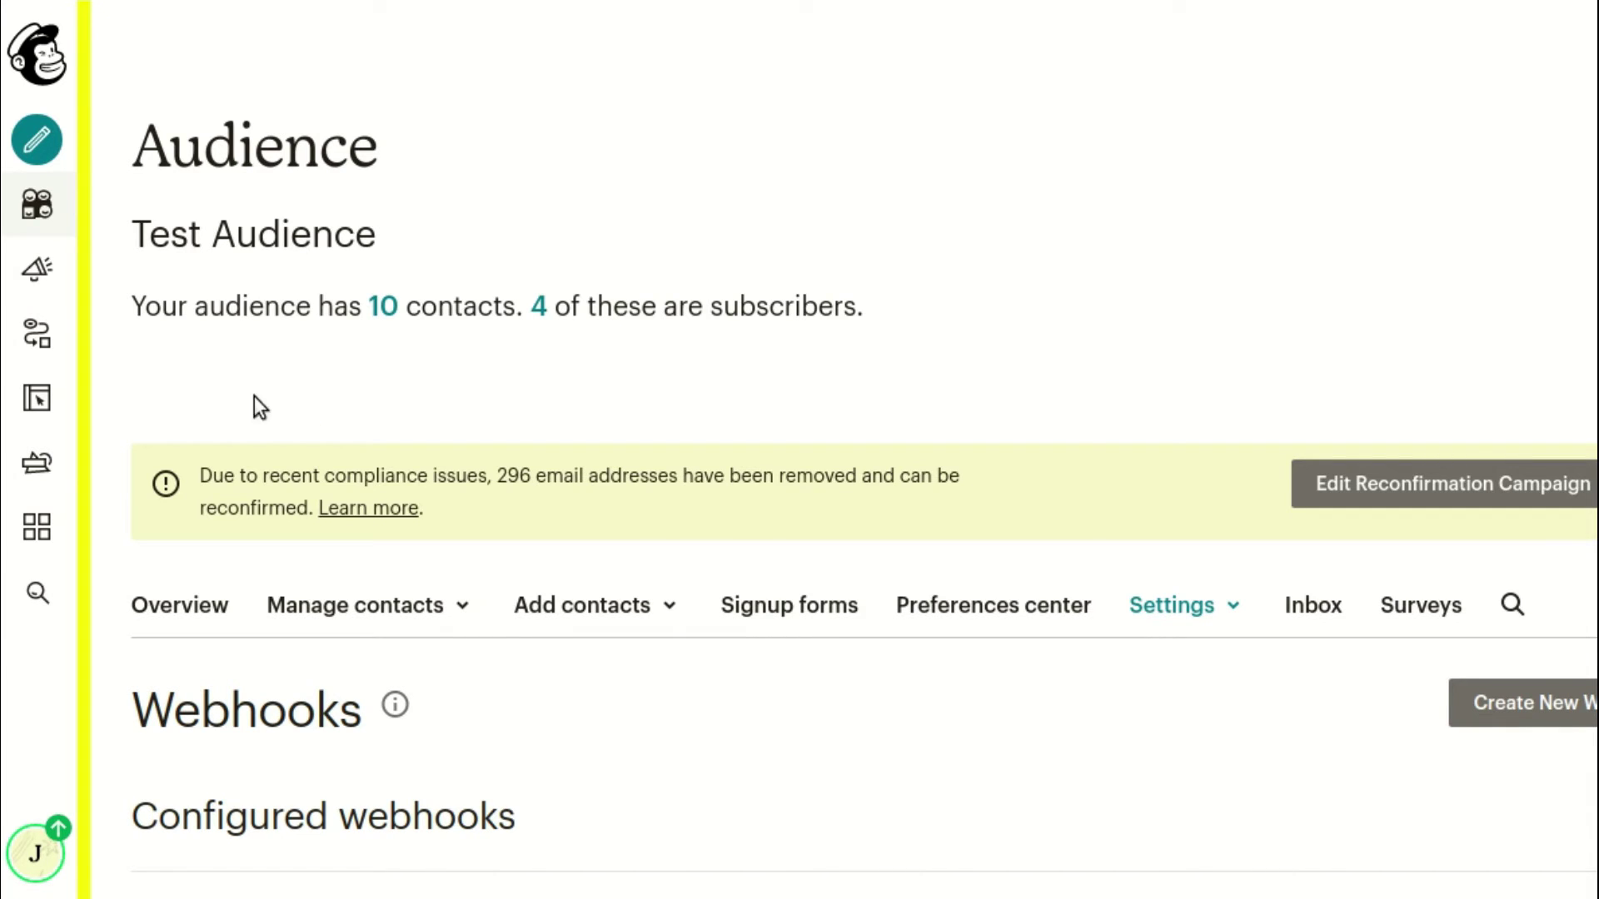
# Reload the Mailchimp audience page and list all contacts
pyautogui.rightClick(573, 82)
pyautogui.click(642, 177)
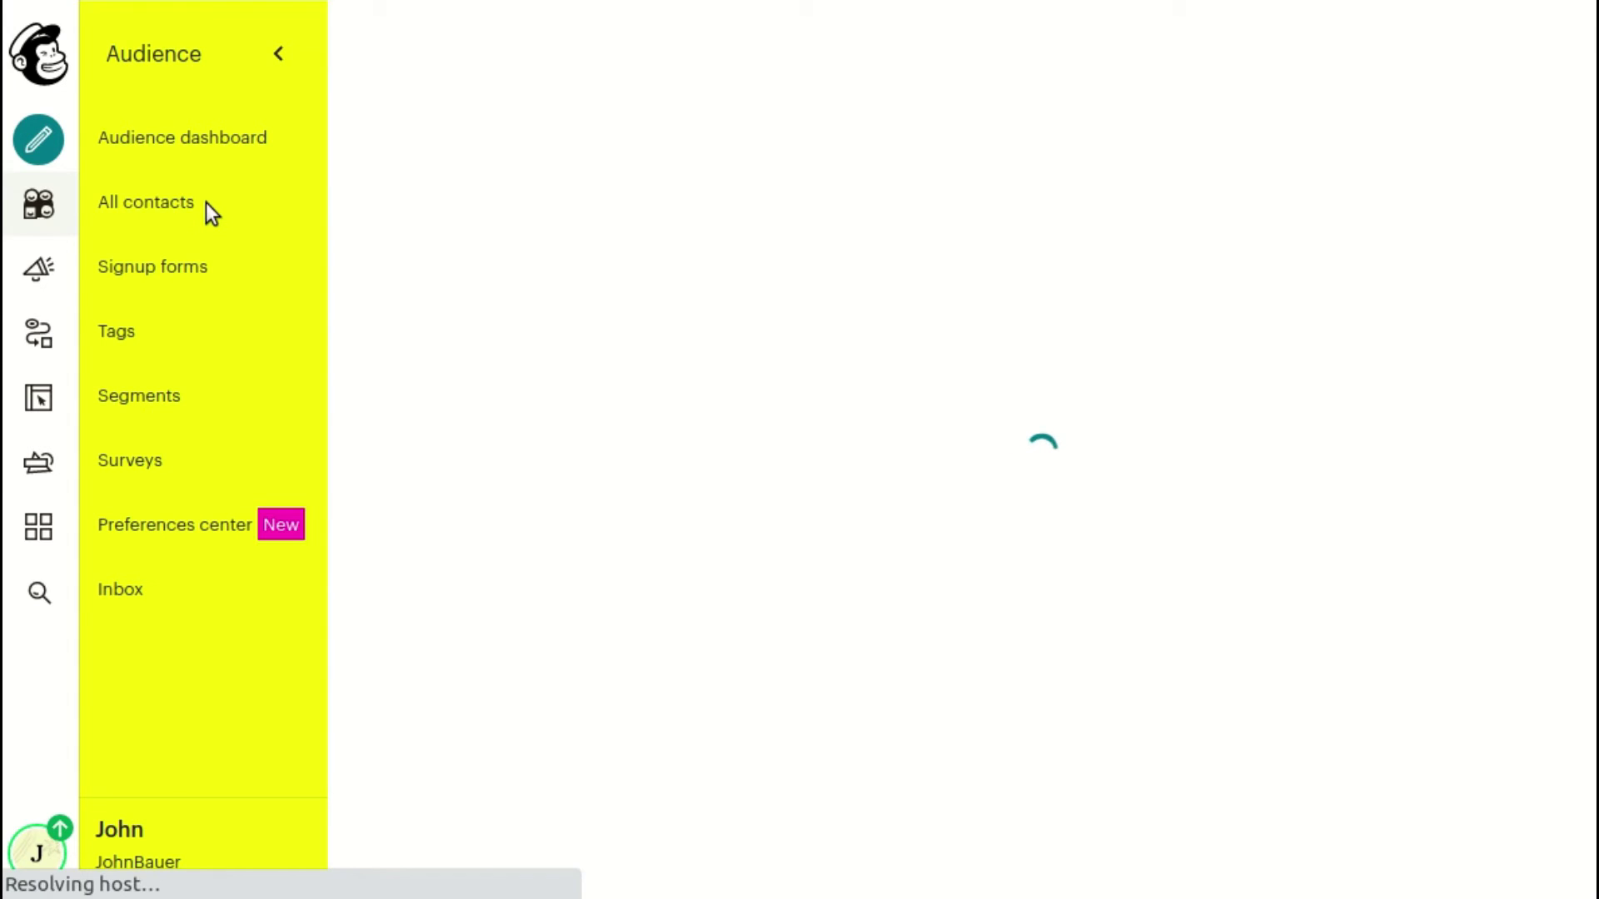
pyautogui.click(188, 212)
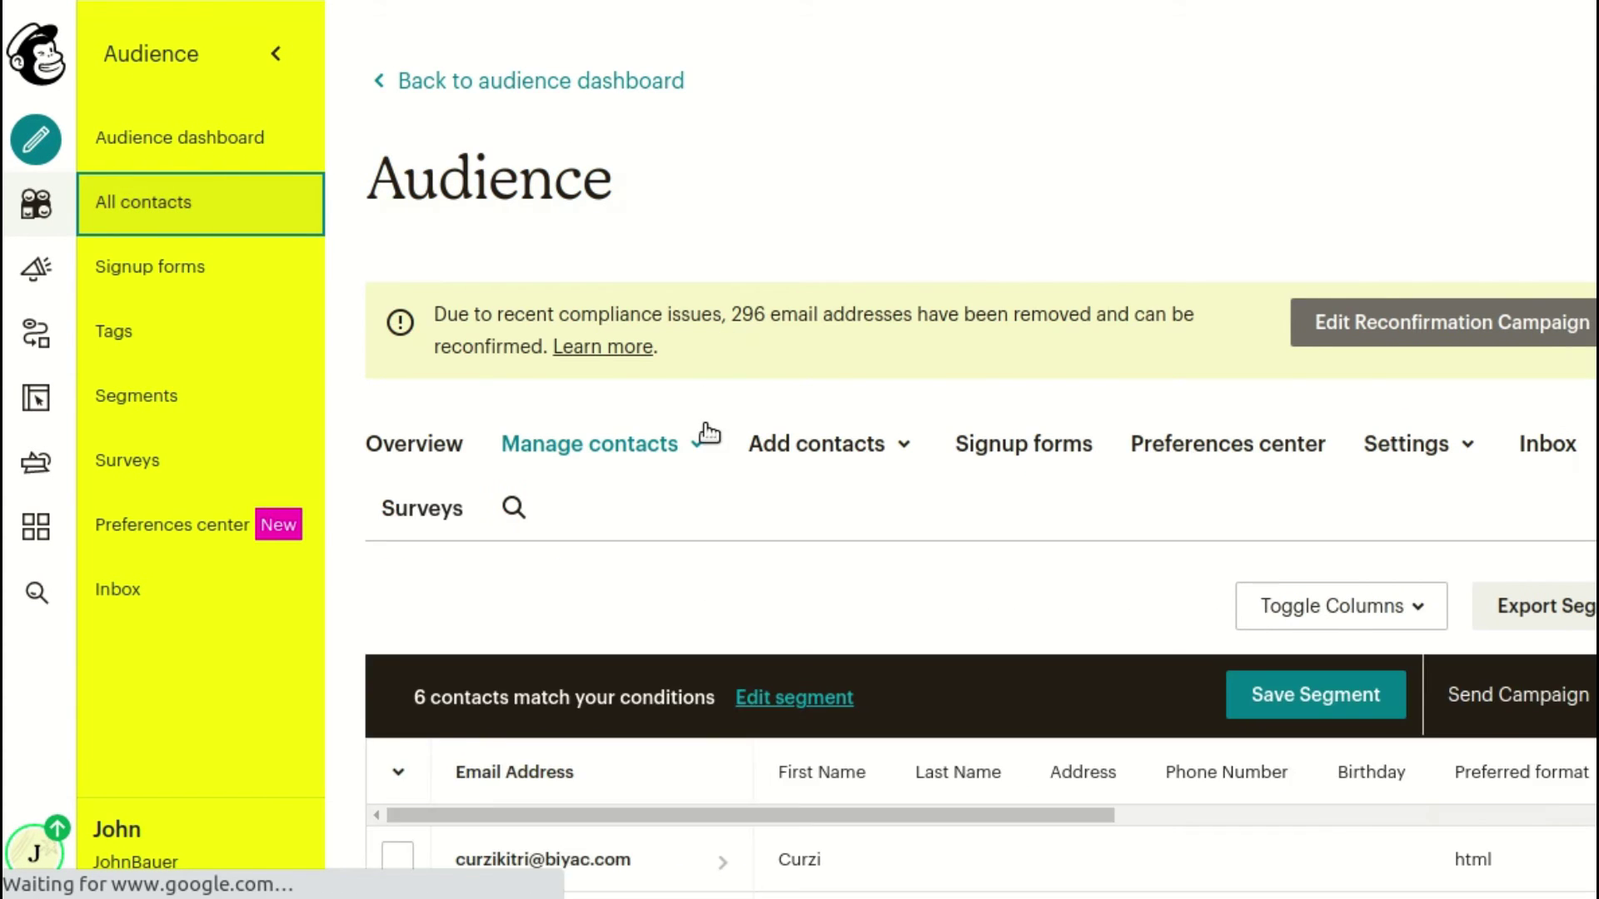
pyautogui.scroll(-3, 646, 456)
pyautogui.scroll(-2, 652, 456)
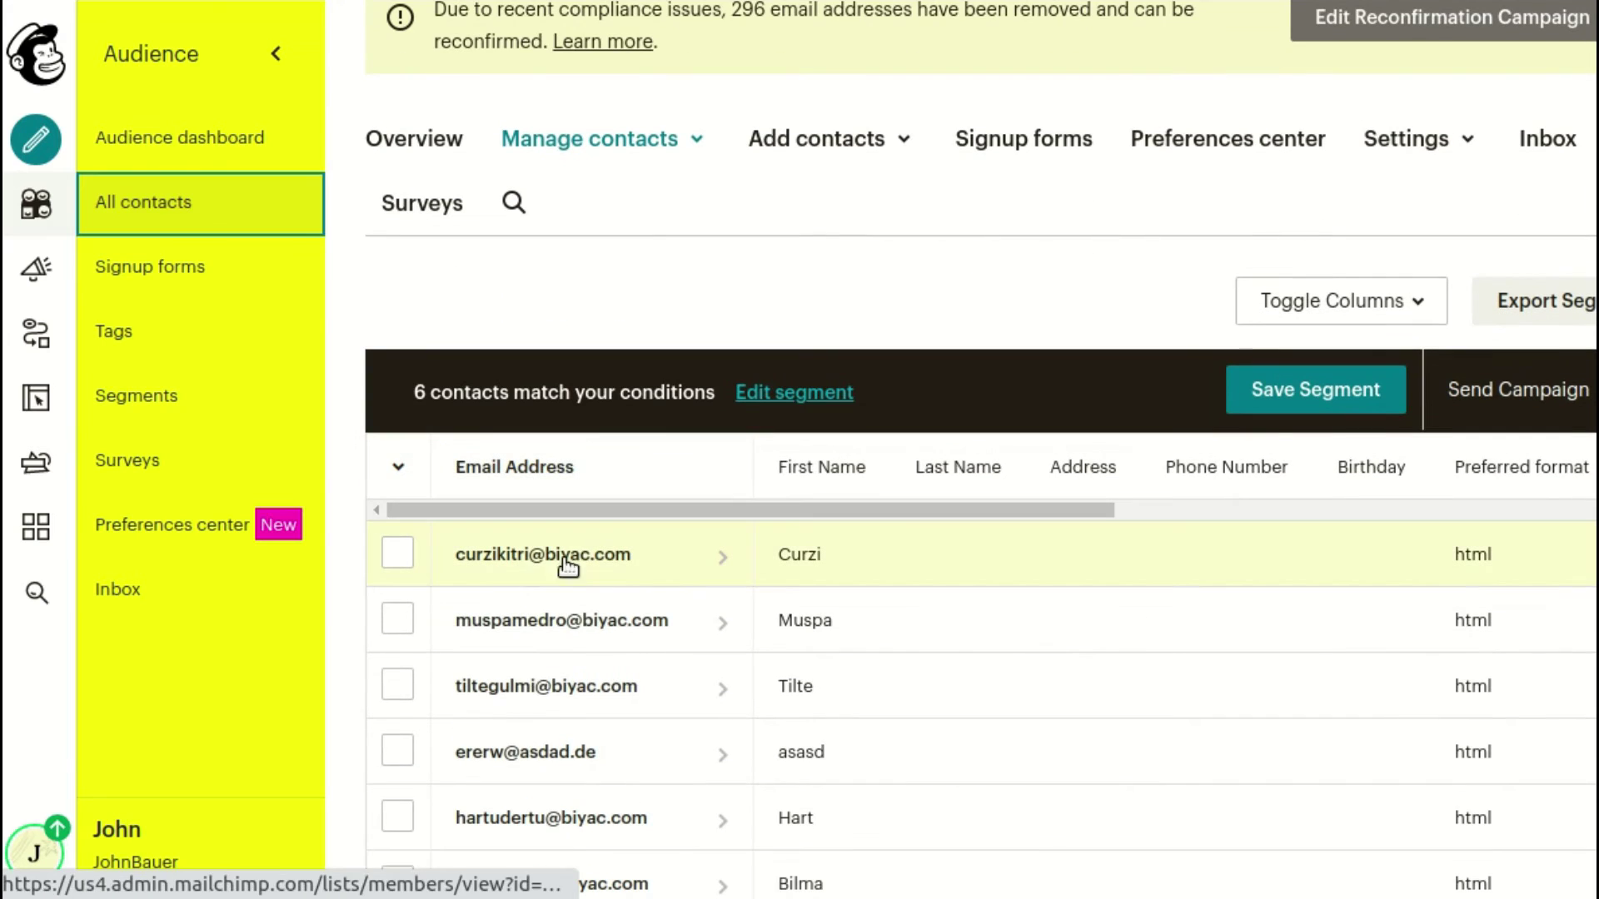
pyautogui.click(681, 560)
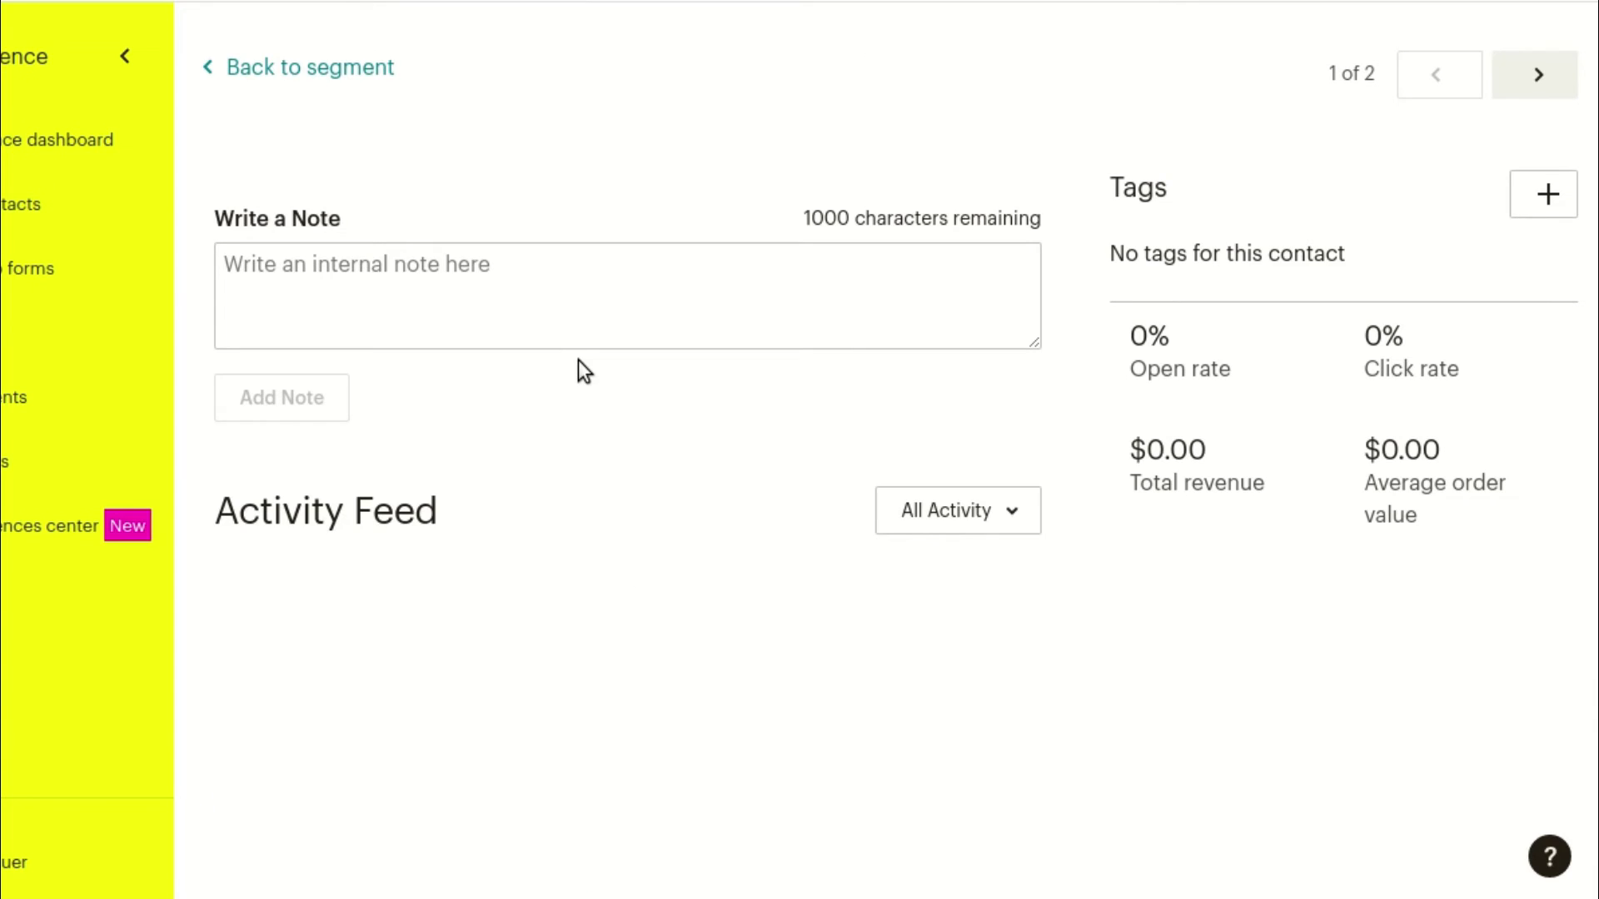
pyautogui.scroll(-5, 580, 361)
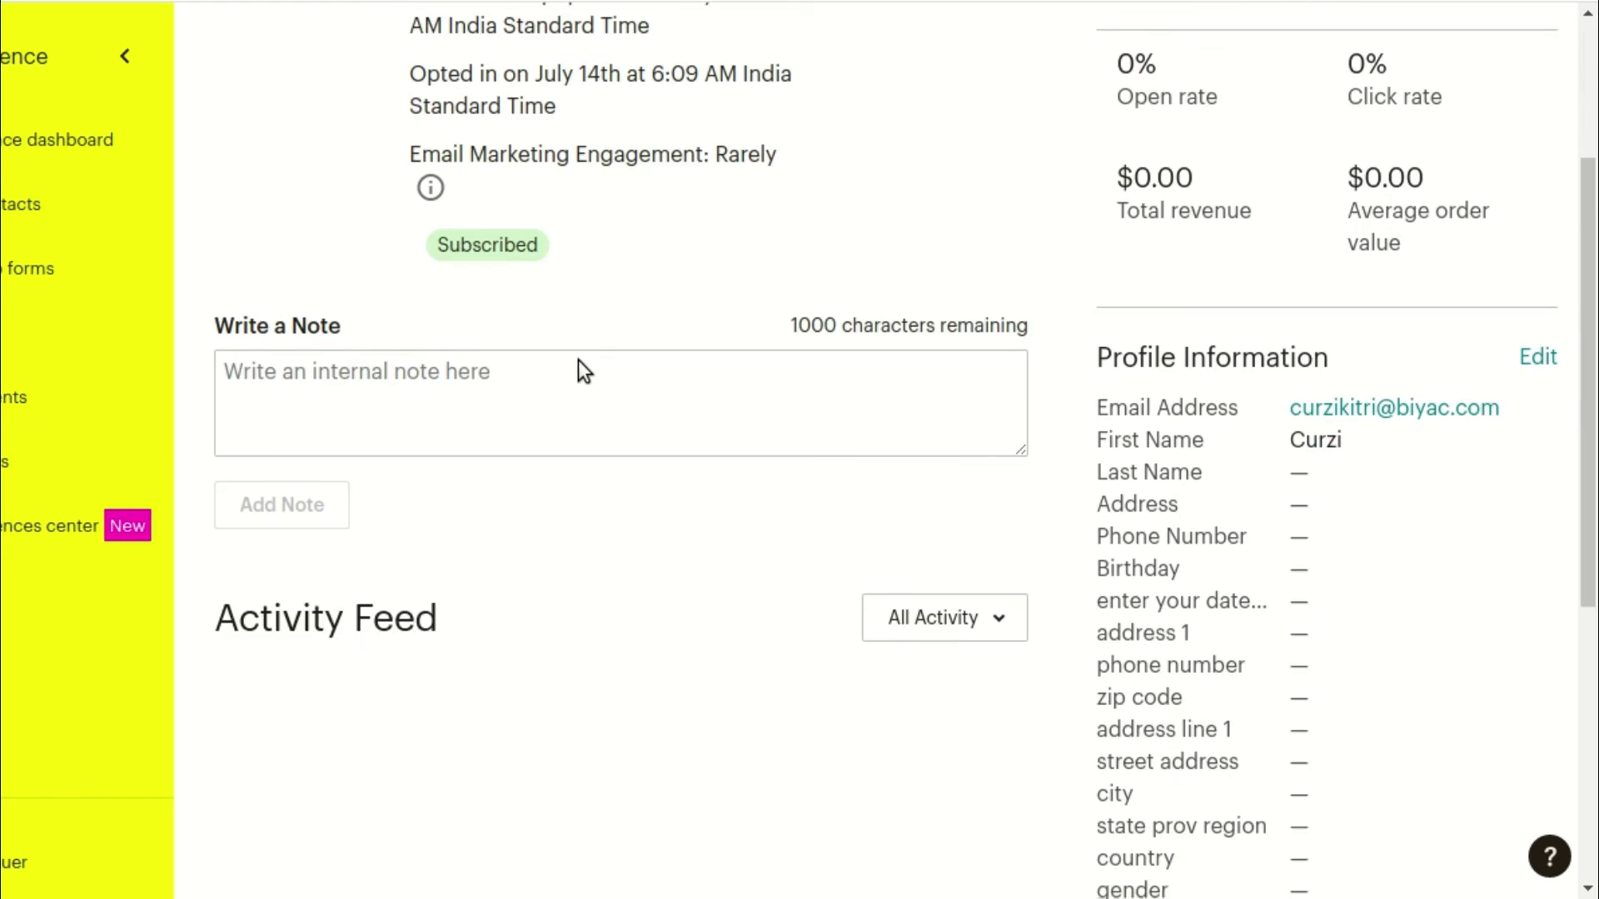
pyautogui.scroll(-6, 582, 360)
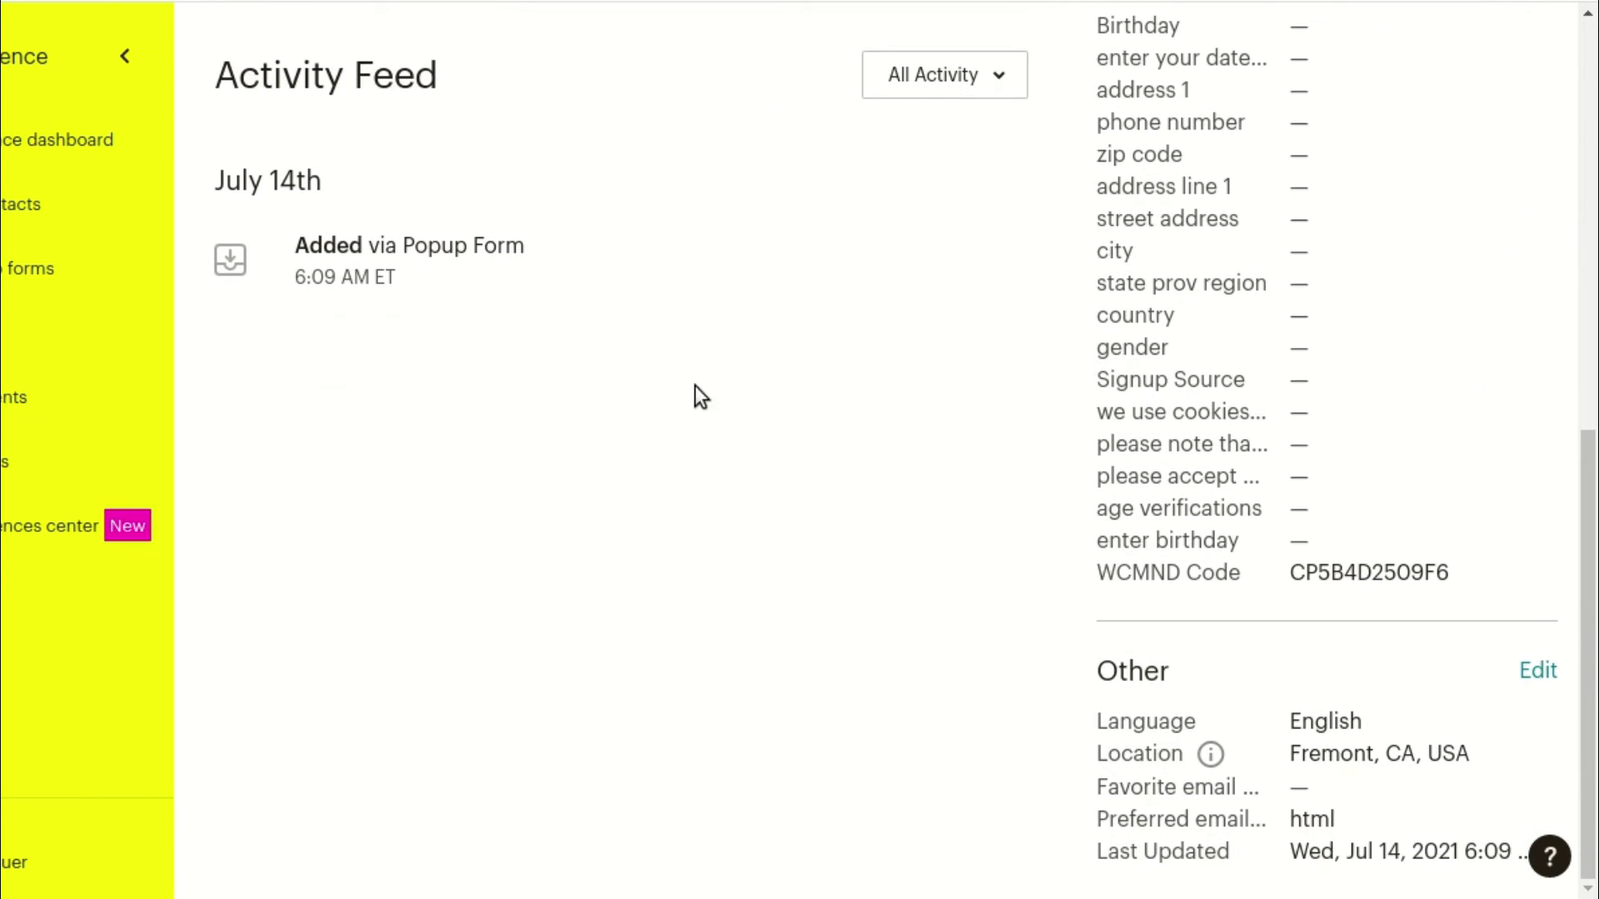
pyautogui.moveTo(1098, 580); pyautogui.dragTo(1454, 575)
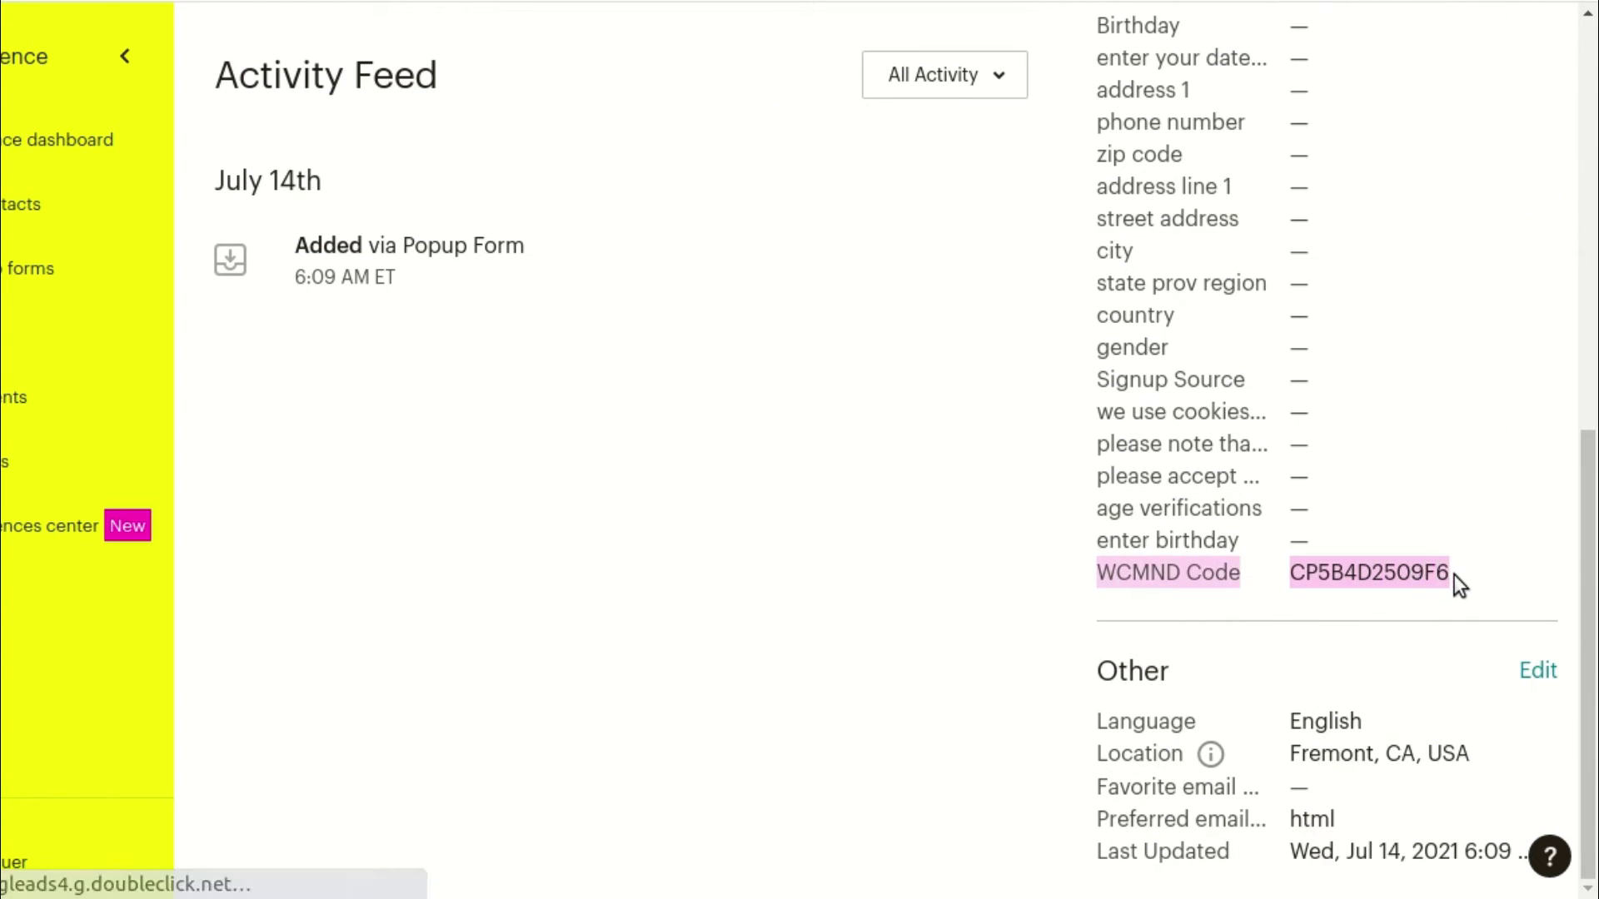
pyautogui.click(1393, 583)
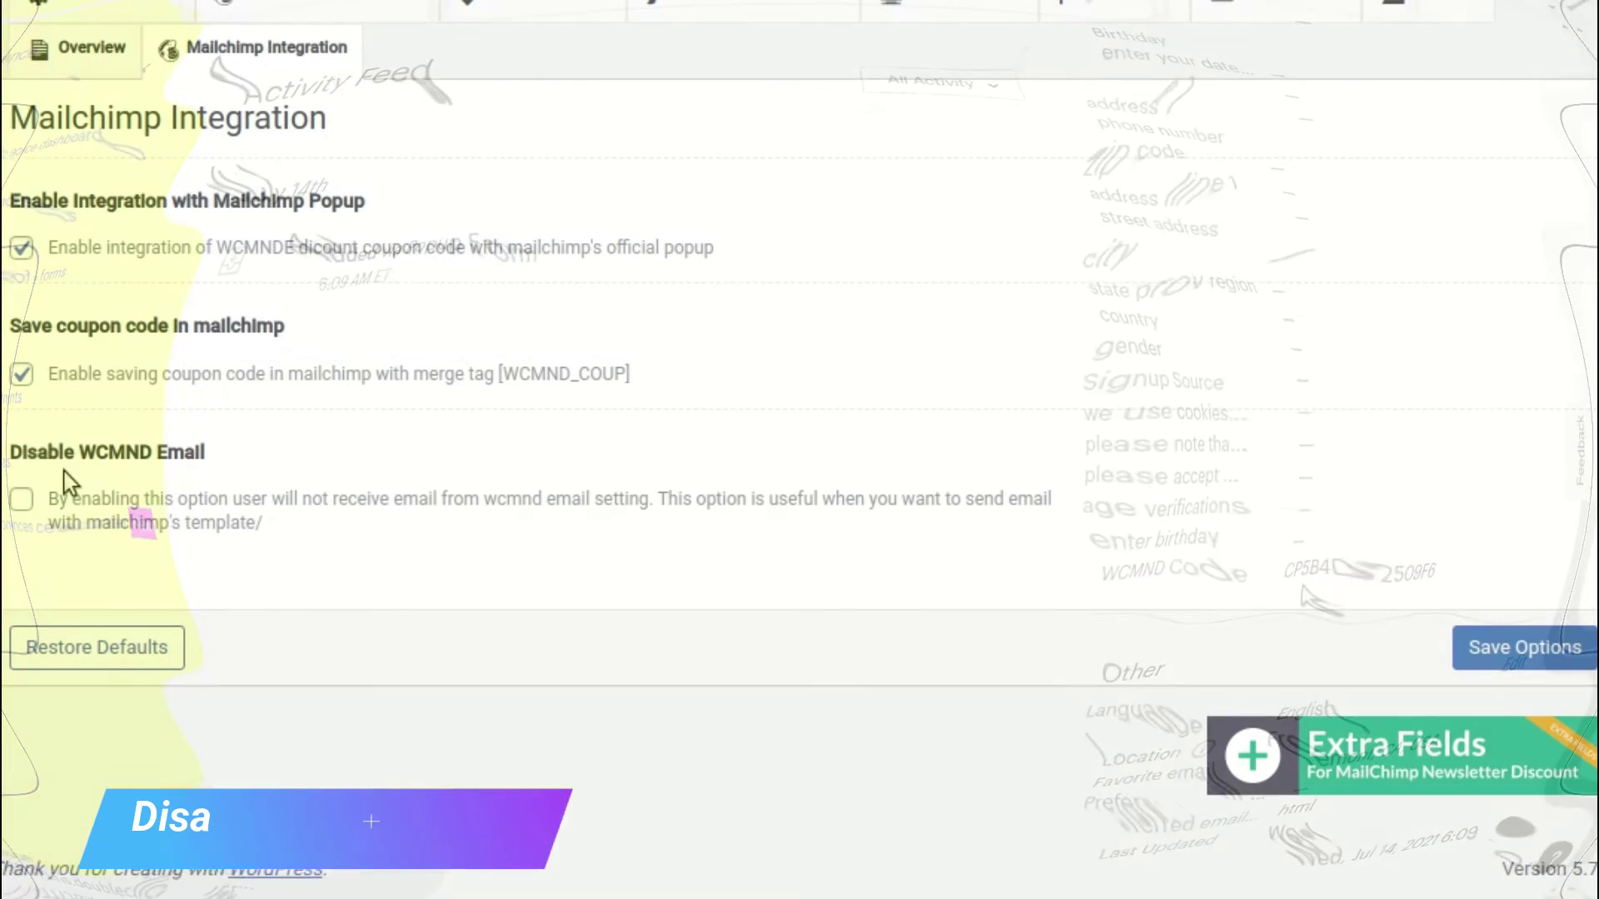
# Tick Disable WCMND Email on the Mailchimp Integration tab and save the options
pyautogui.click(22, 499)
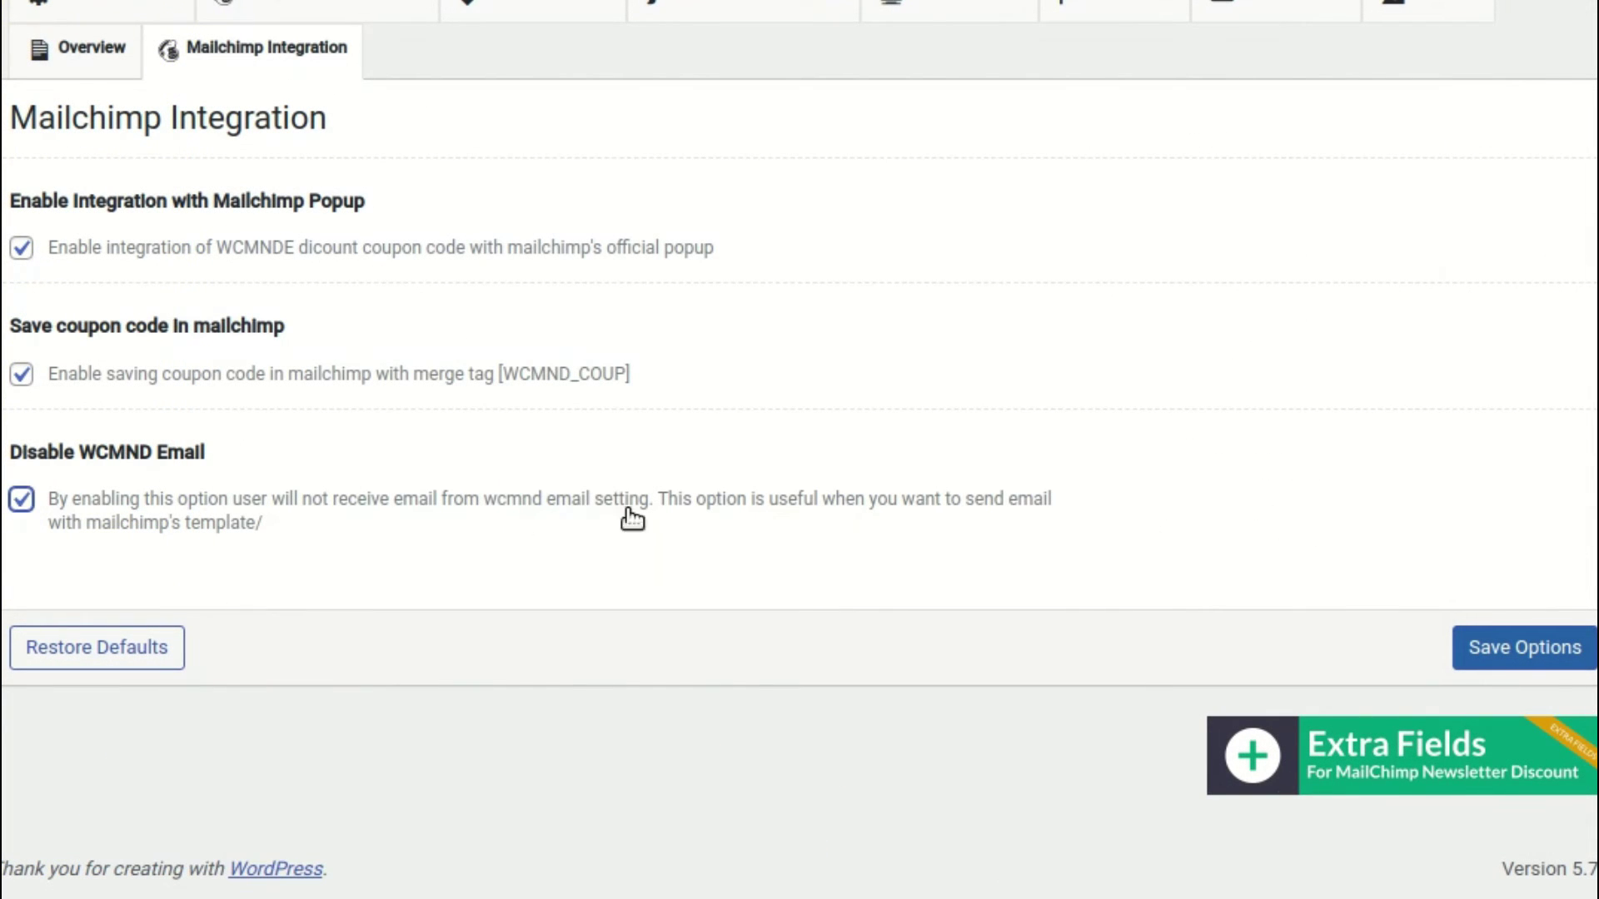
pyautogui.click(1582, 654)
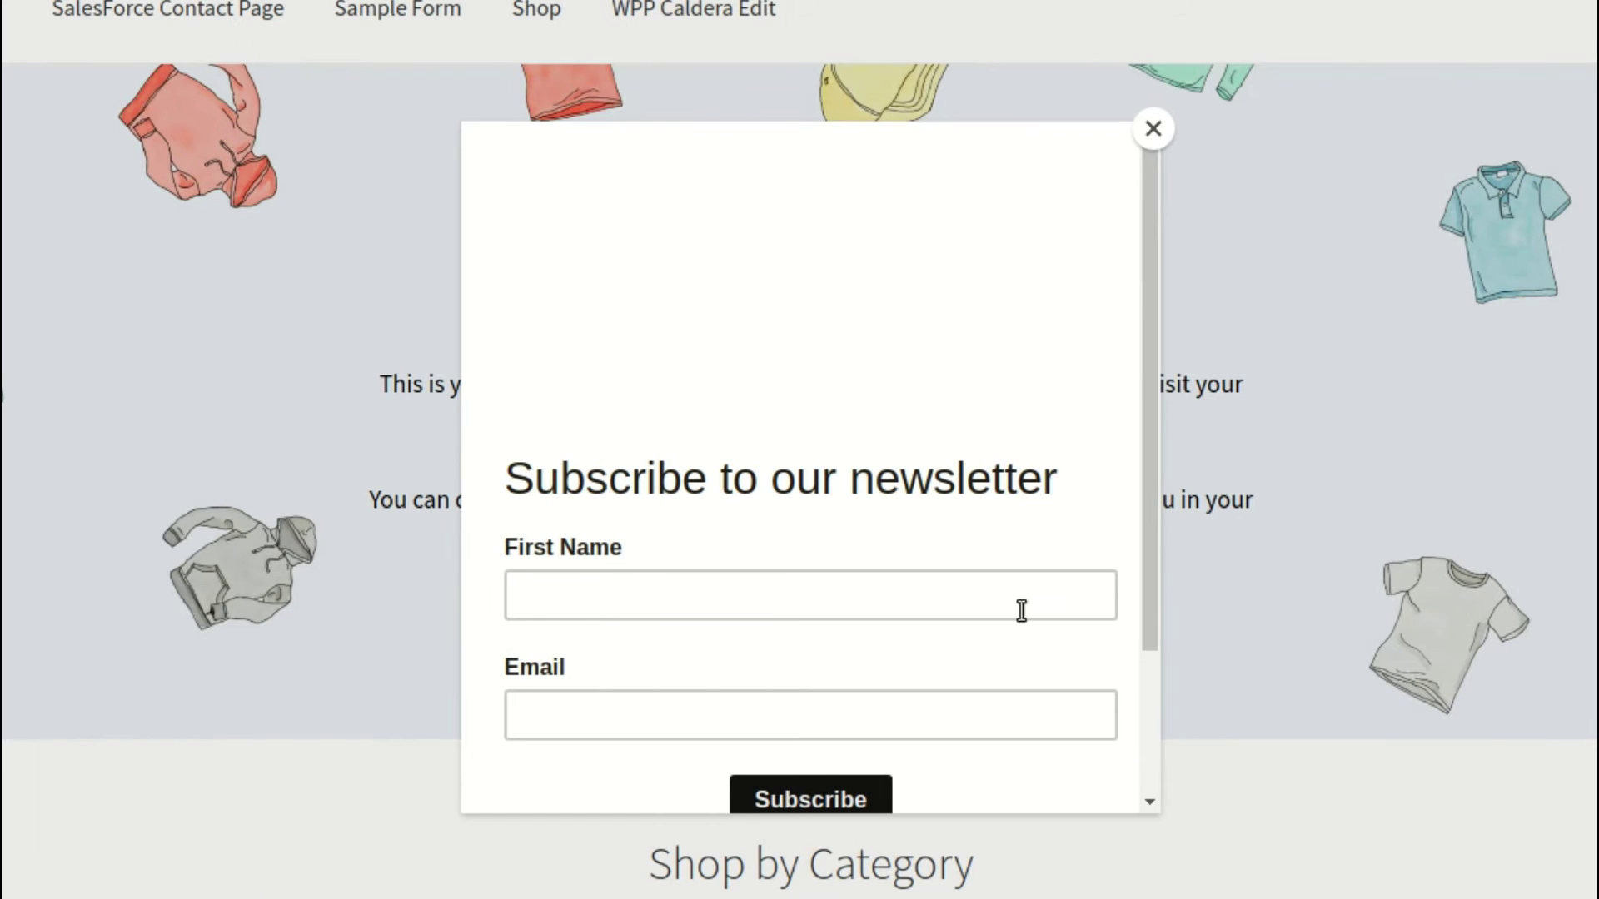
# Fill the newsletter pop-up with the pasted temporary e-mail and a test first name, then subscribe
pyautogui.click(871, 707)
pyautogui.hotkey('ctrl', 'v')
pyautogui.click(870, 578)
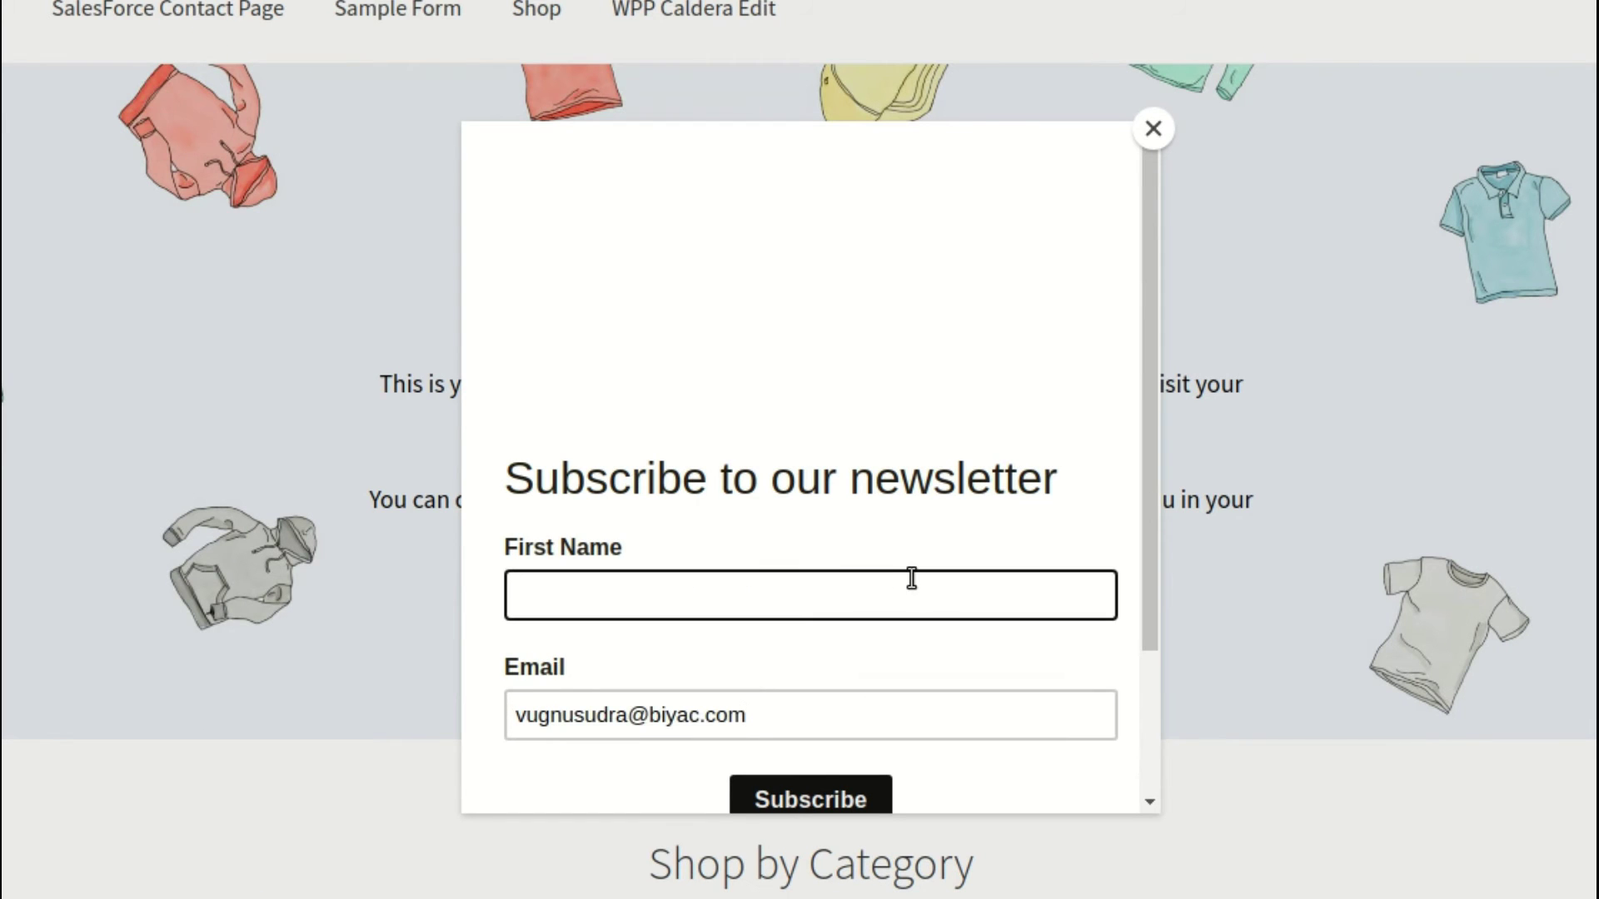
pyautogui.write('vugnu')
pyautogui.scroll(-2, 656, 408)
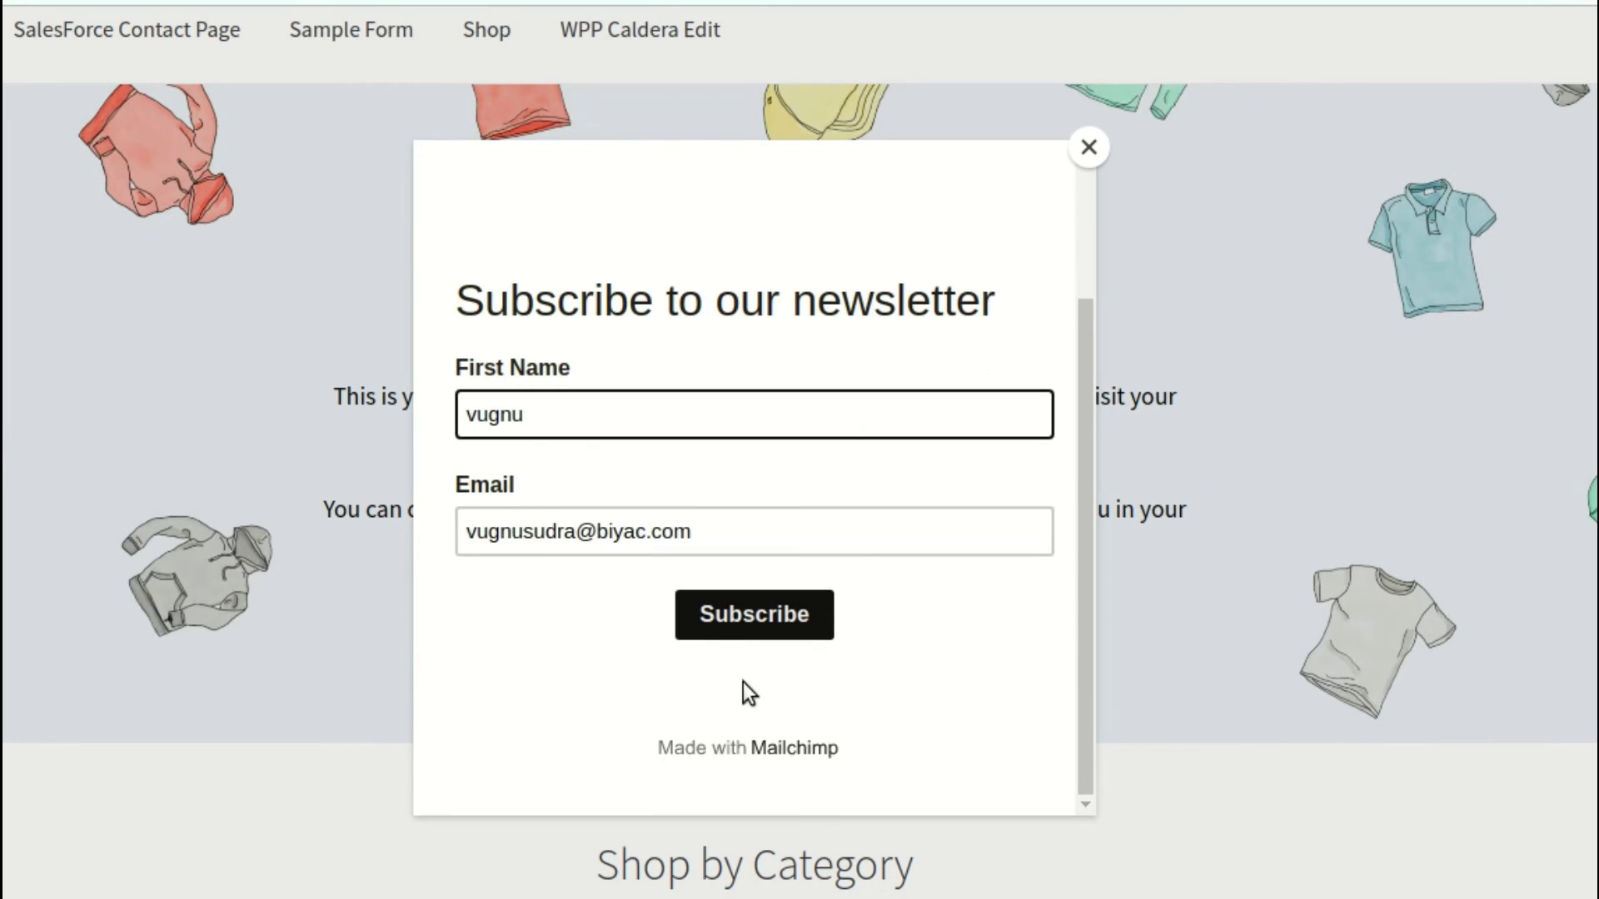
pyautogui.click(791, 612)
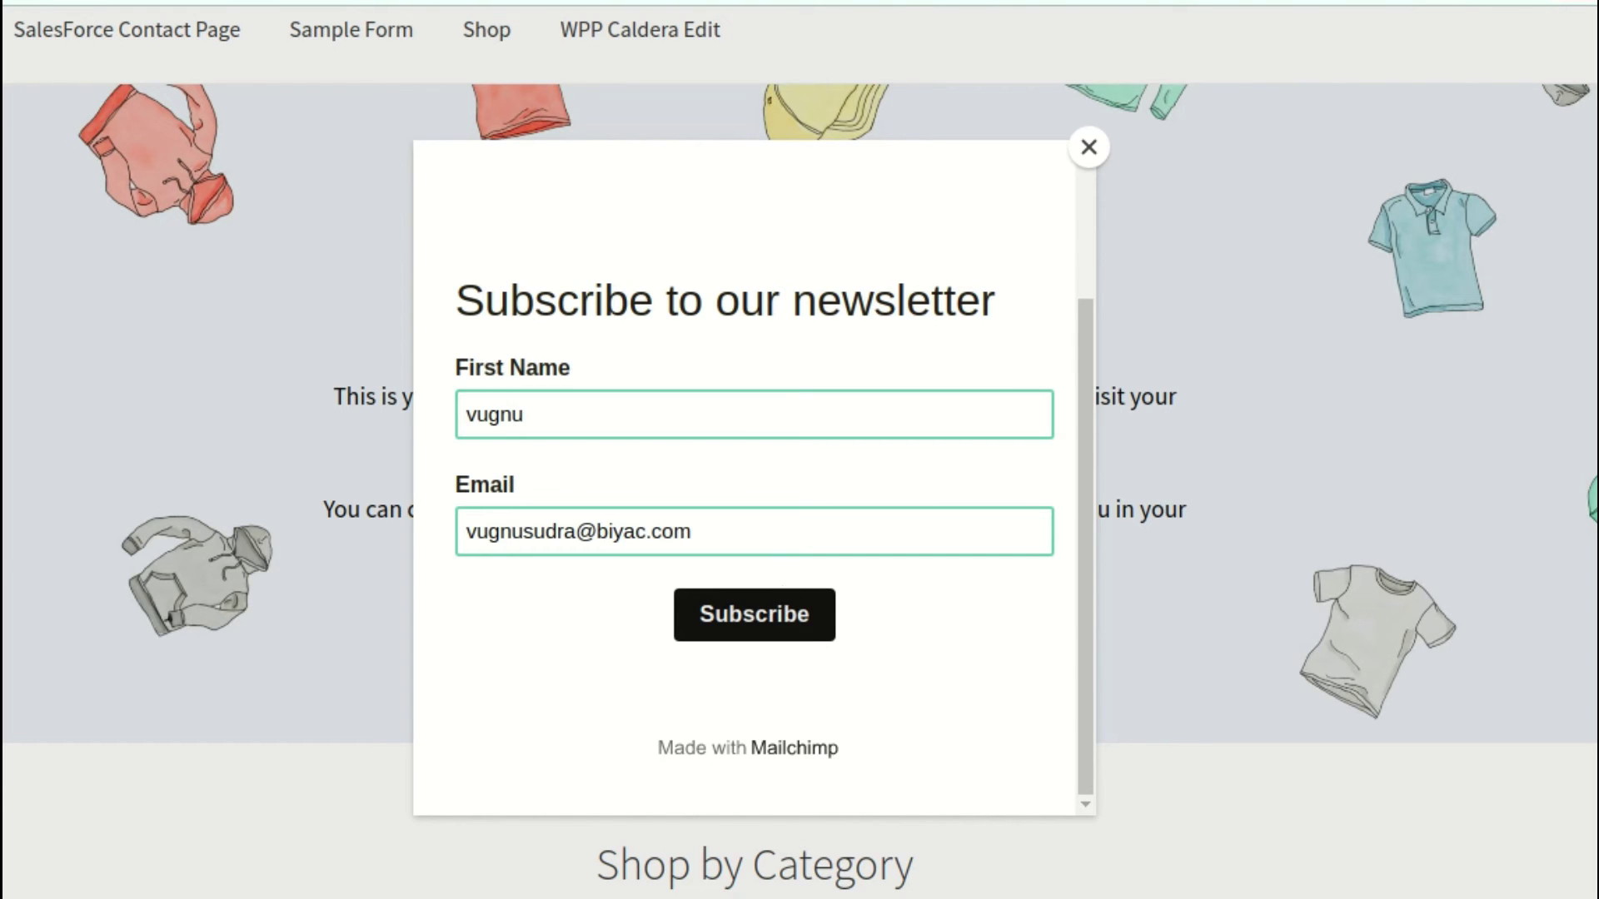
# Refresh the Tempail inbox and scroll to the mail table to check for new messages
pyautogui.hotkey('ctrl', 'Tab')
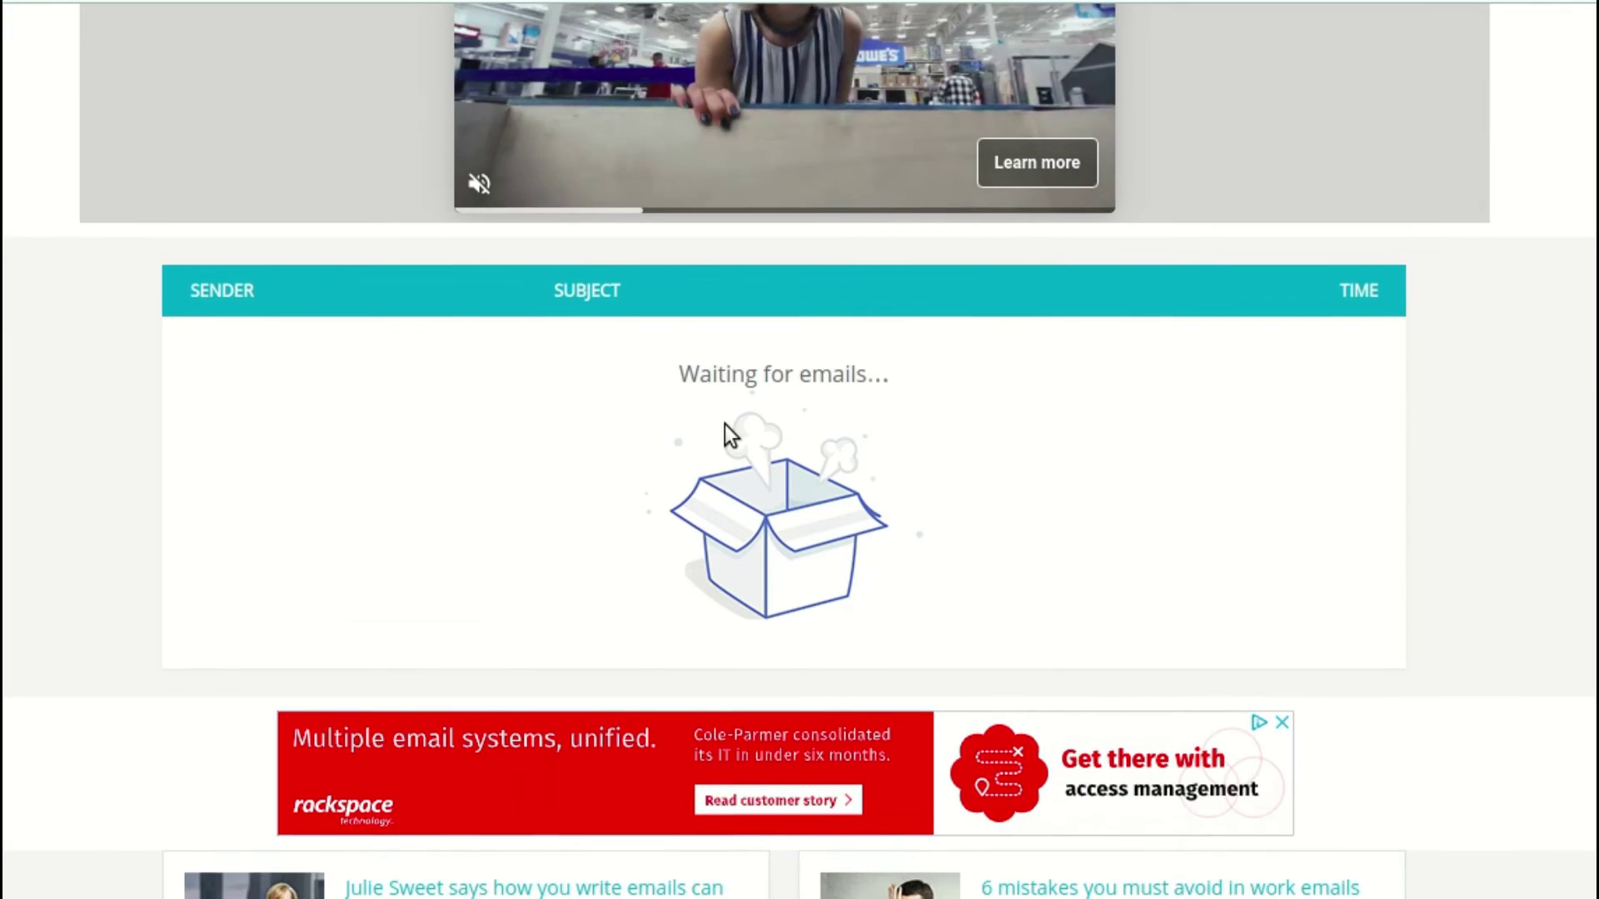
pyautogui.scroll(6, 727, 423)
pyautogui.scroll(2, 745, 428)
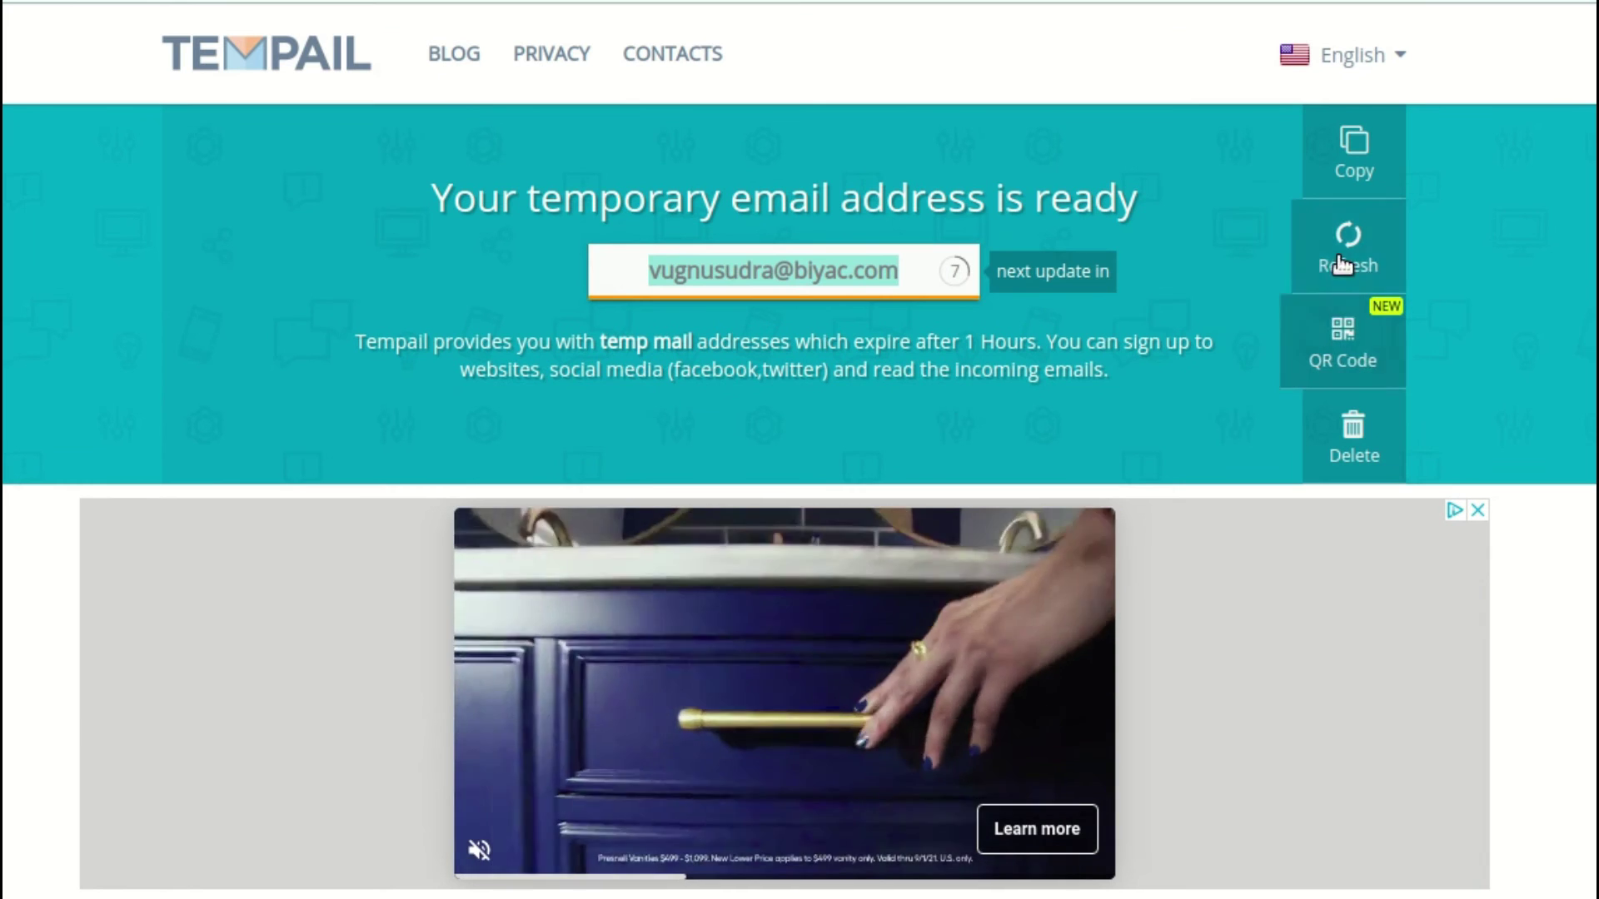
pyautogui.click(1351, 250)
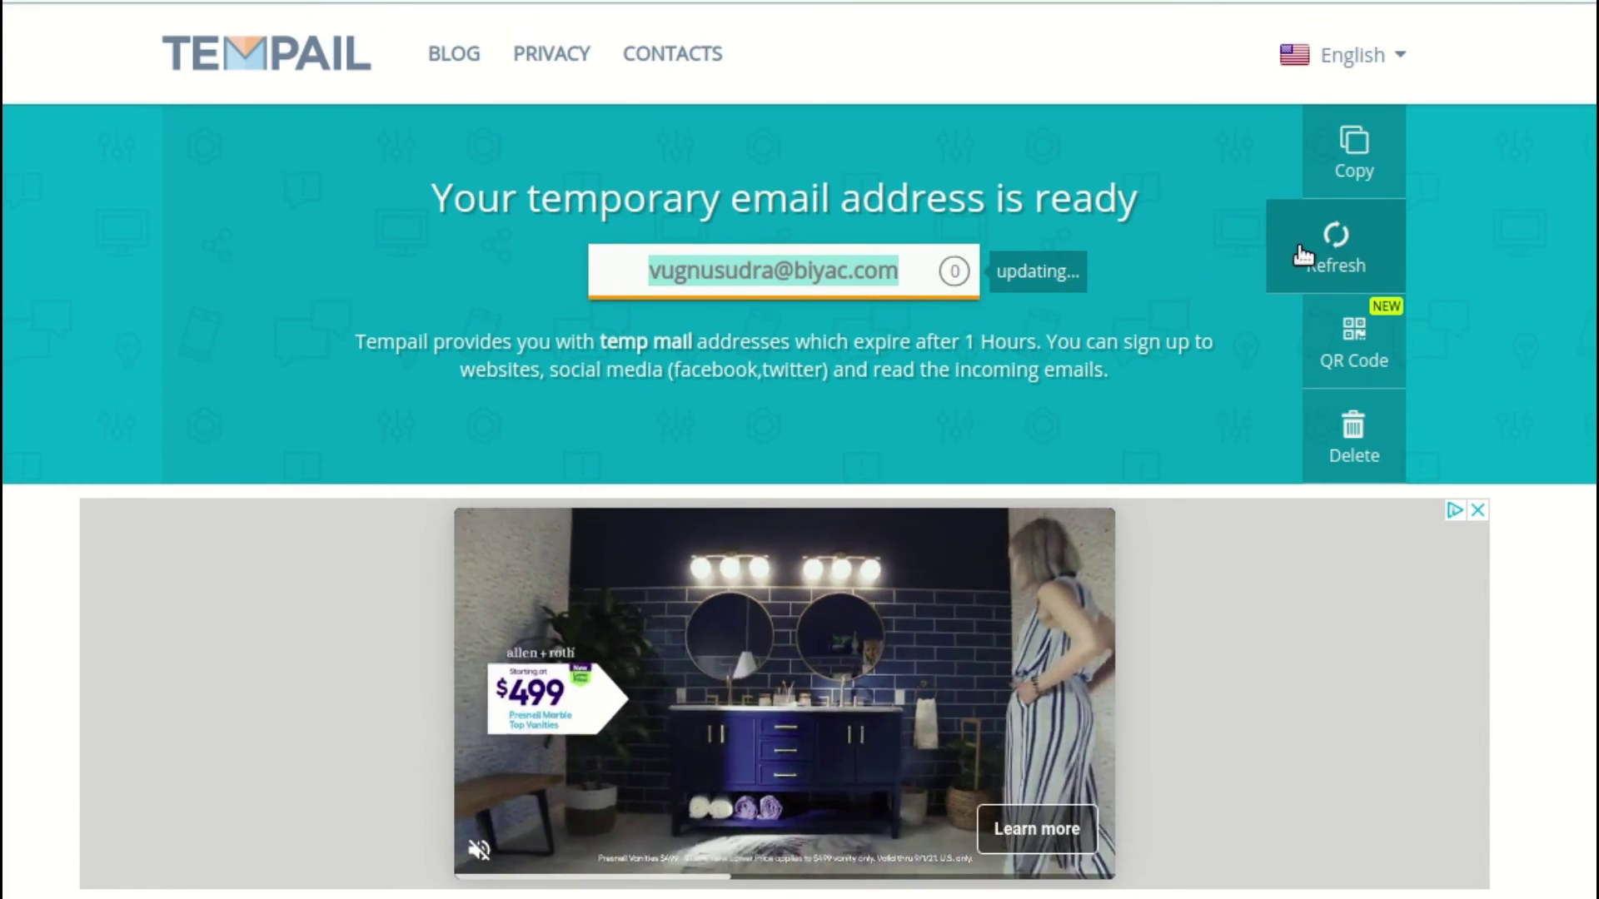
pyautogui.scroll(-8, 893, 447)
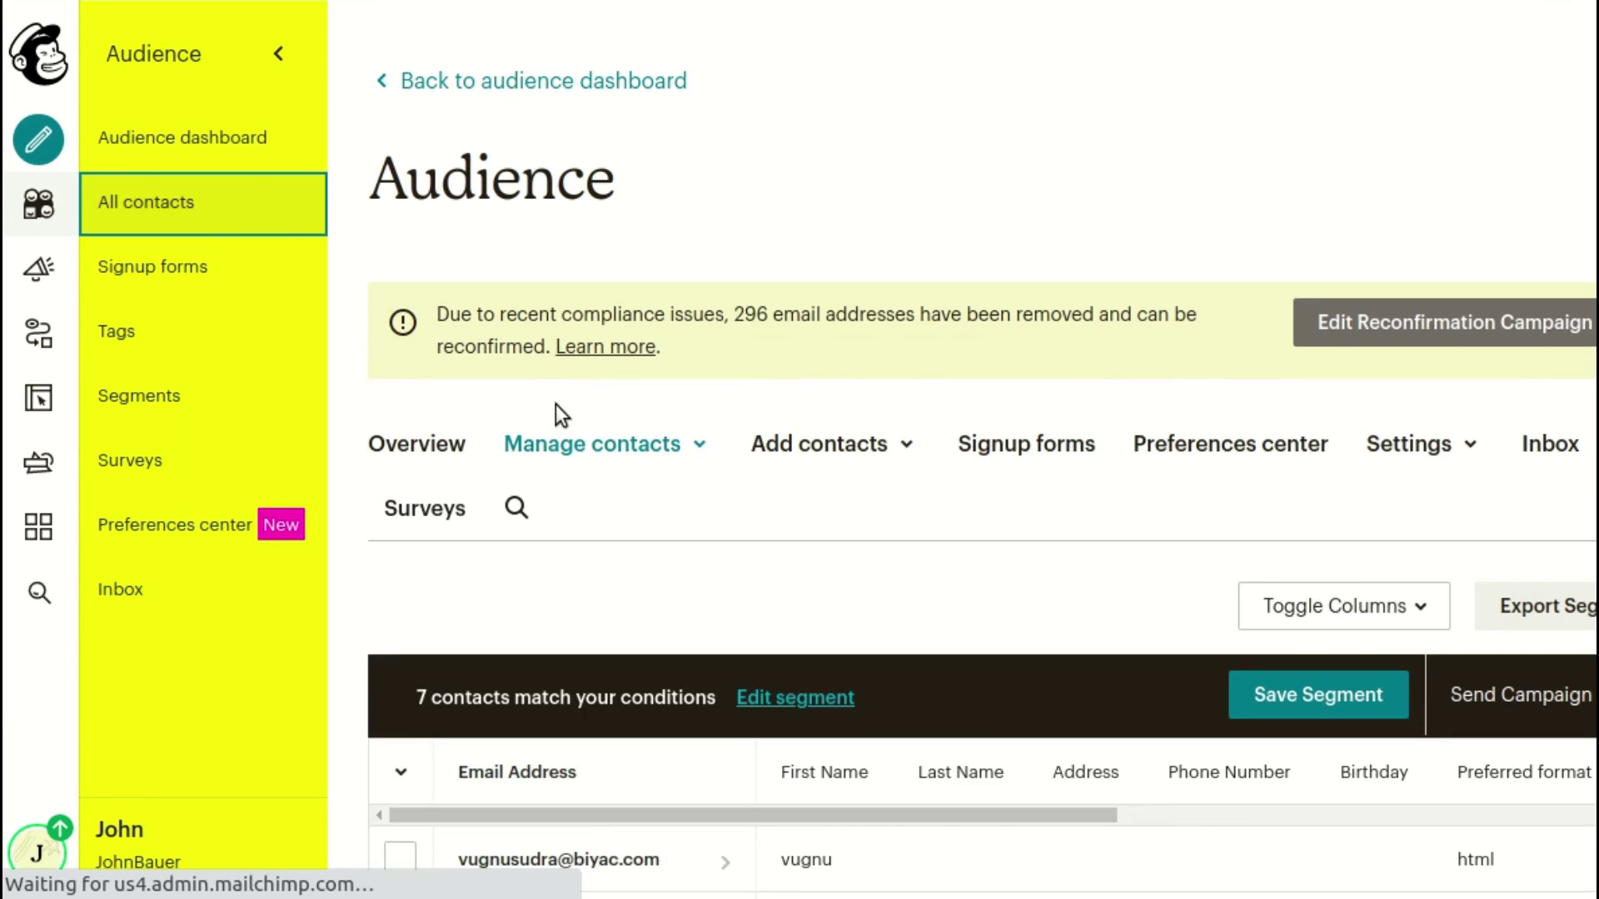
pyautogui.scroll(-3, 566, 454)
pyautogui.scroll(-3, 566, 458)
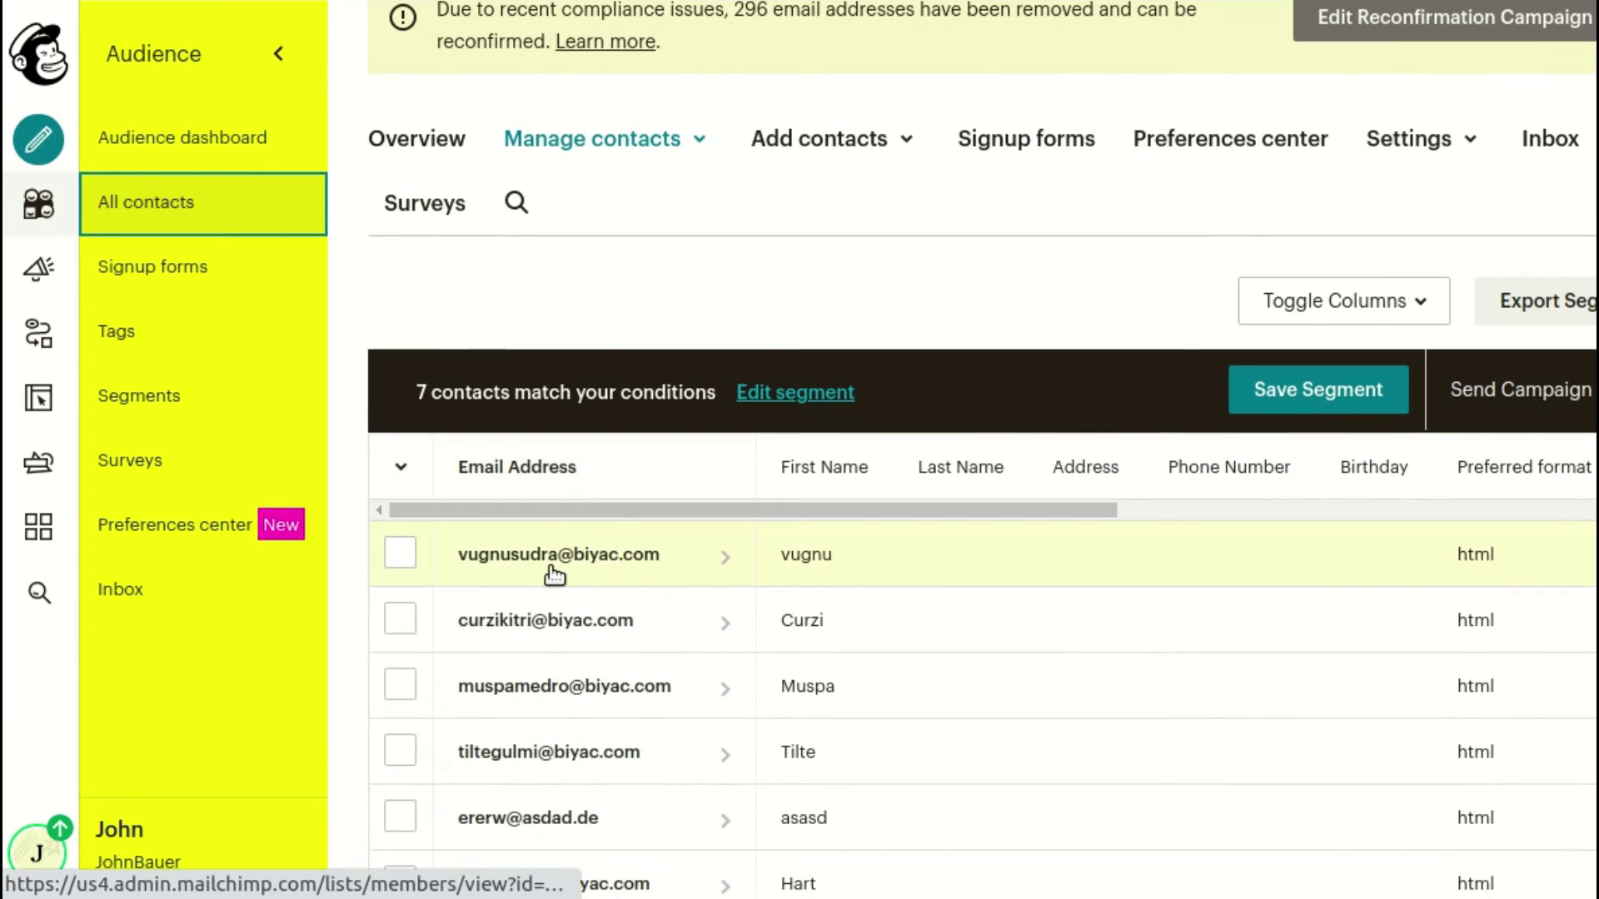
pyautogui.click(742, 559)
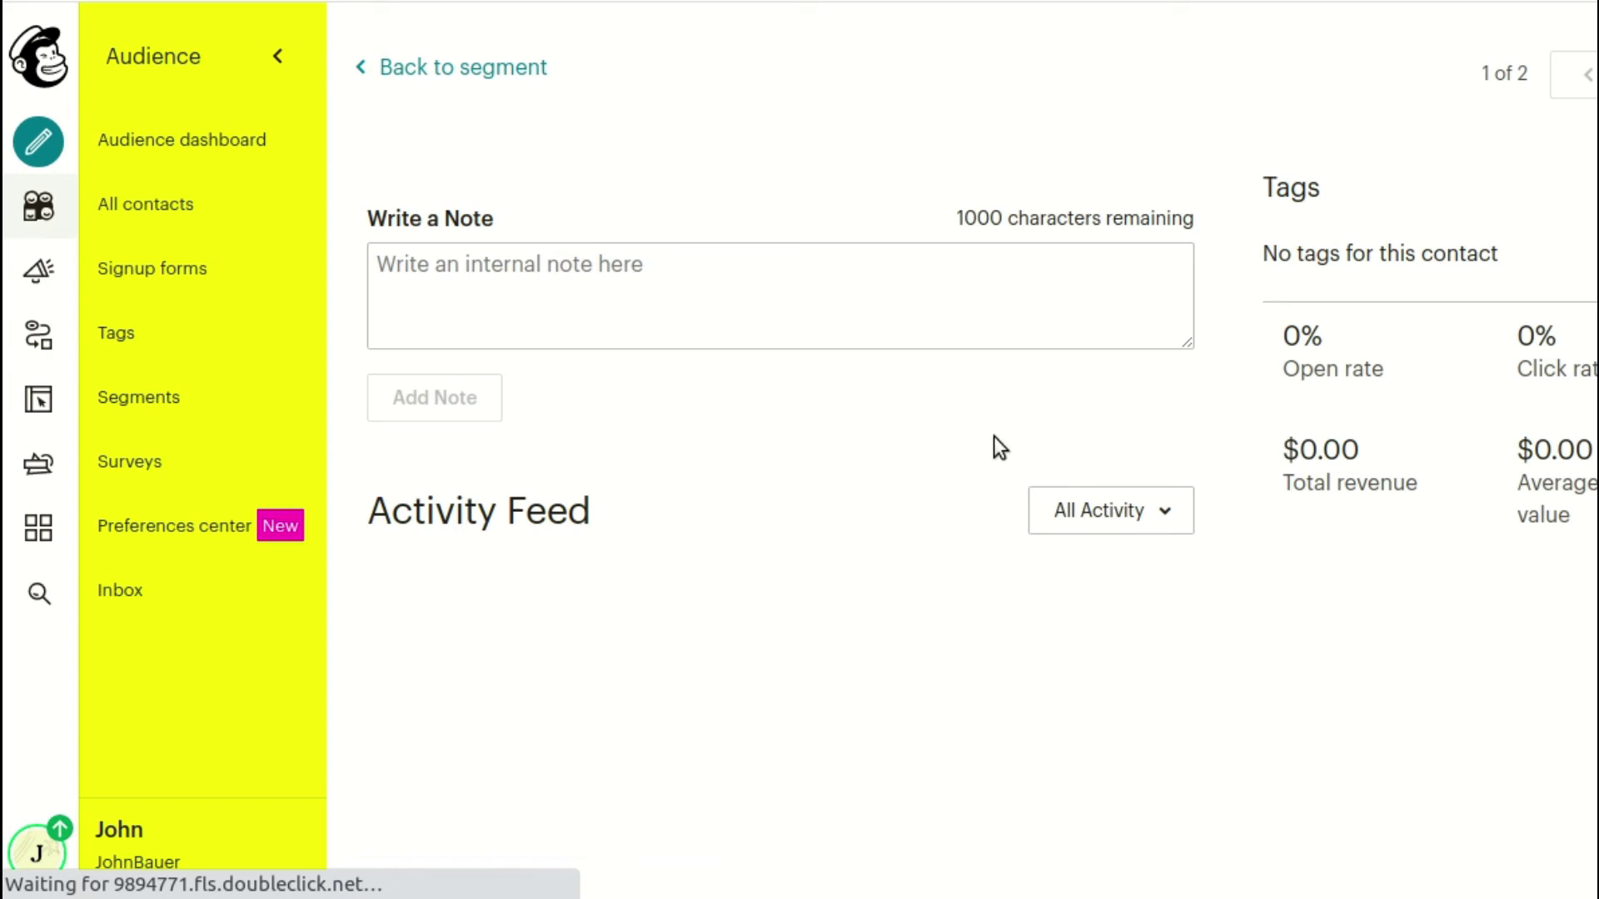
pyautogui.scroll(-3, 1116, 416)
pyautogui.scroll(-5, 1029, 401)
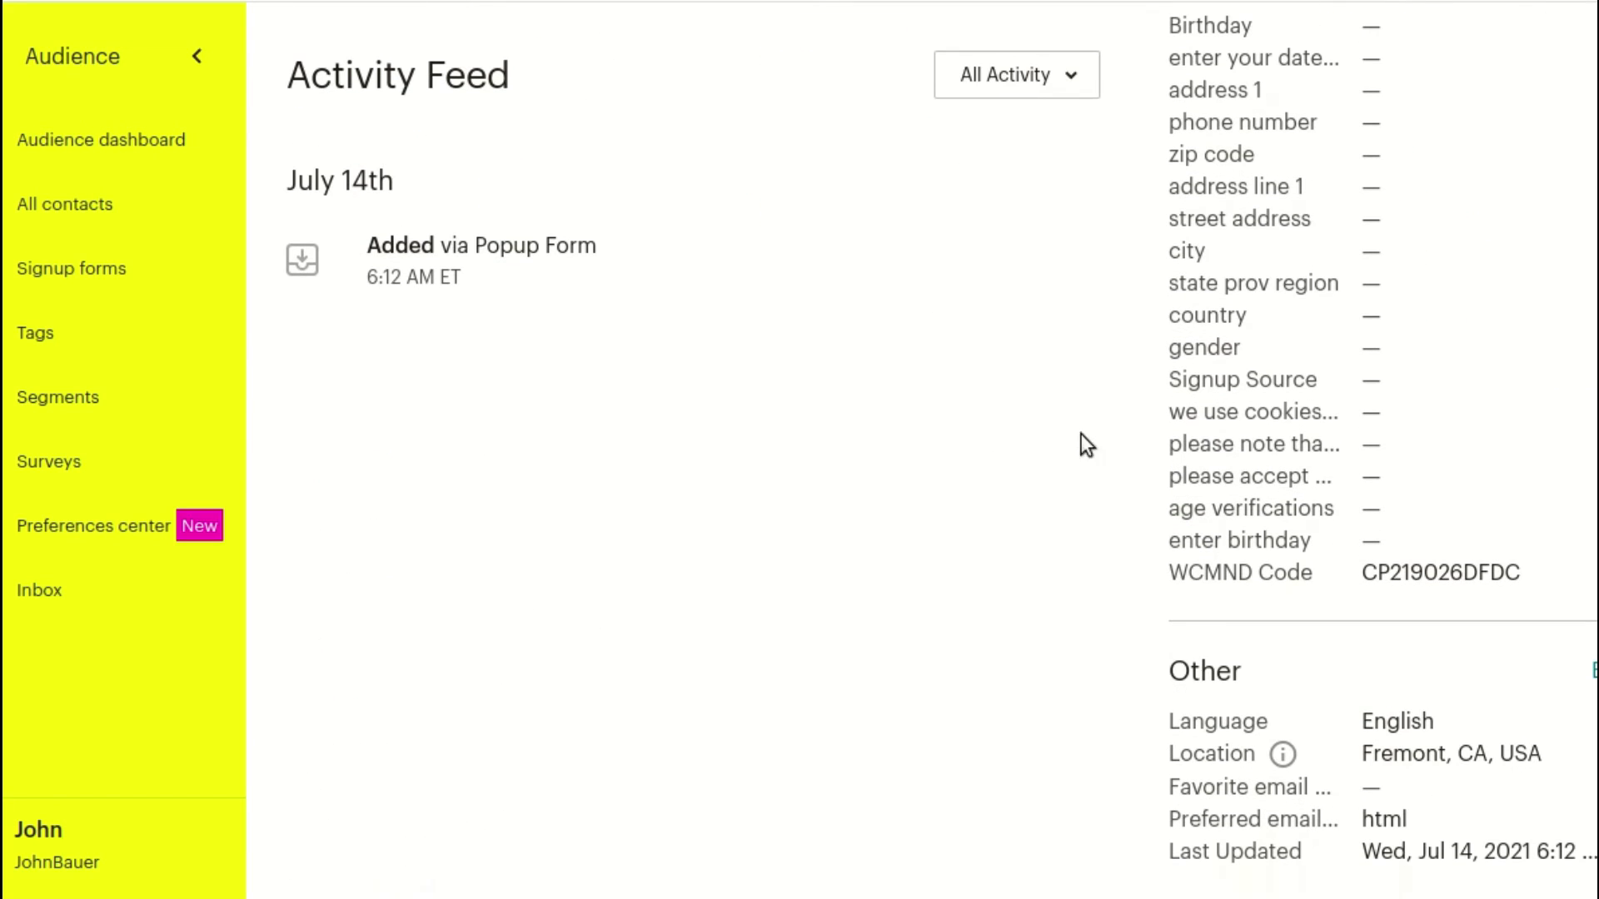
pyautogui.moveTo(1171, 573); pyautogui.dragTo(1424, 572)
pyautogui.moveTo(1424, 571); pyautogui.dragTo(1541, 571)
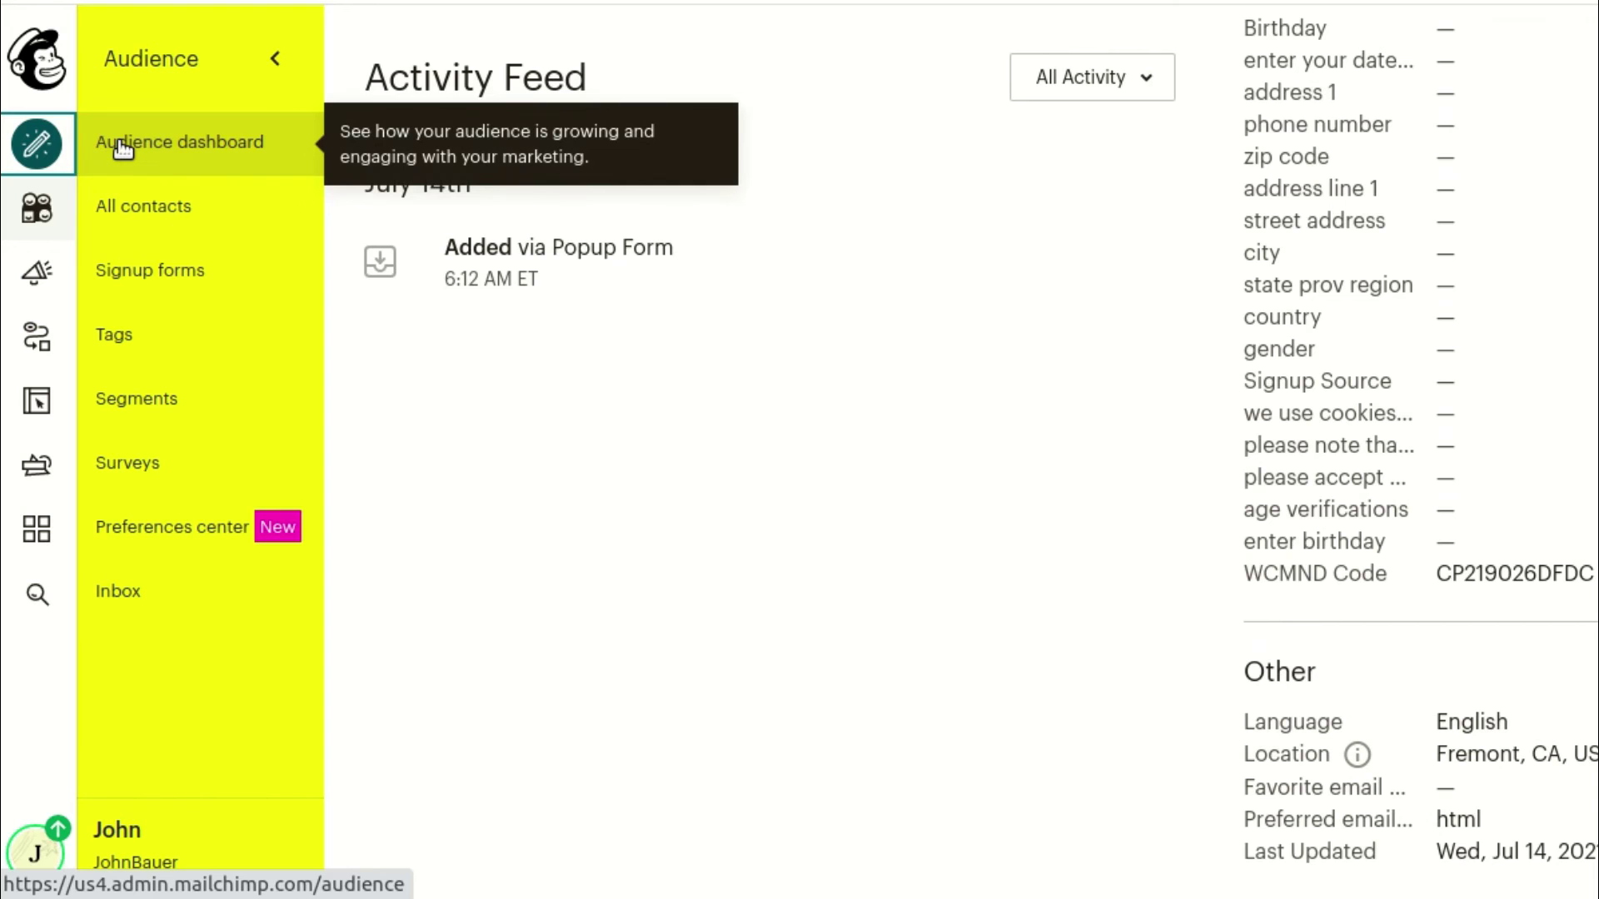
# Create a regular email campaign draft named 'Test'
pyautogui.click(36, 143)
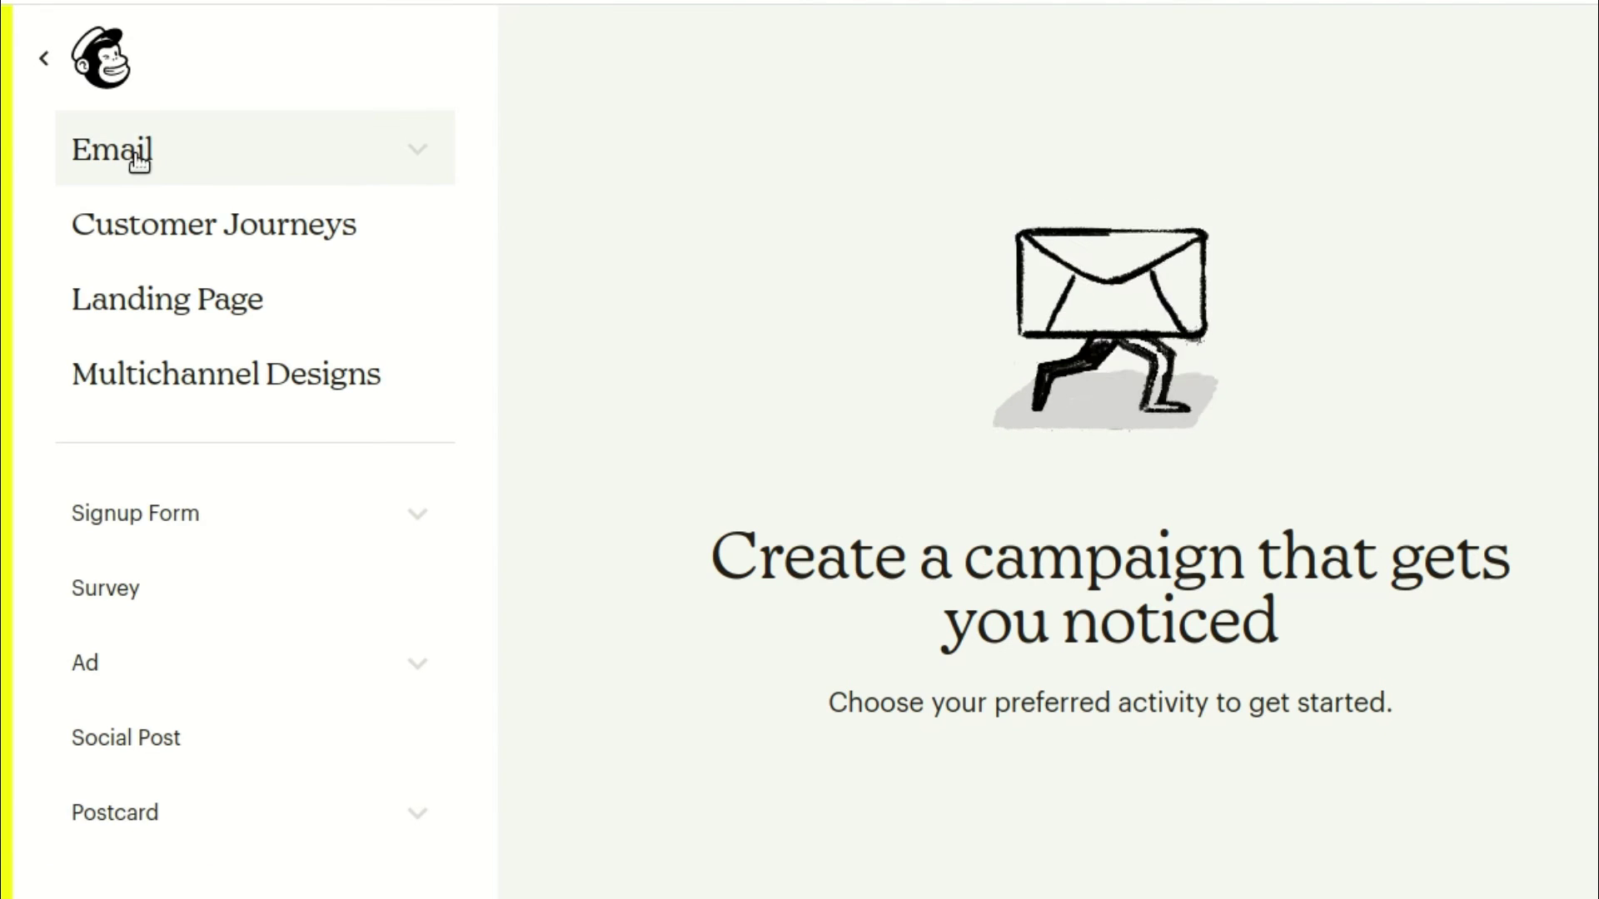
pyautogui.click(136, 151)
pyautogui.click(182, 240)
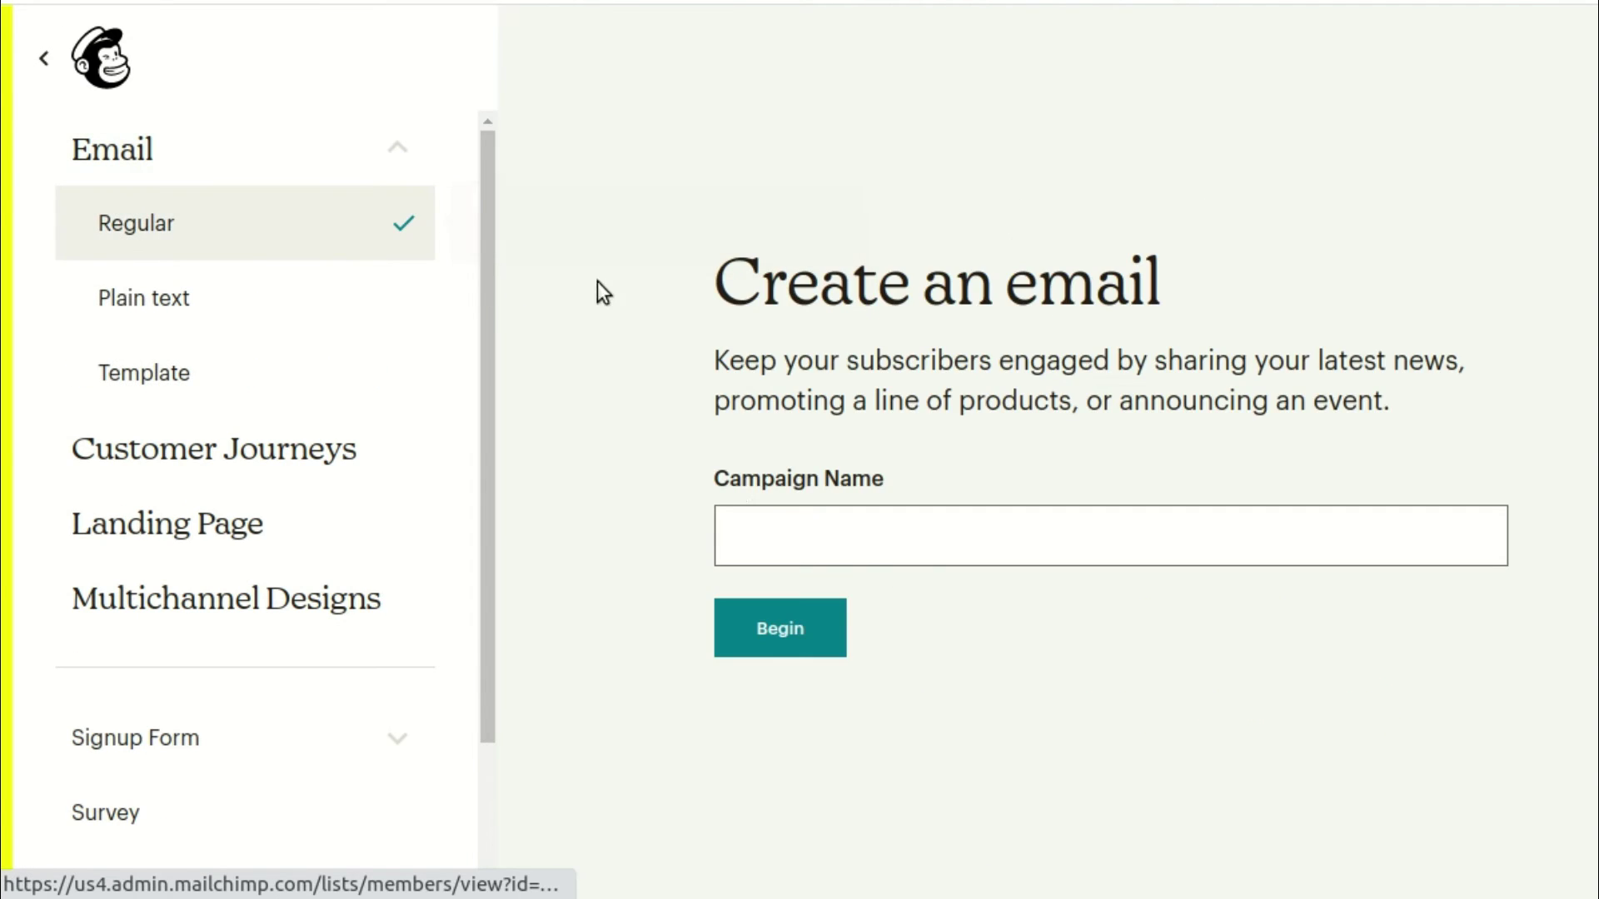
pyautogui.write('Test')
pyautogui.press('Tab')
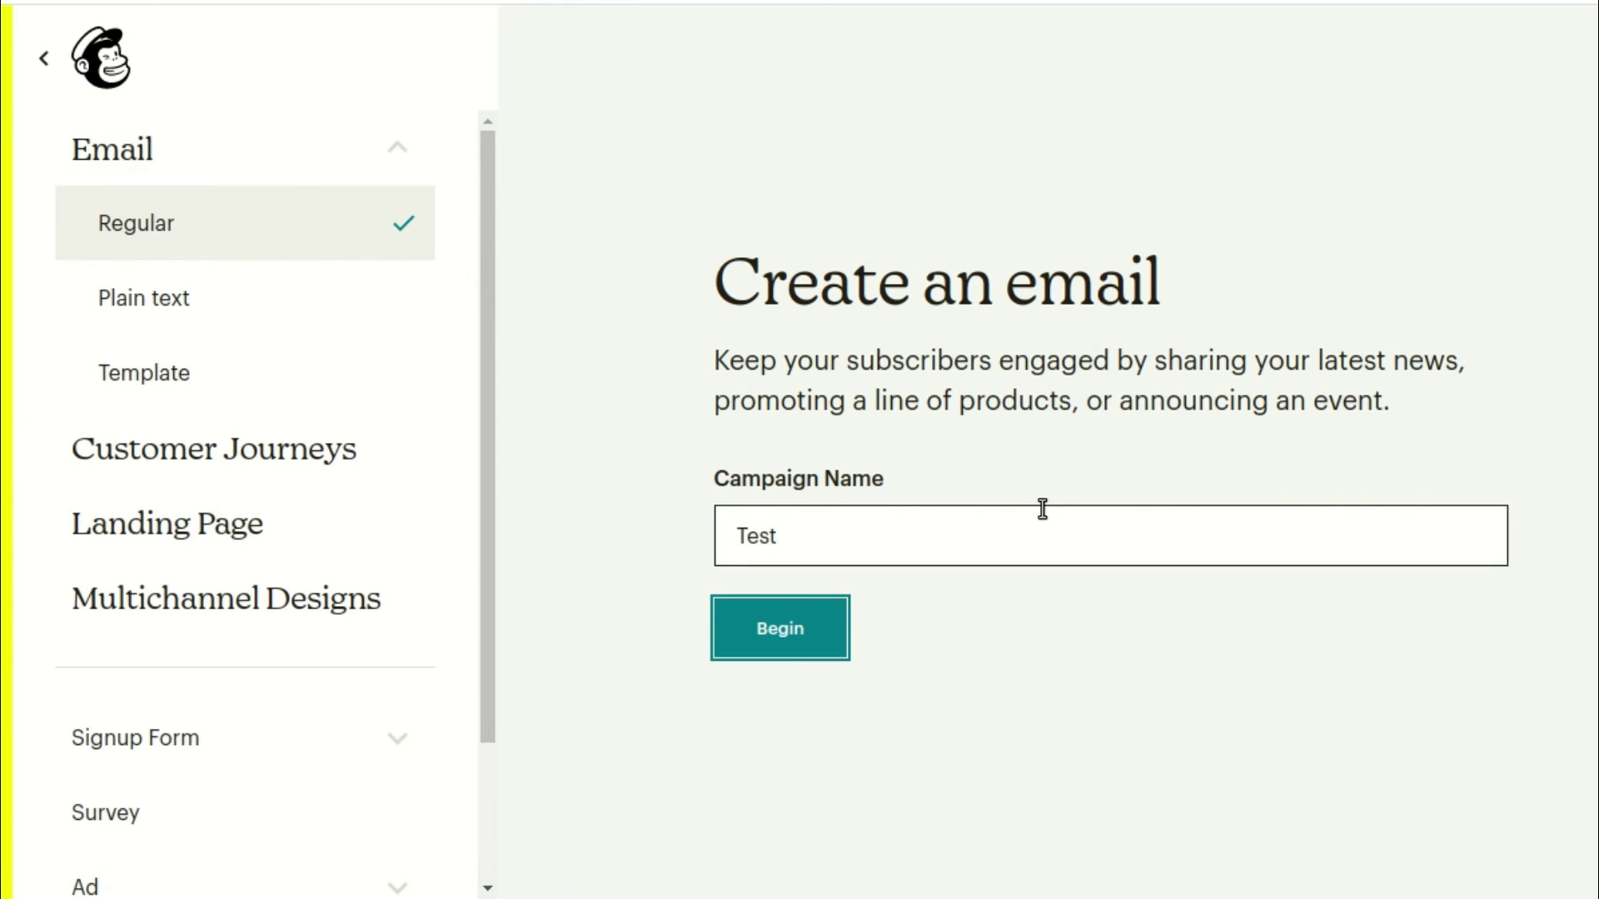
pyautogui.click(810, 639)
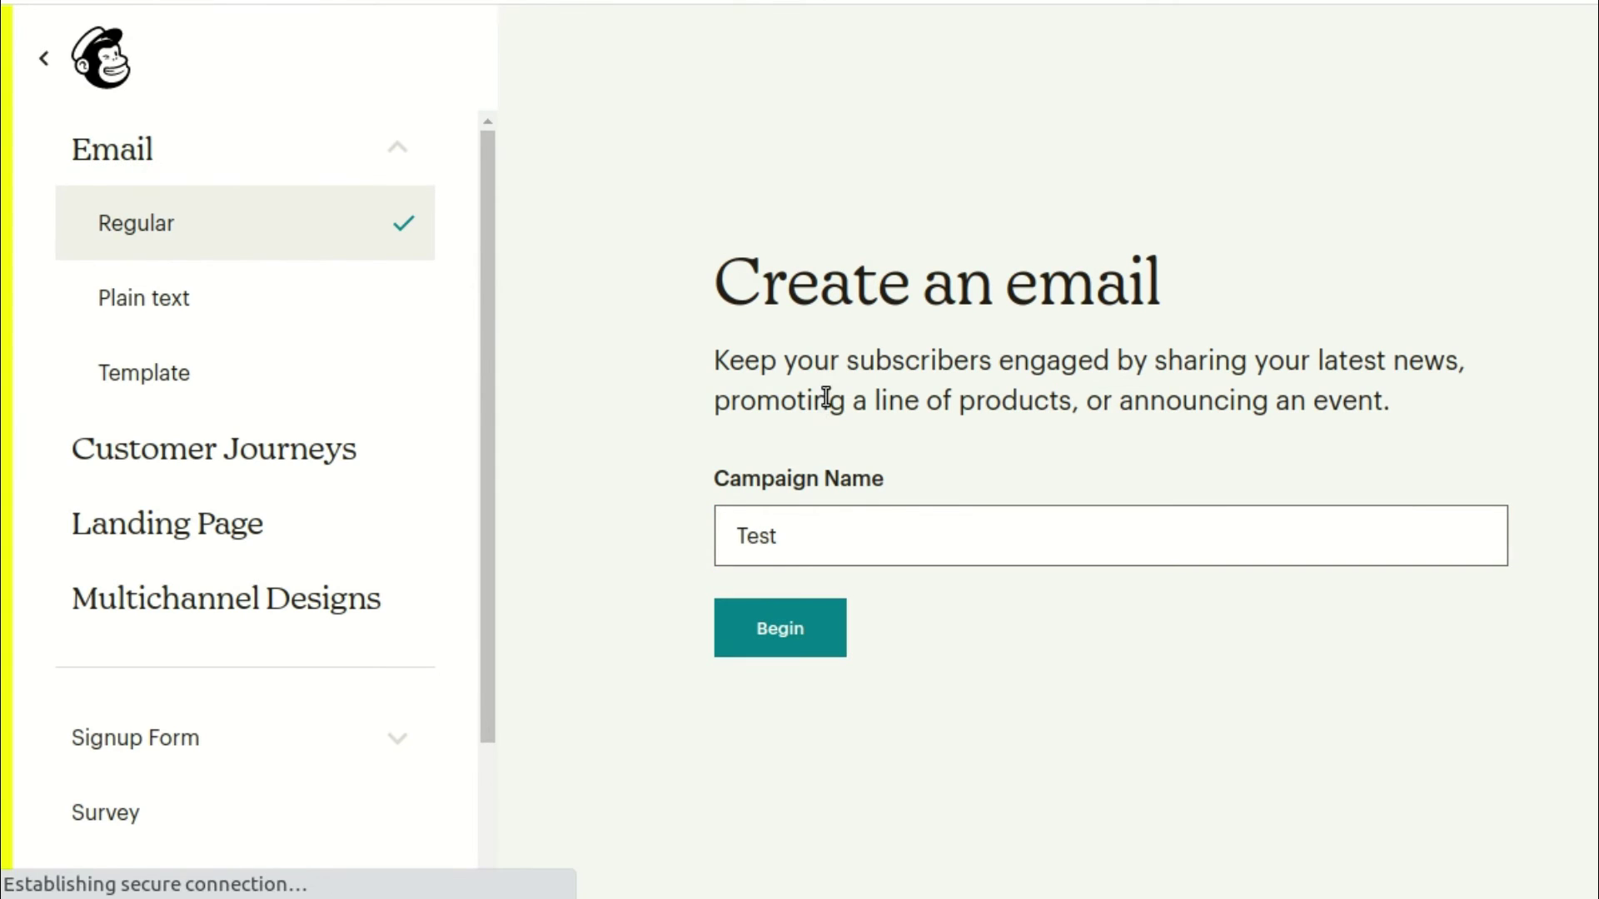
# Save the campaign's sender name and address
pyautogui.scroll(-1, 1107, 422)
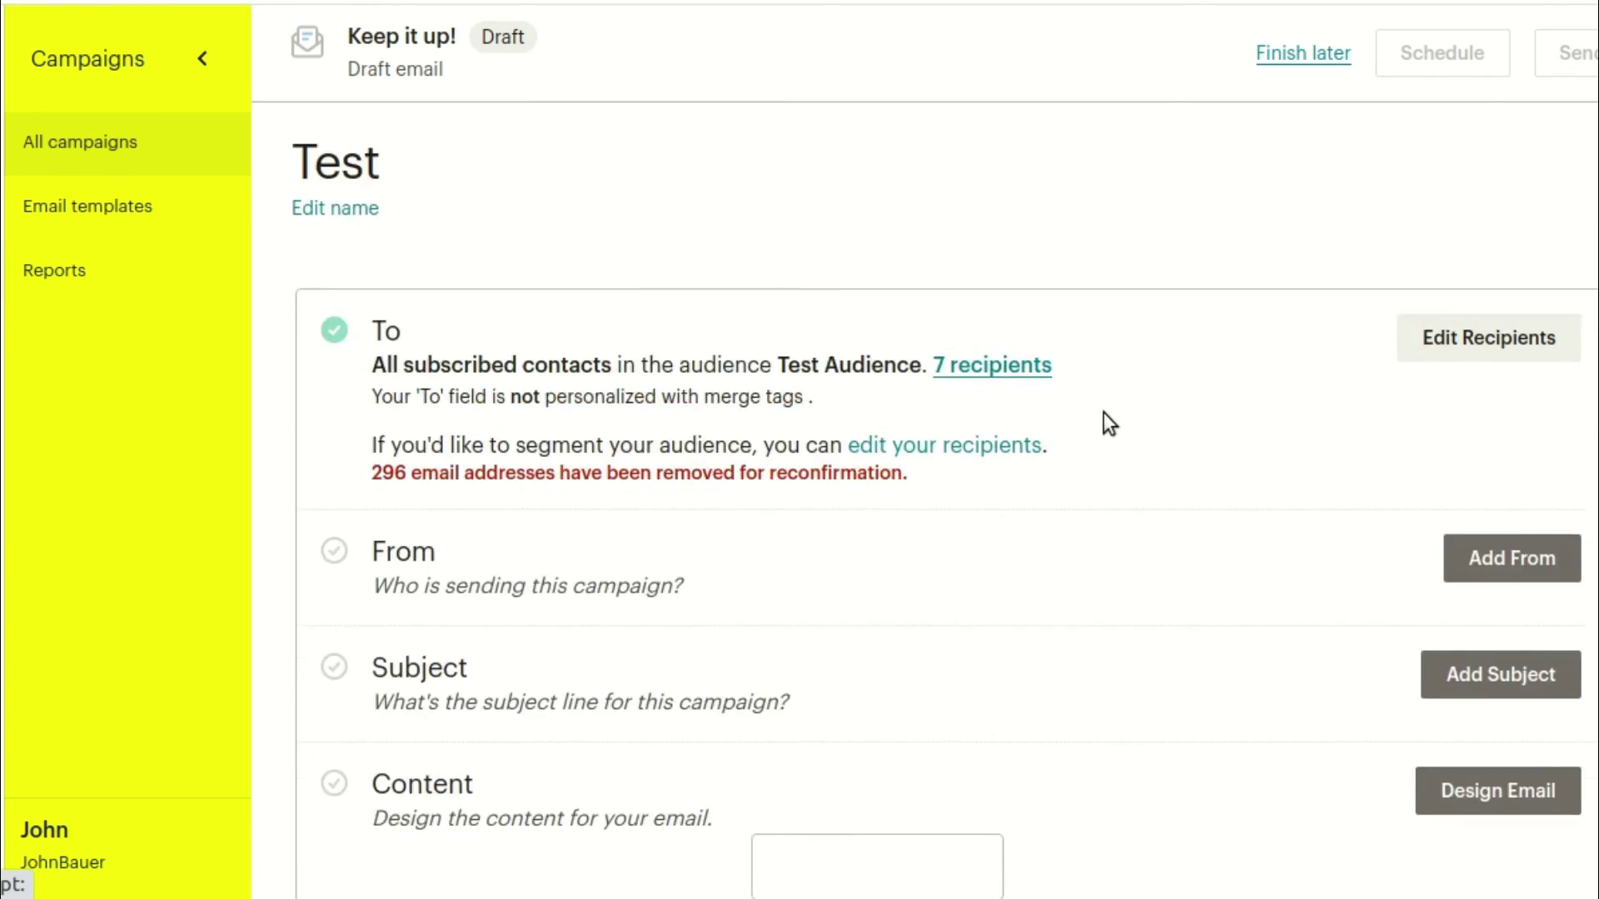
pyautogui.scroll(-3, 1103, 412)
pyautogui.click(1511, 321)
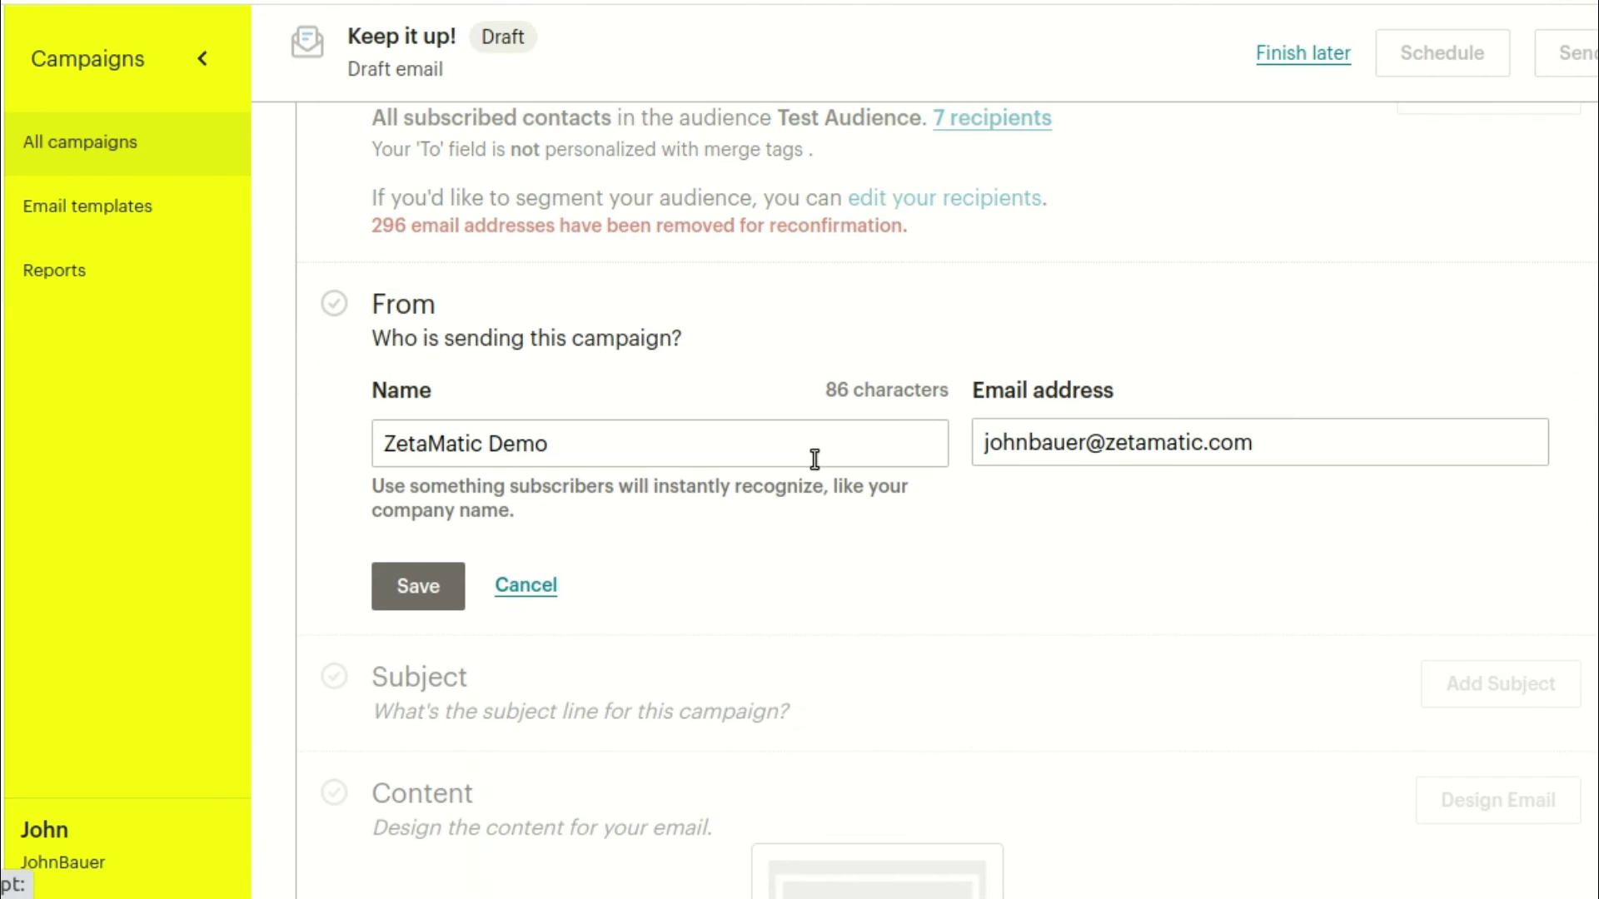
pyautogui.click(388, 593)
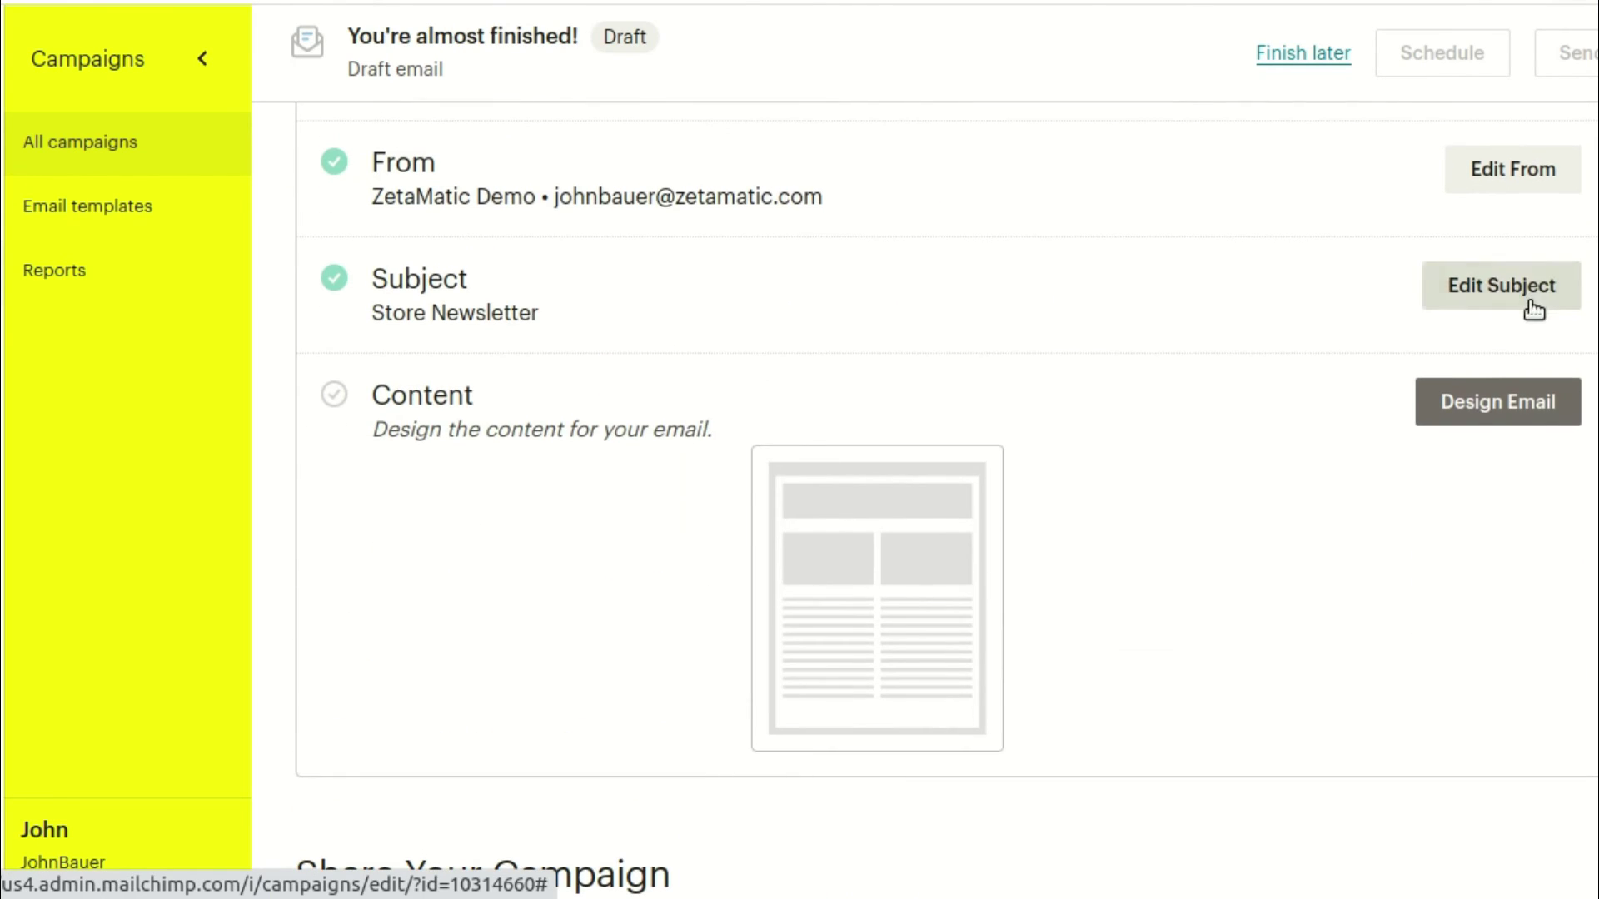
# Replace the subject line 'Store Newsletter' with TEST EMAIL and save it
pyautogui.click(1524, 300)
pyautogui.tripleClick(594, 447)
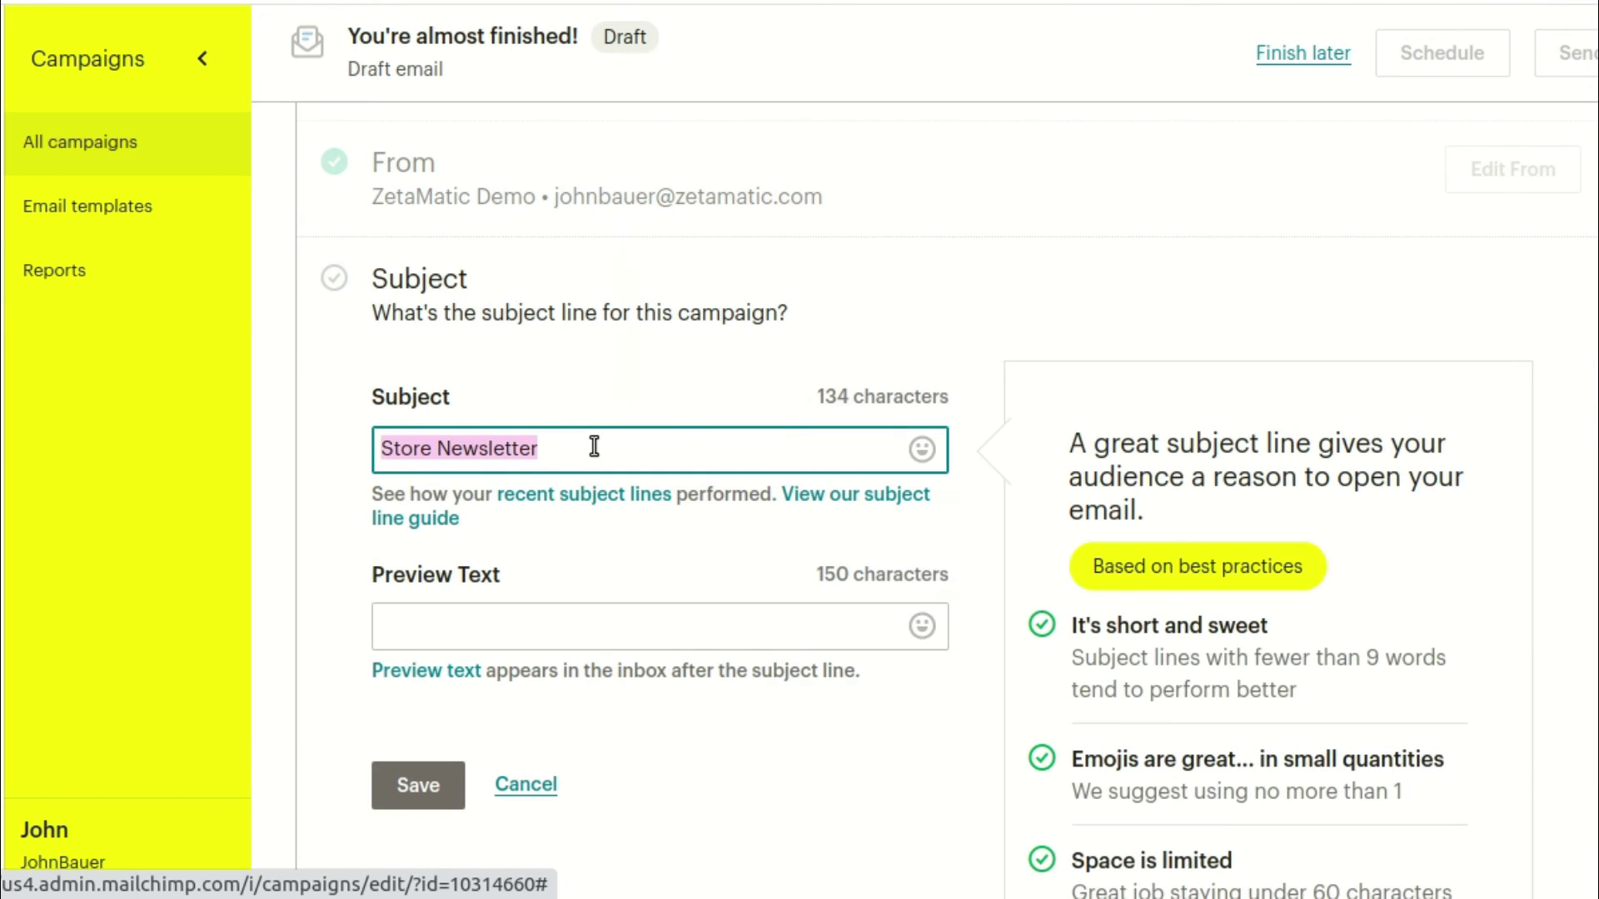
pyautogui.write('TEST E')
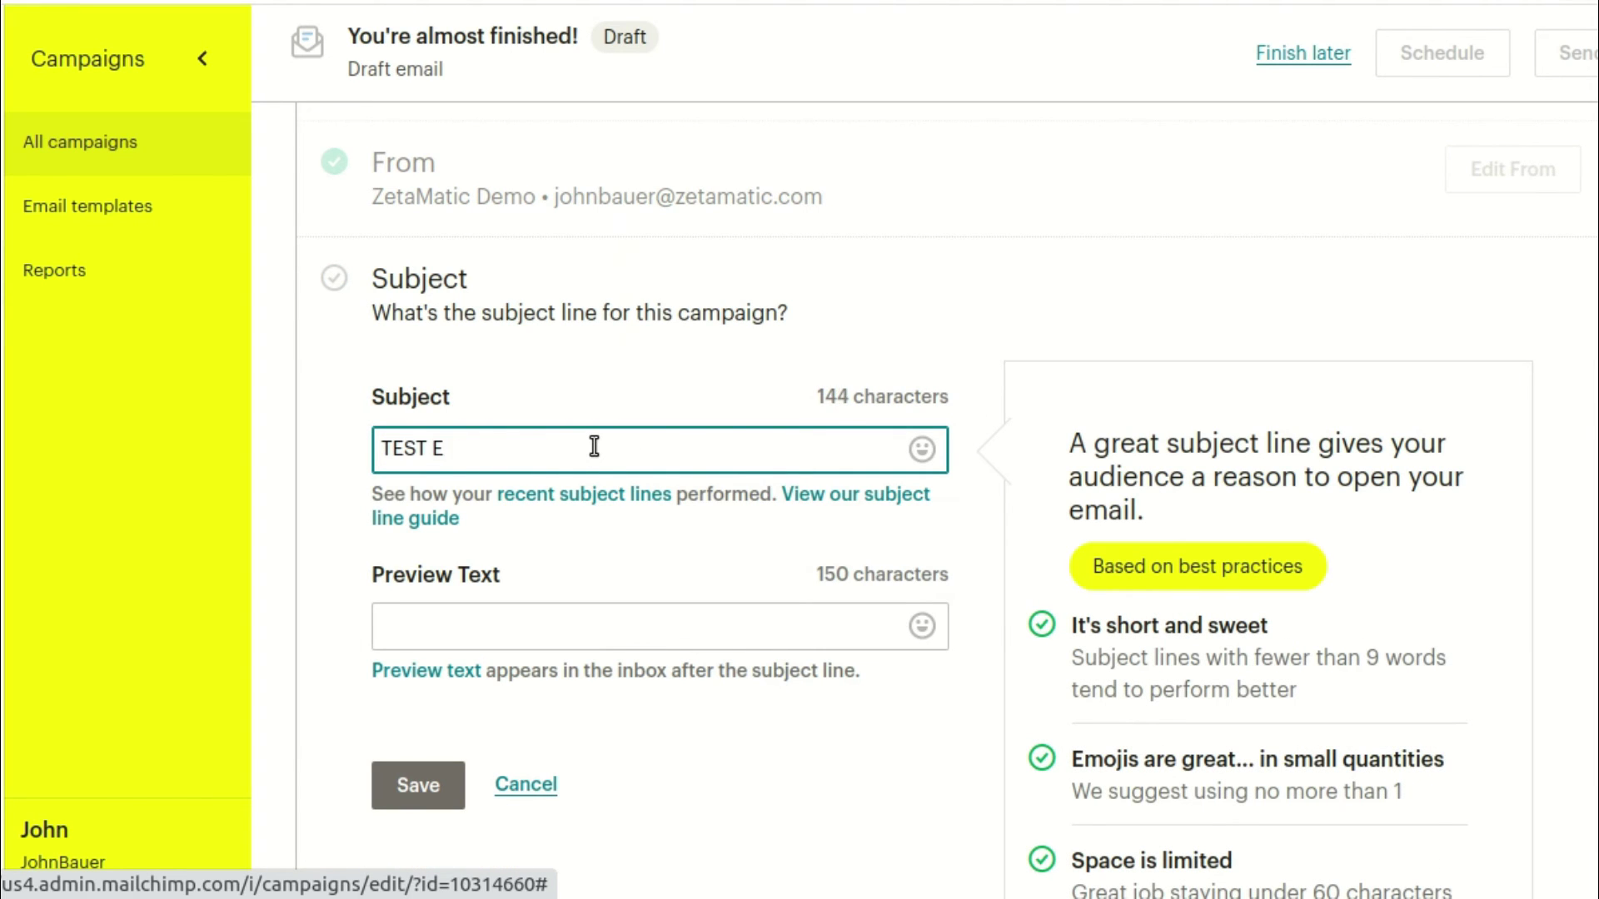
pyautogui.write('NMAIL')
pyautogui.click(617, 628)
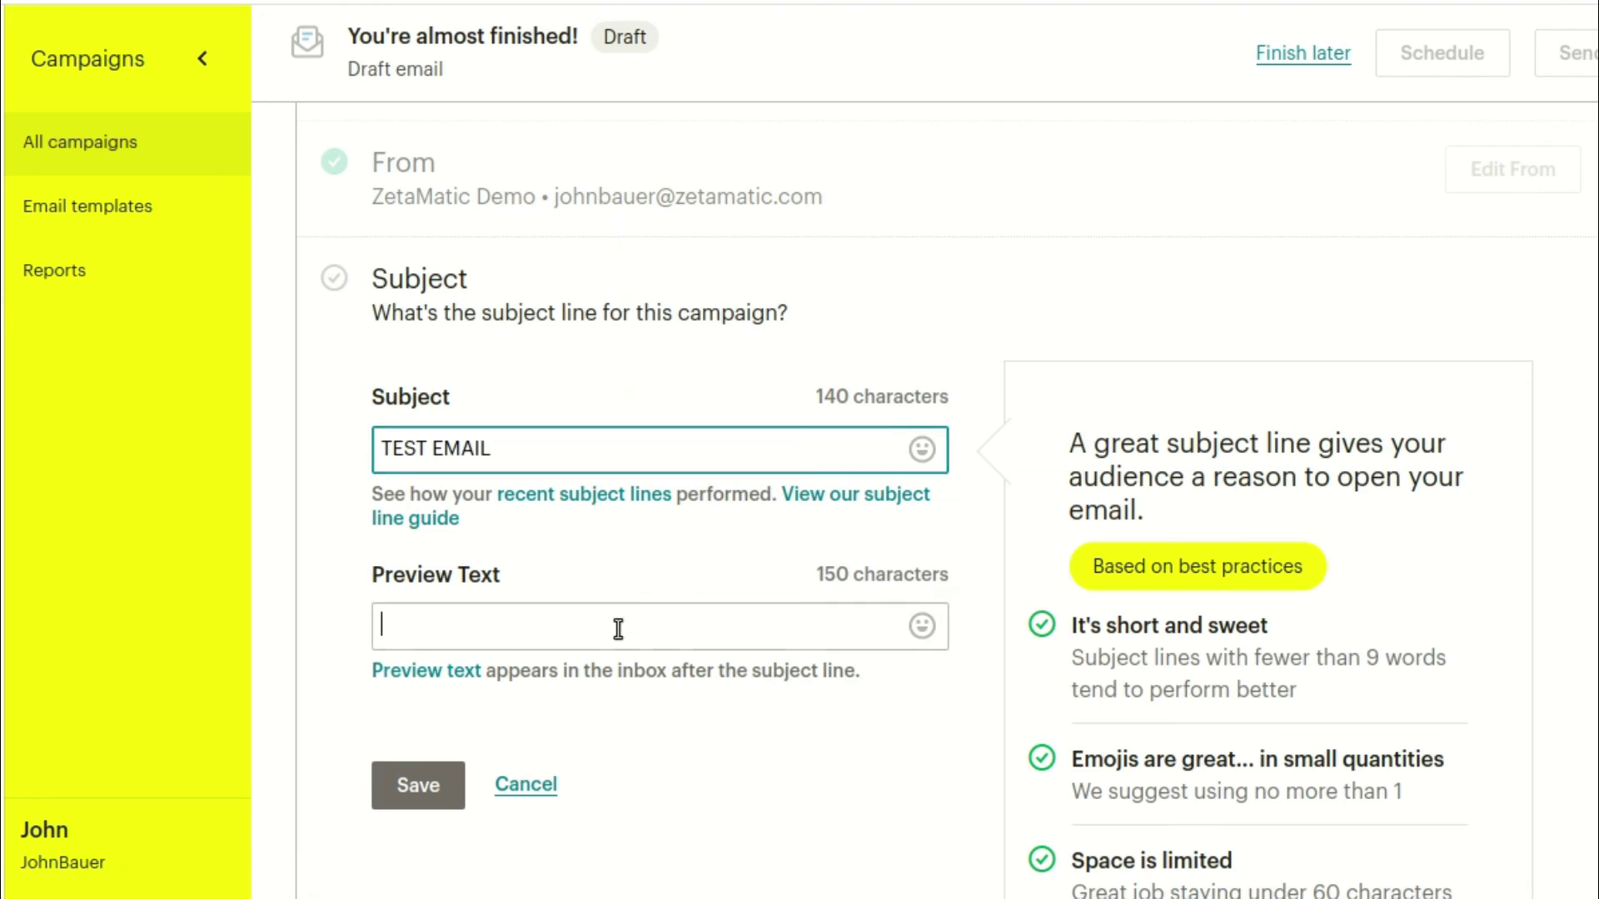
pyautogui.scroll(-3, 591, 508)
pyautogui.press('Return')
pyautogui.scroll(-3, 929, 408)
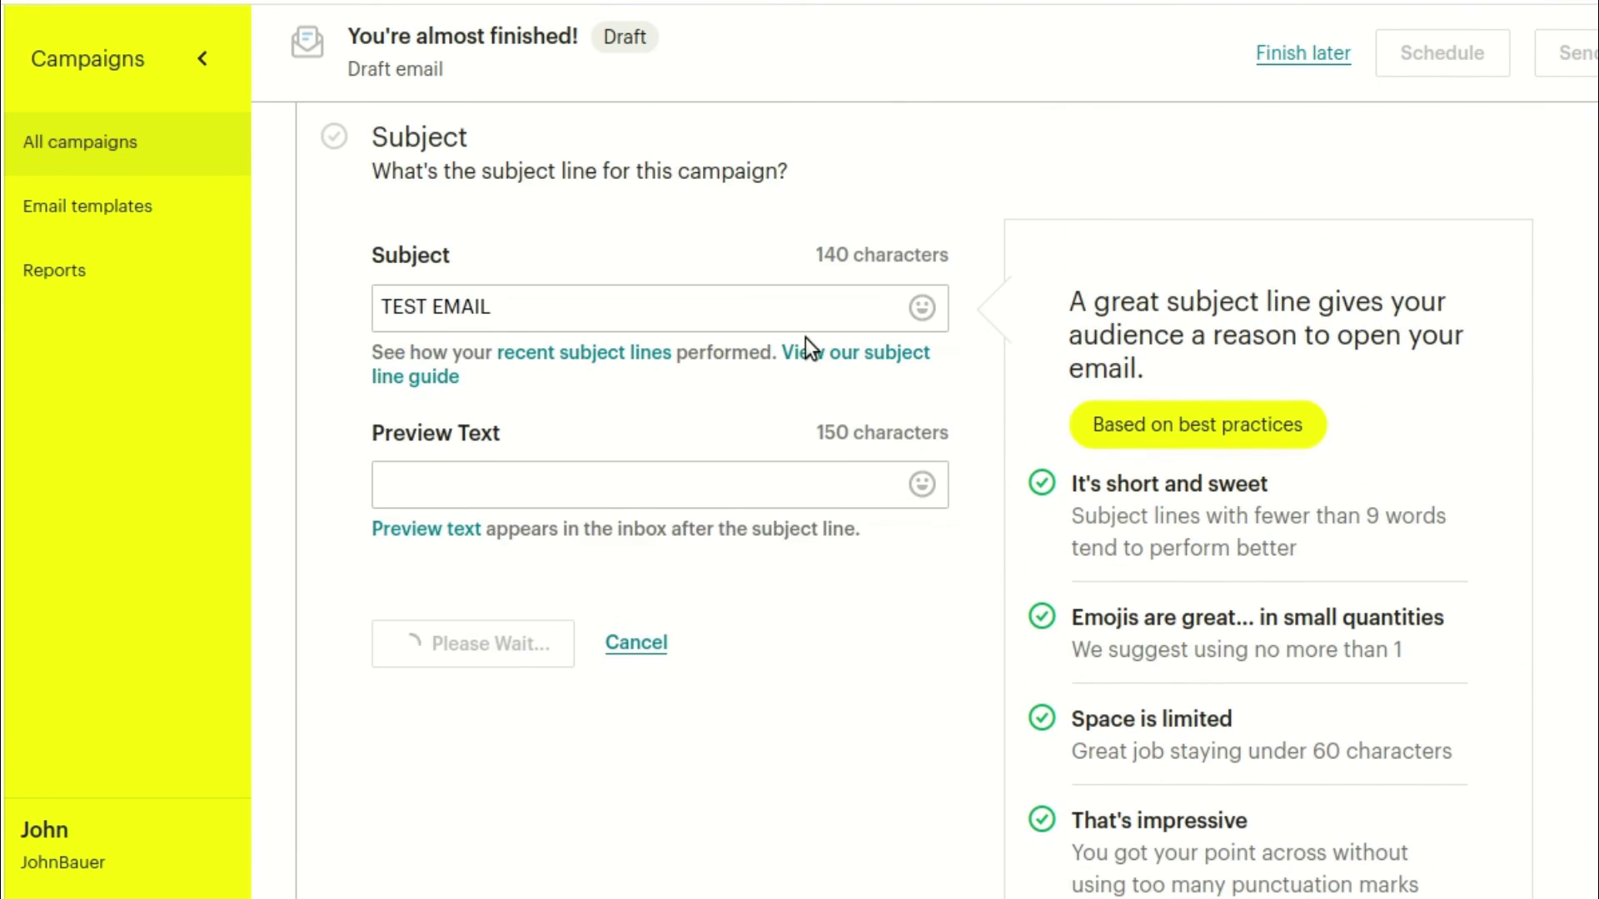
# Start the email design from the Basic '1 Column' layout
pyautogui.click(1477, 291)
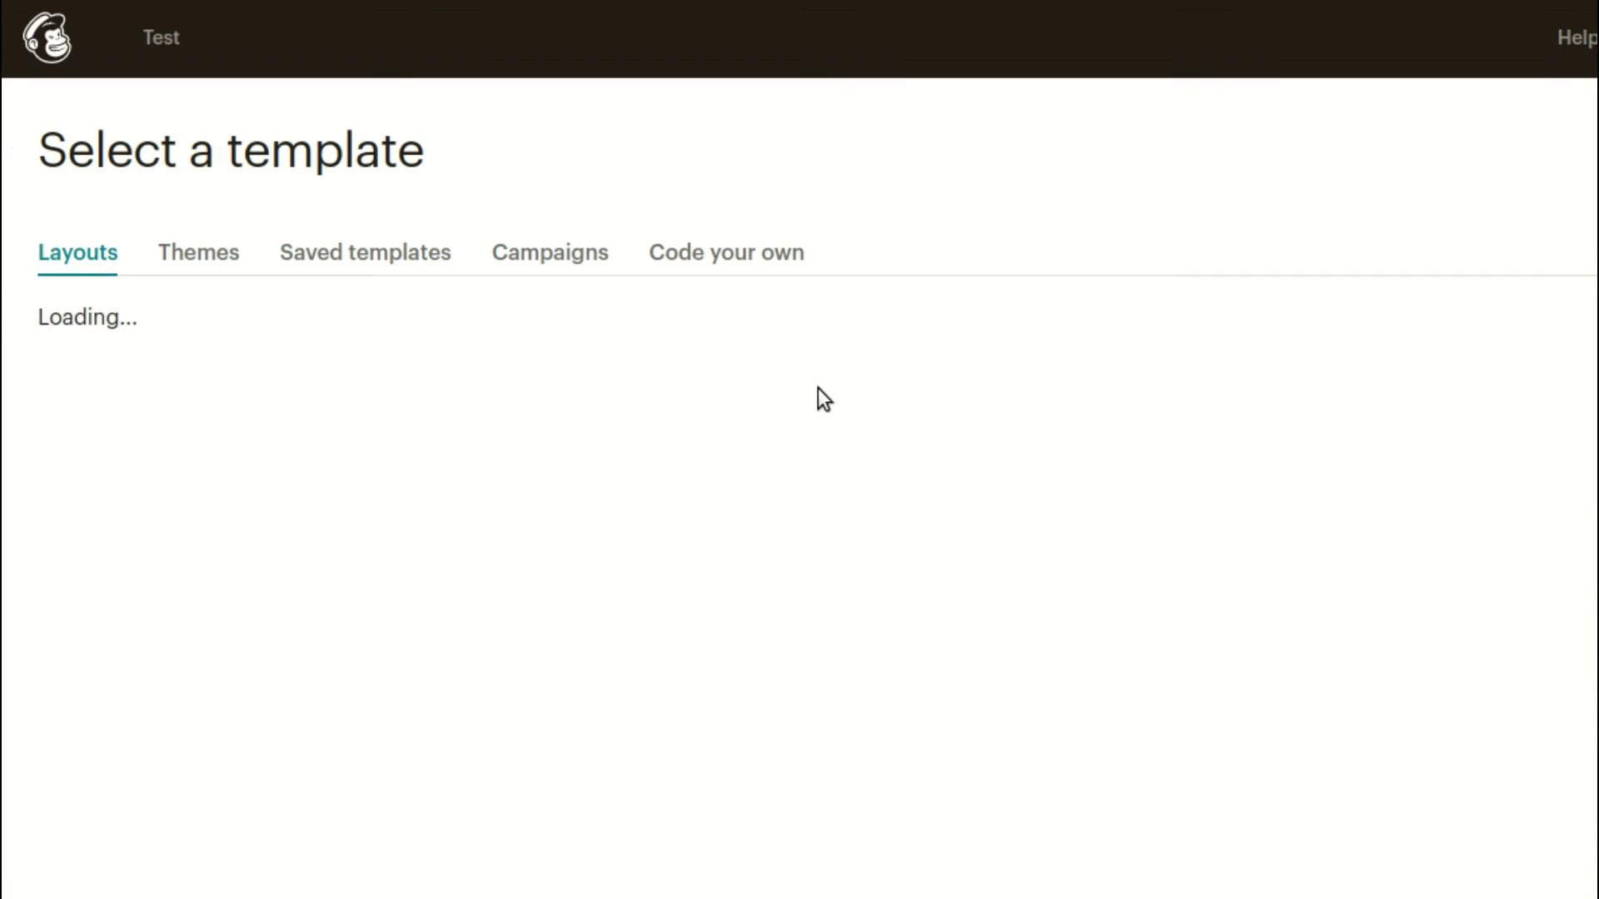
pyautogui.scroll(-3, 522, 478)
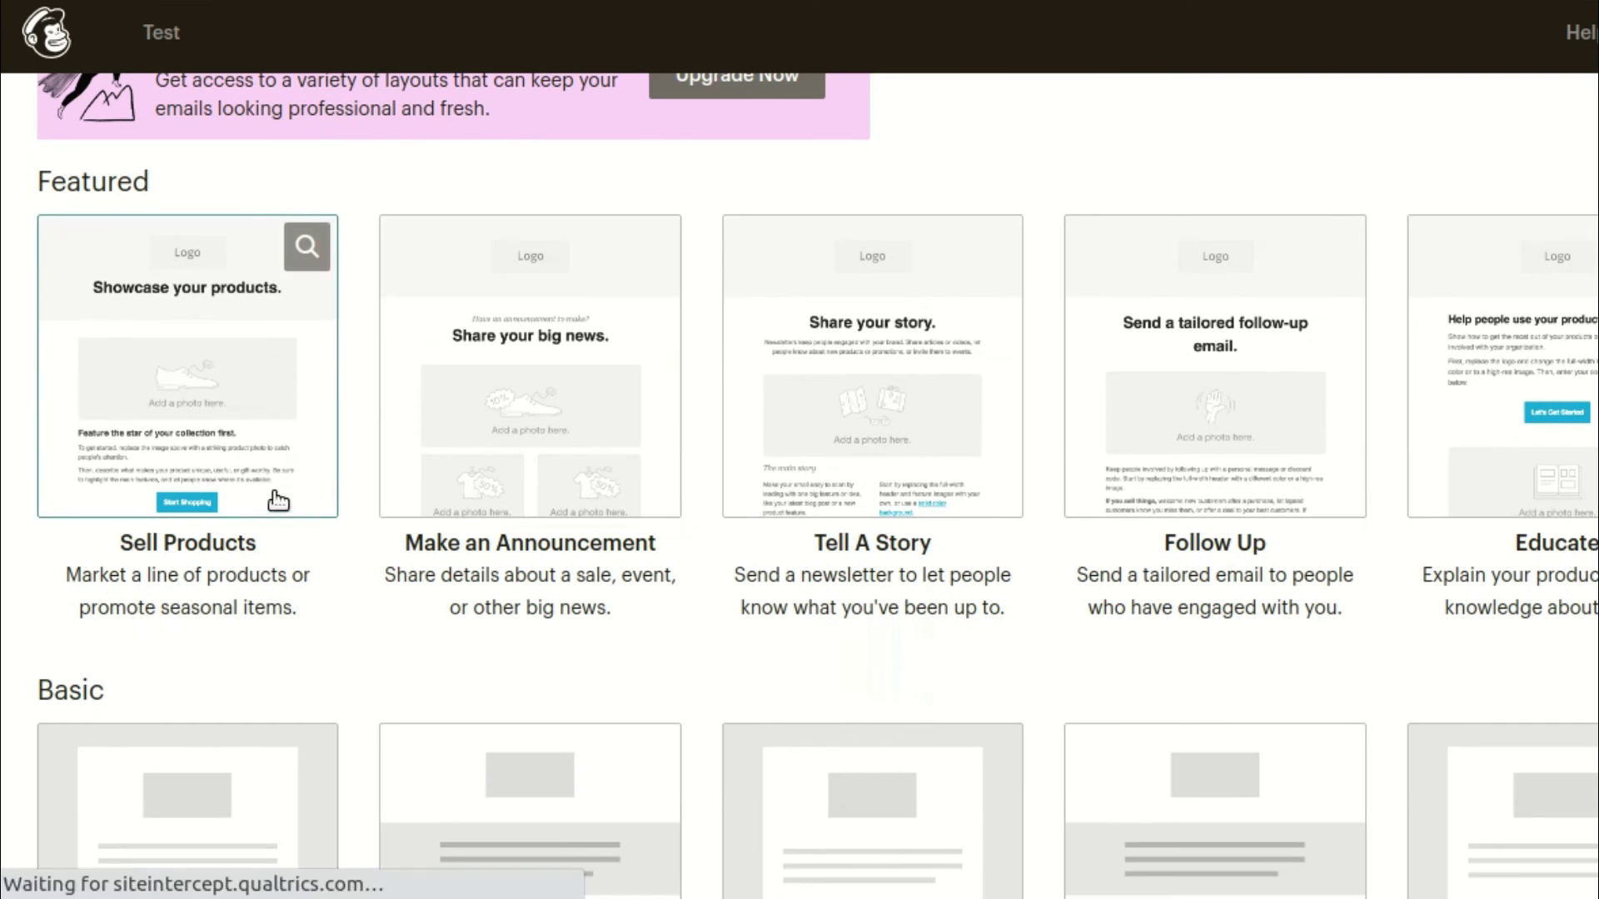
pyautogui.scroll(-4, 225, 469)
pyautogui.click(250, 500)
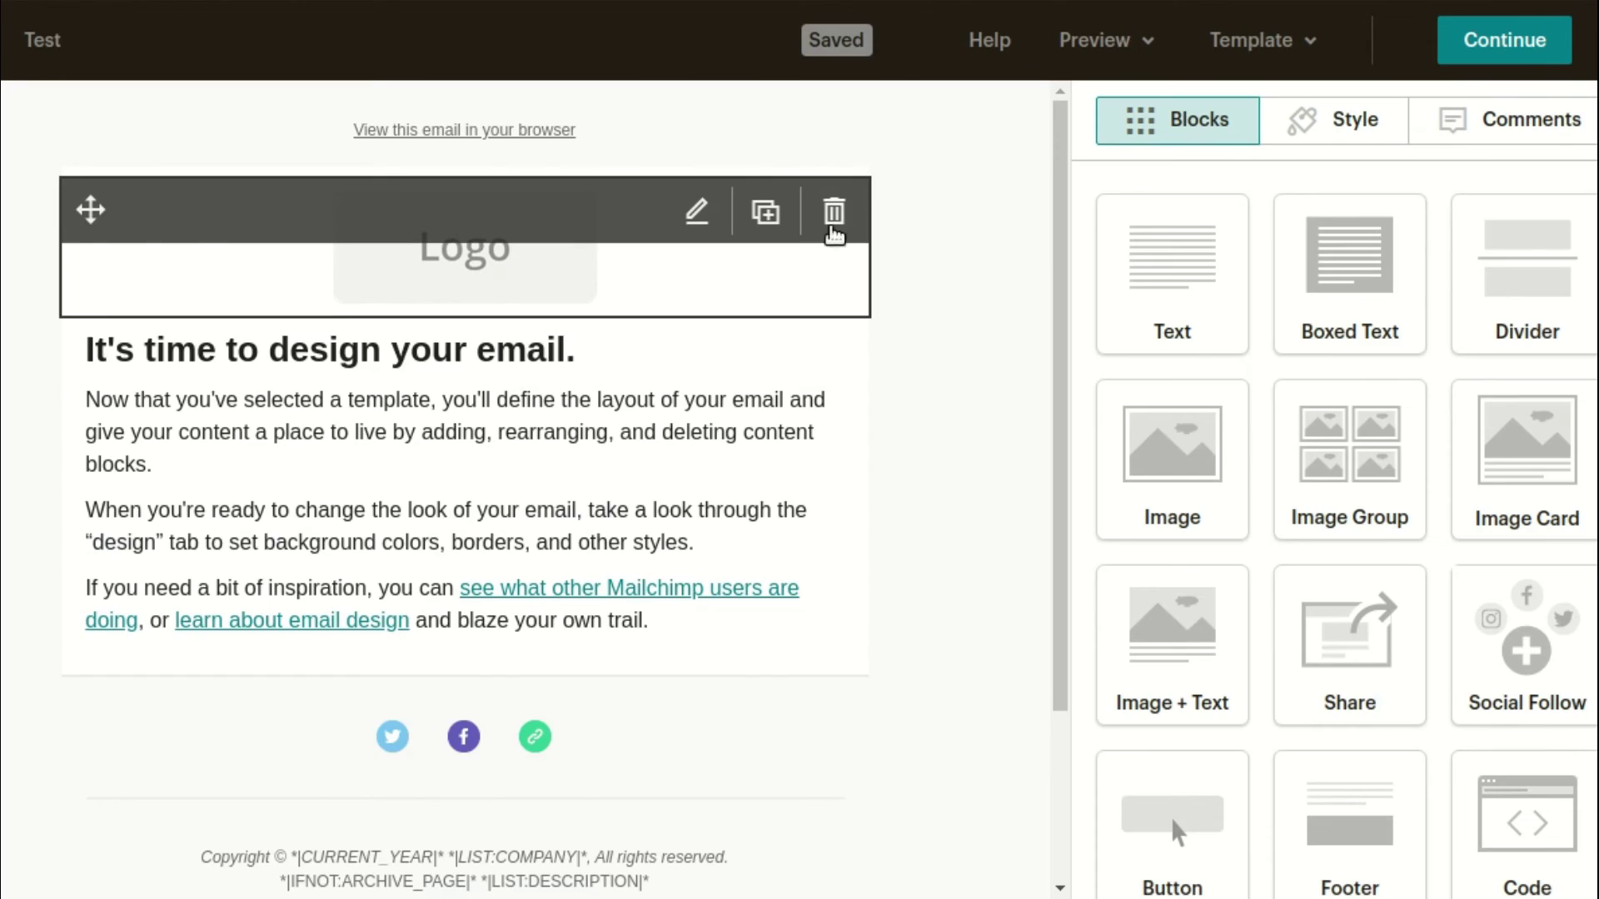
# Delete the logo and placeholder text blocks, then add a Text block in the second area
pyautogui.click(832, 217)
pyautogui.press('Return')
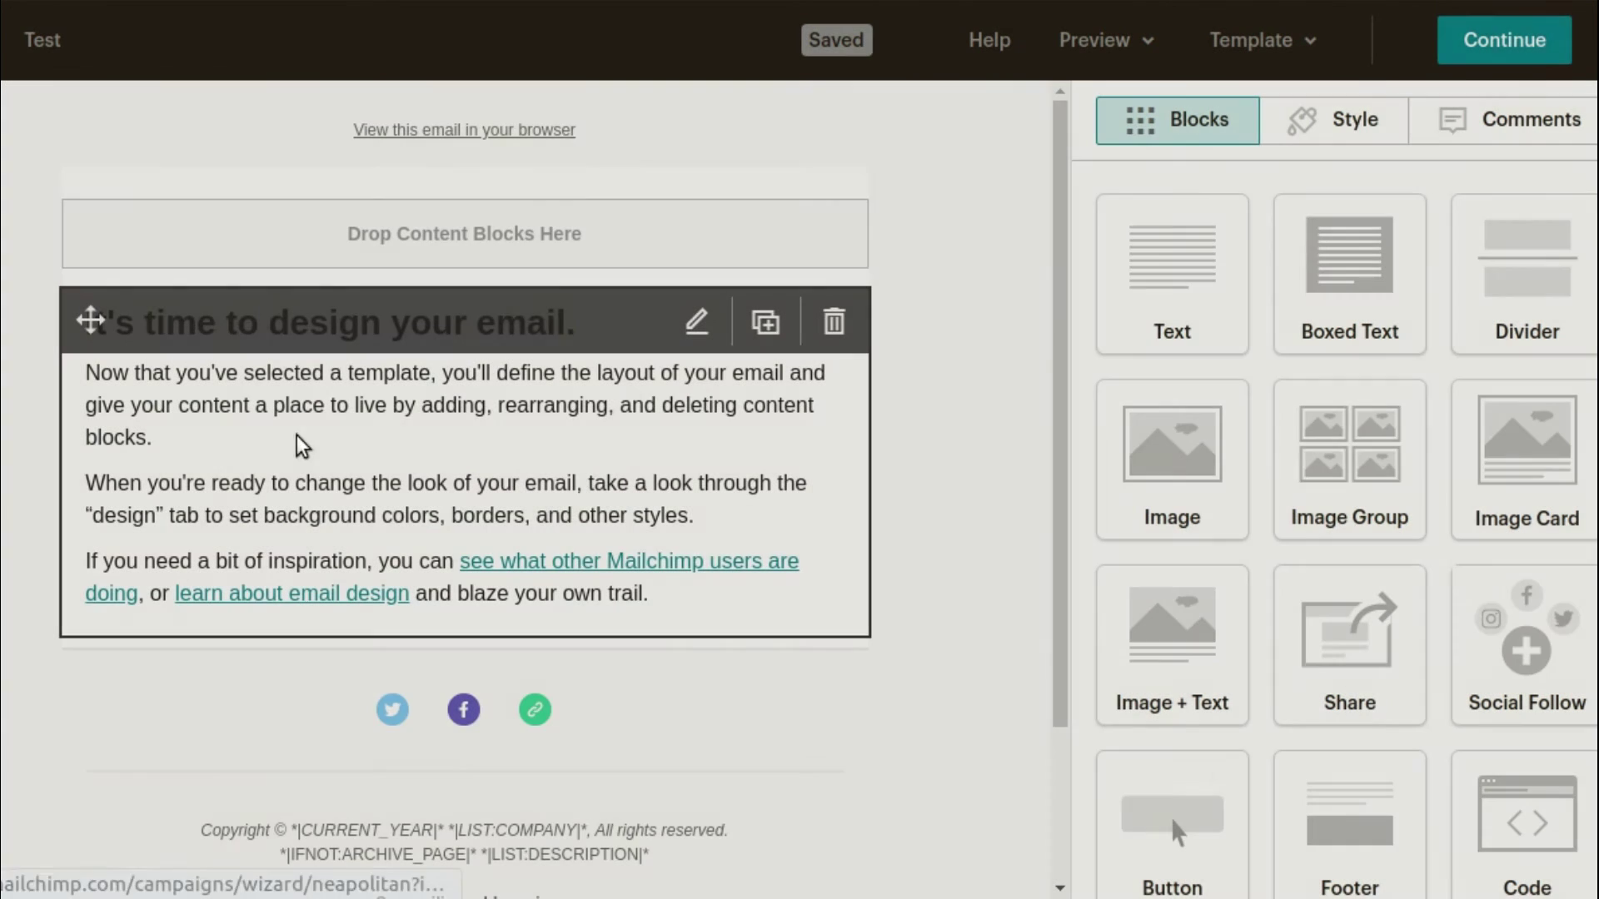
pyautogui.click(831, 321)
pyautogui.press('Return')
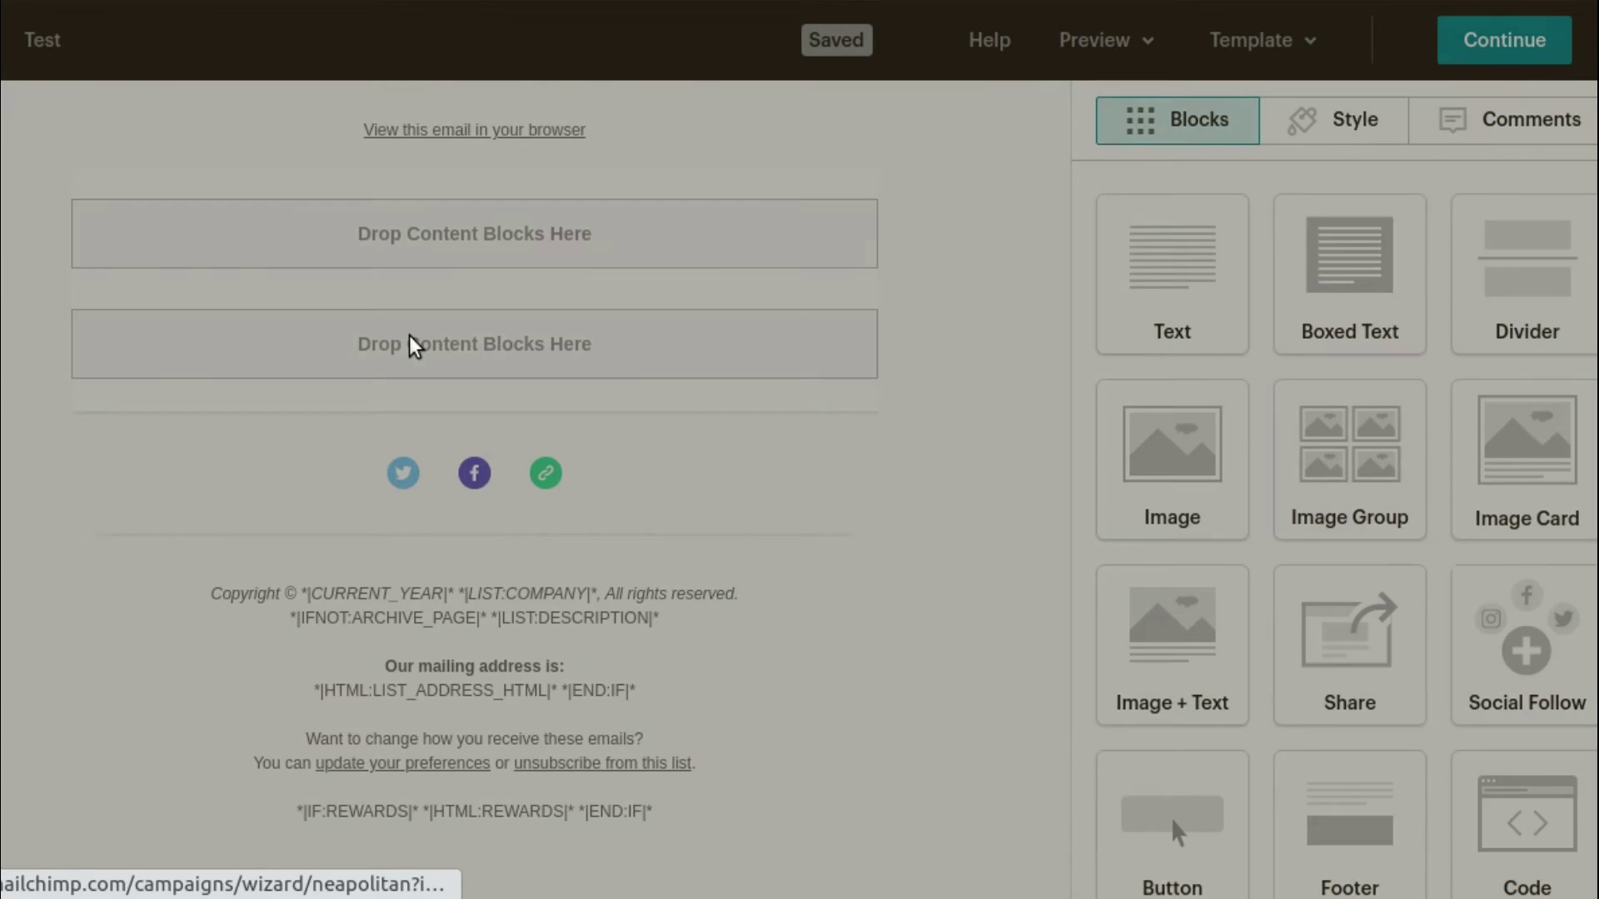
pyautogui.moveTo(1171, 275); pyautogui.dragTo(587, 533)
# Remove the social links block and replace the text block's content with the WCMND Code merge tag
pyautogui.click(842, 404)
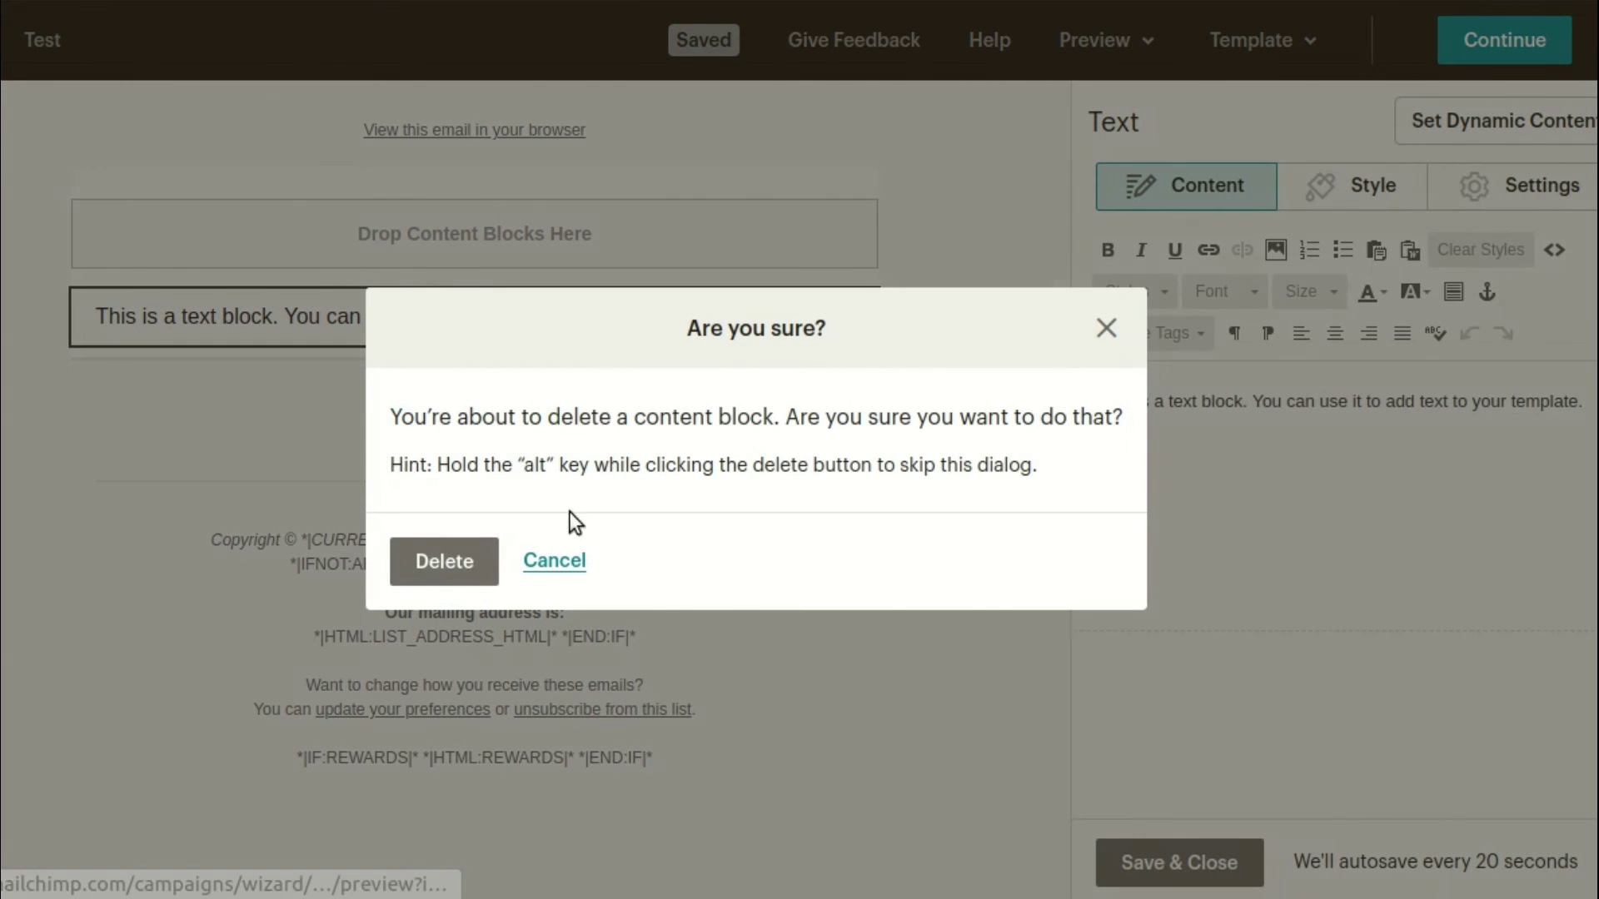
pyautogui.press('Return')
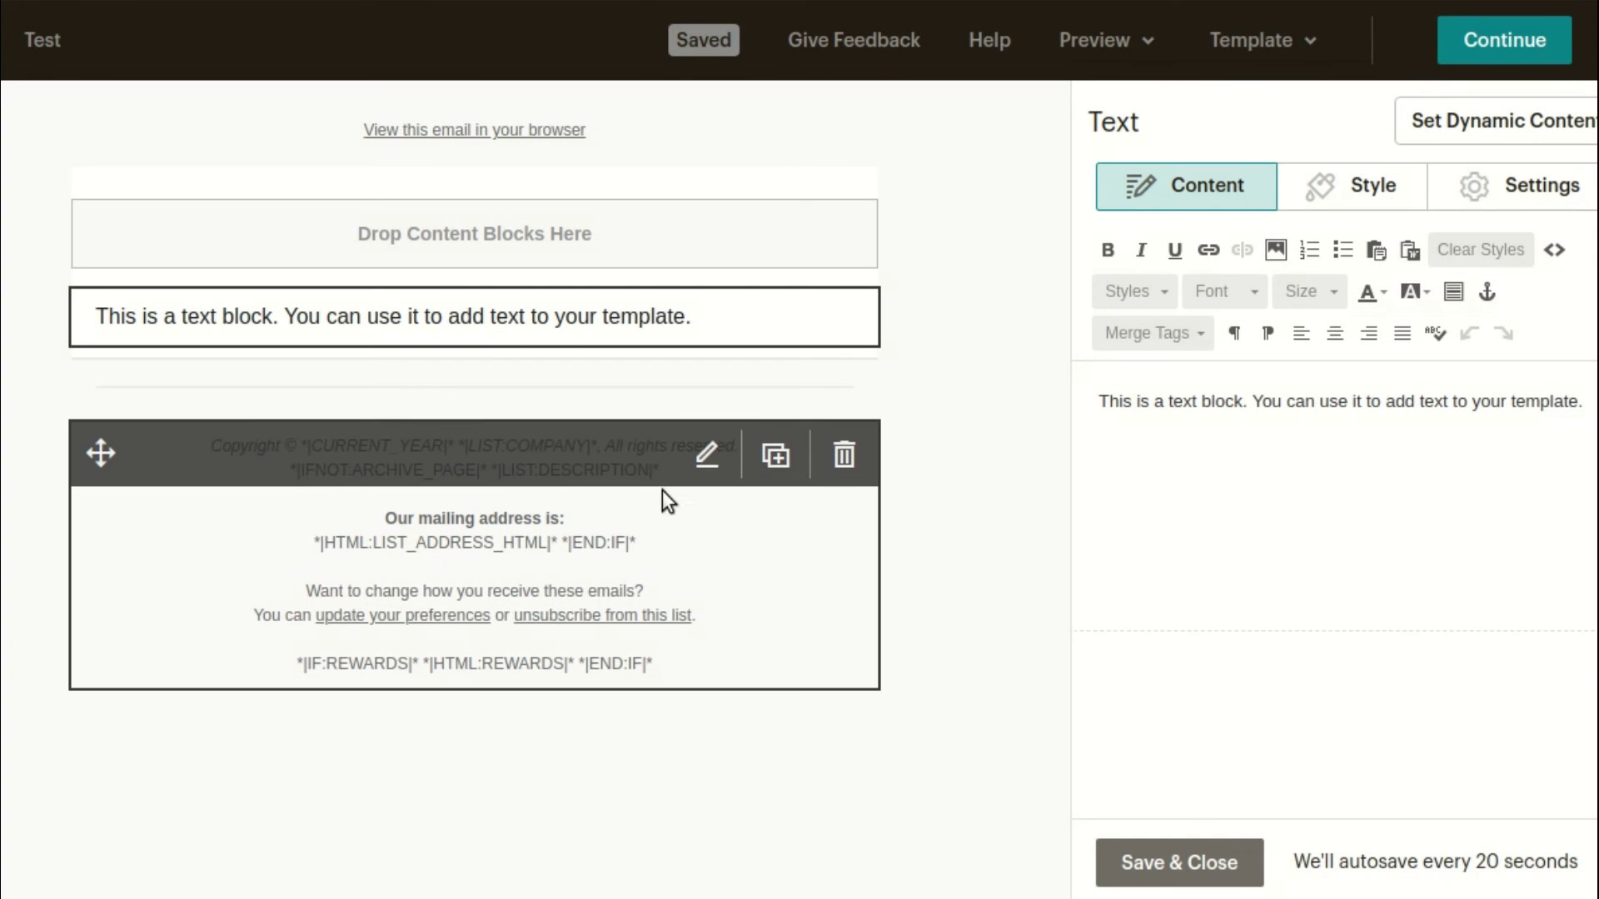
pyautogui.click(1191, 443)
pyautogui.hotkey('ctrl', 'a')
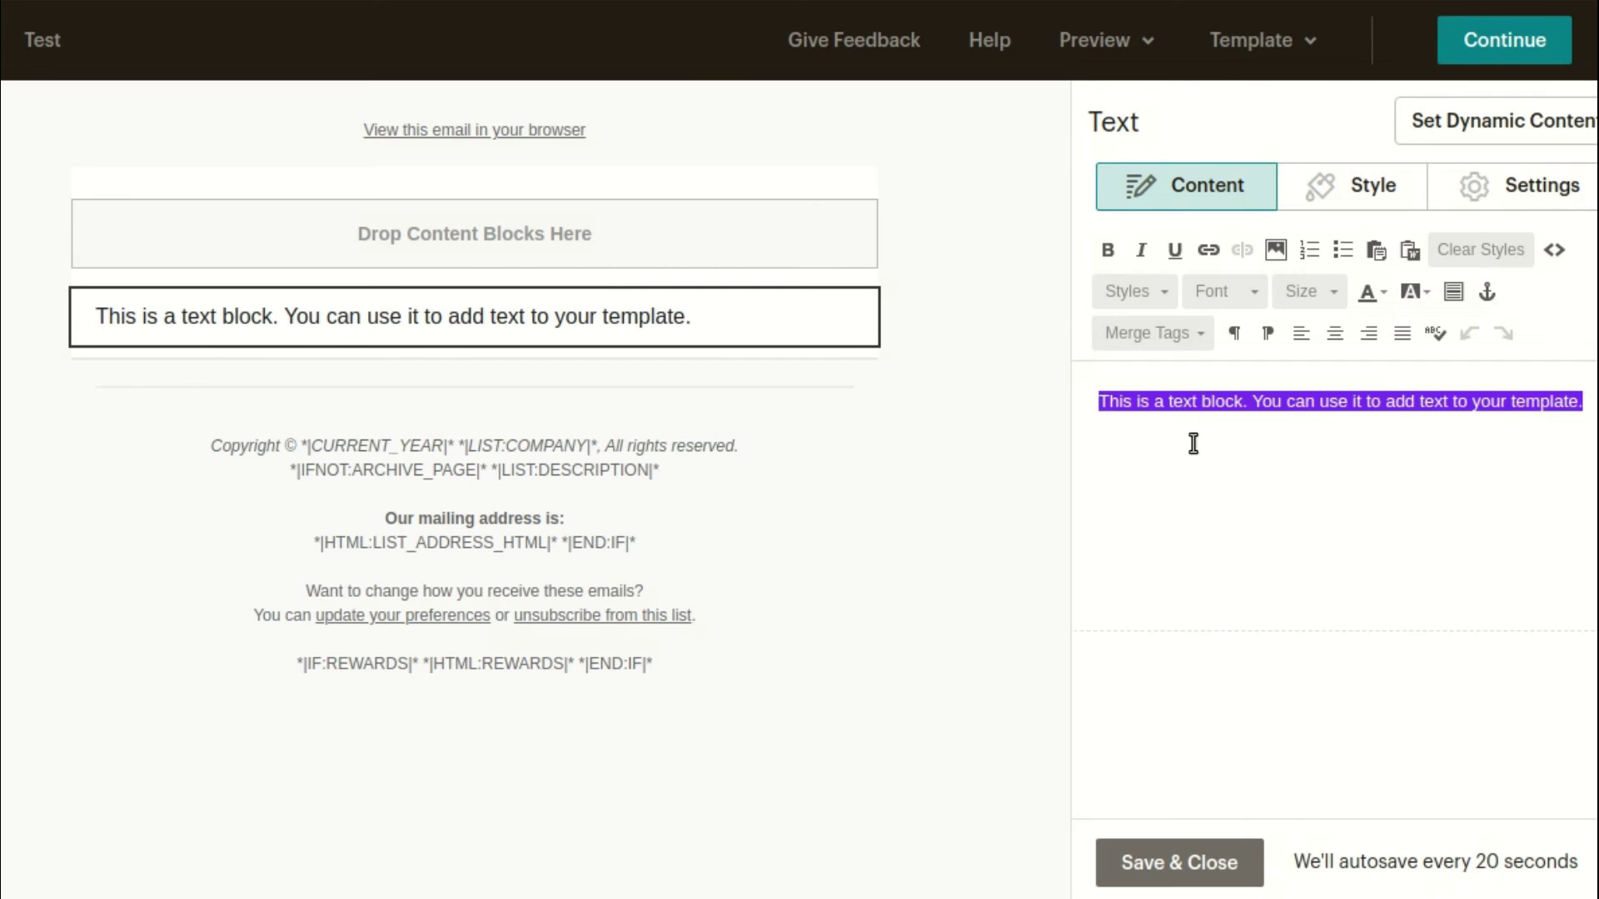
pyautogui.click(1177, 350)
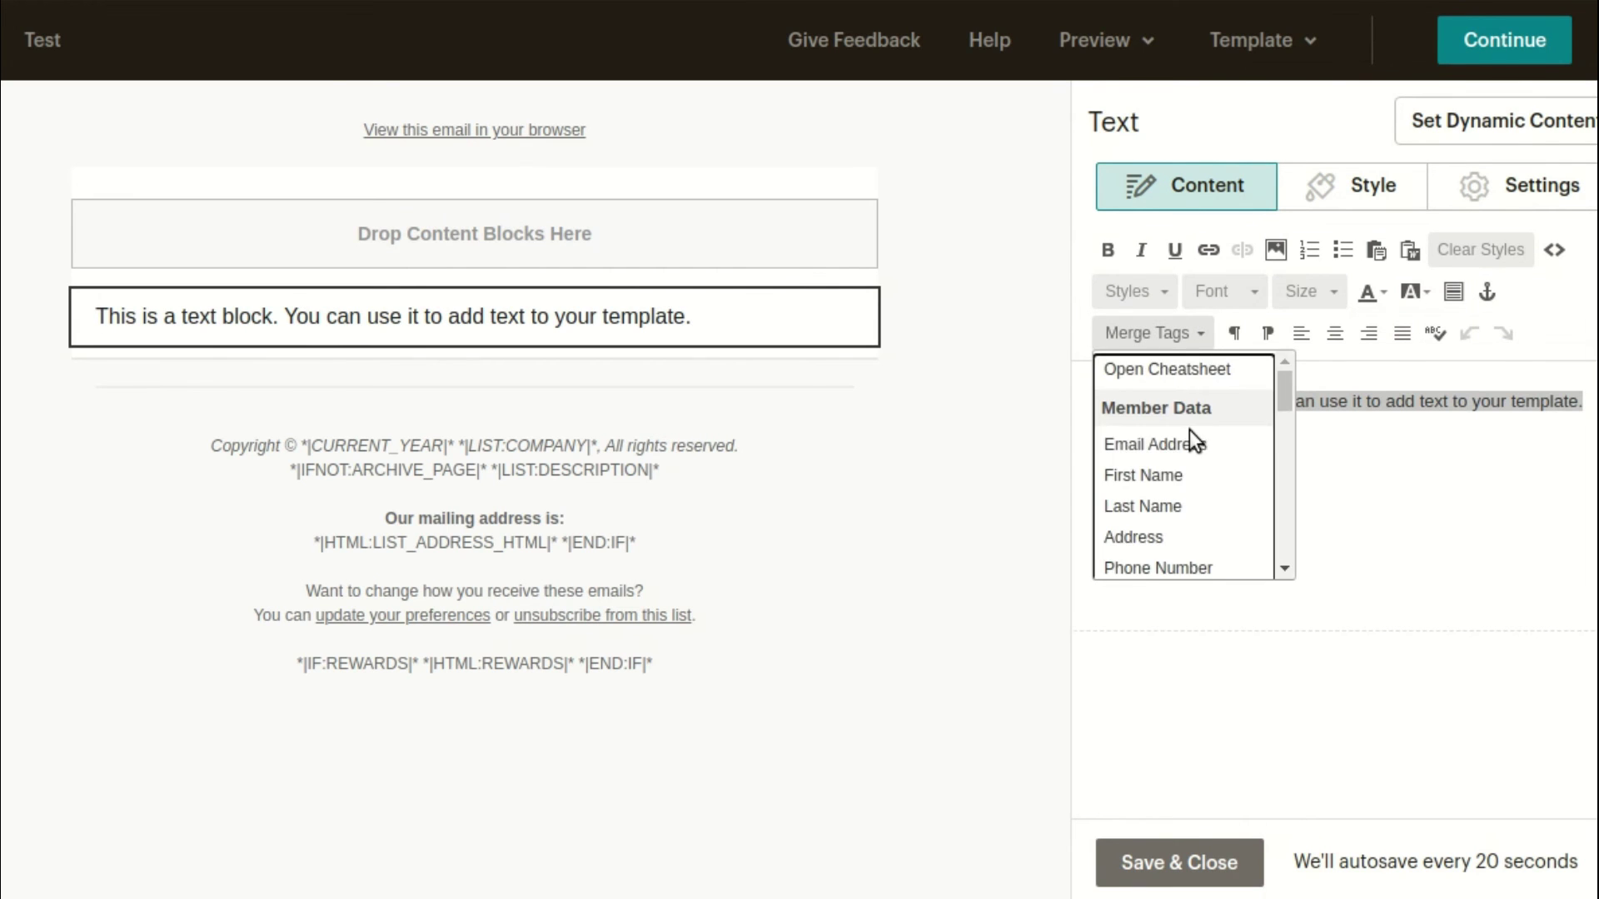
pyautogui.scroll(-3, 1206, 469)
pyautogui.scroll(-6, 1208, 471)
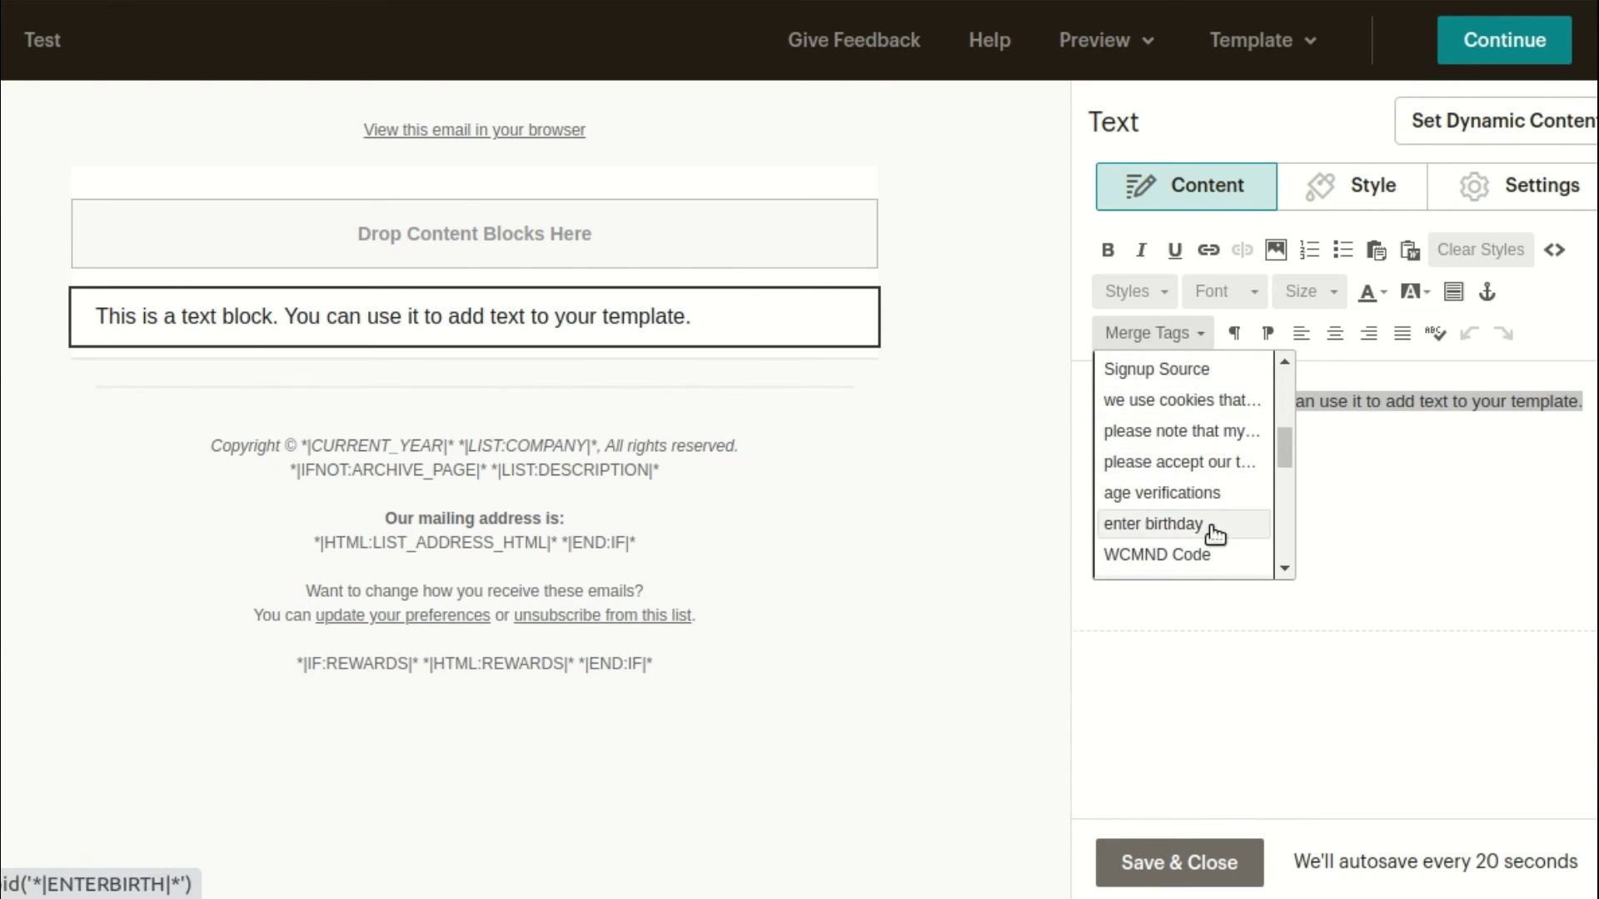
pyautogui.click(1240, 552)
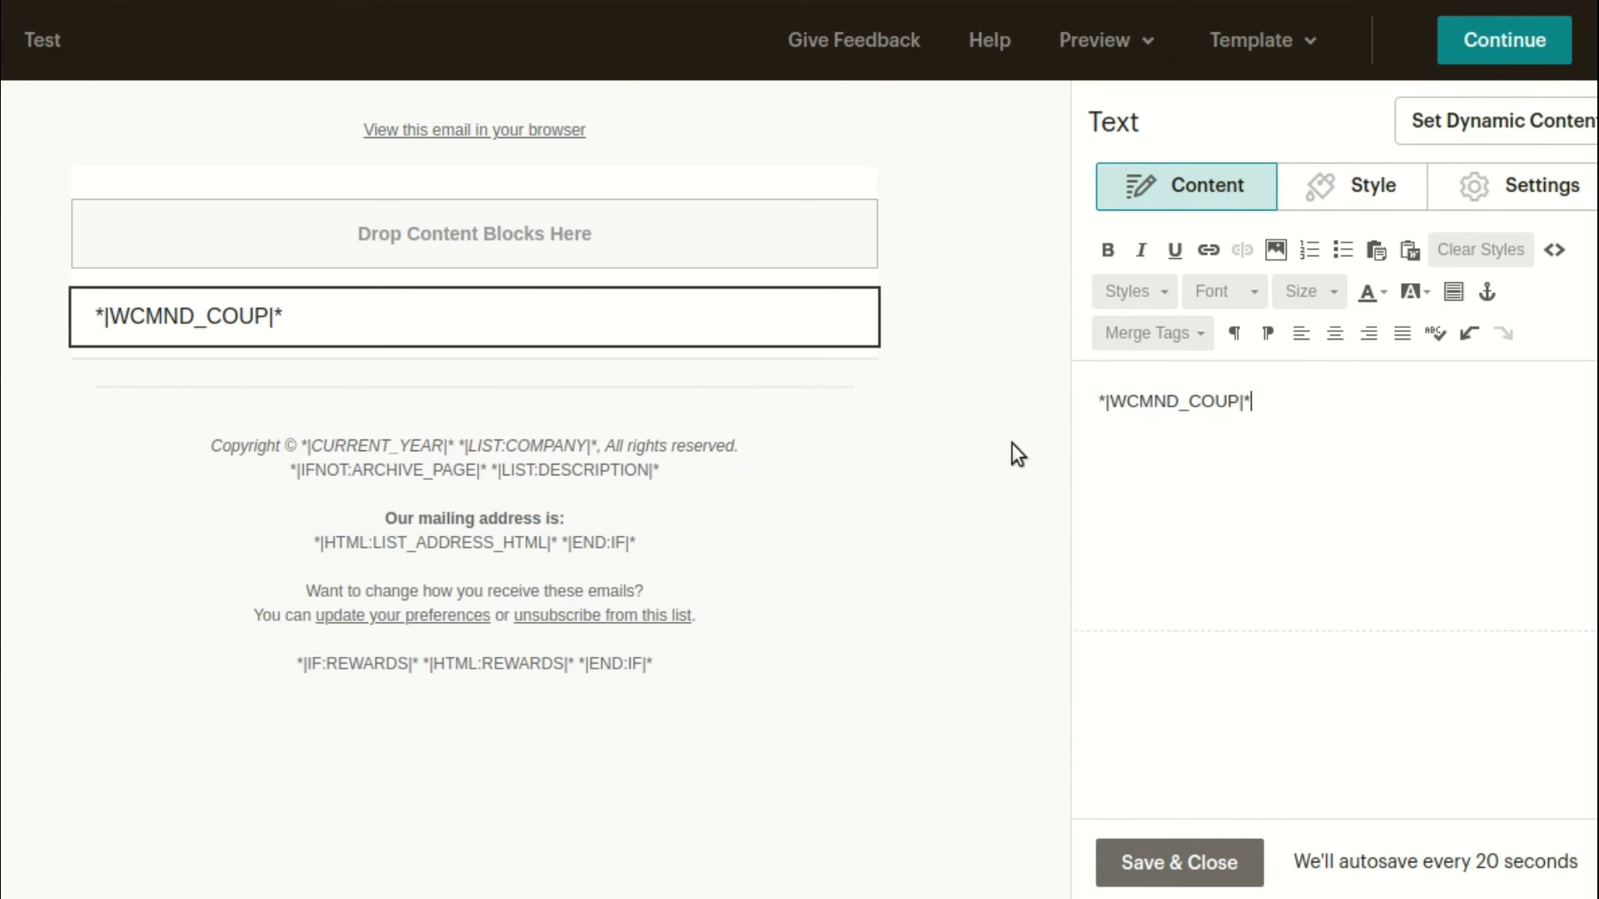
pyautogui.click(1209, 864)
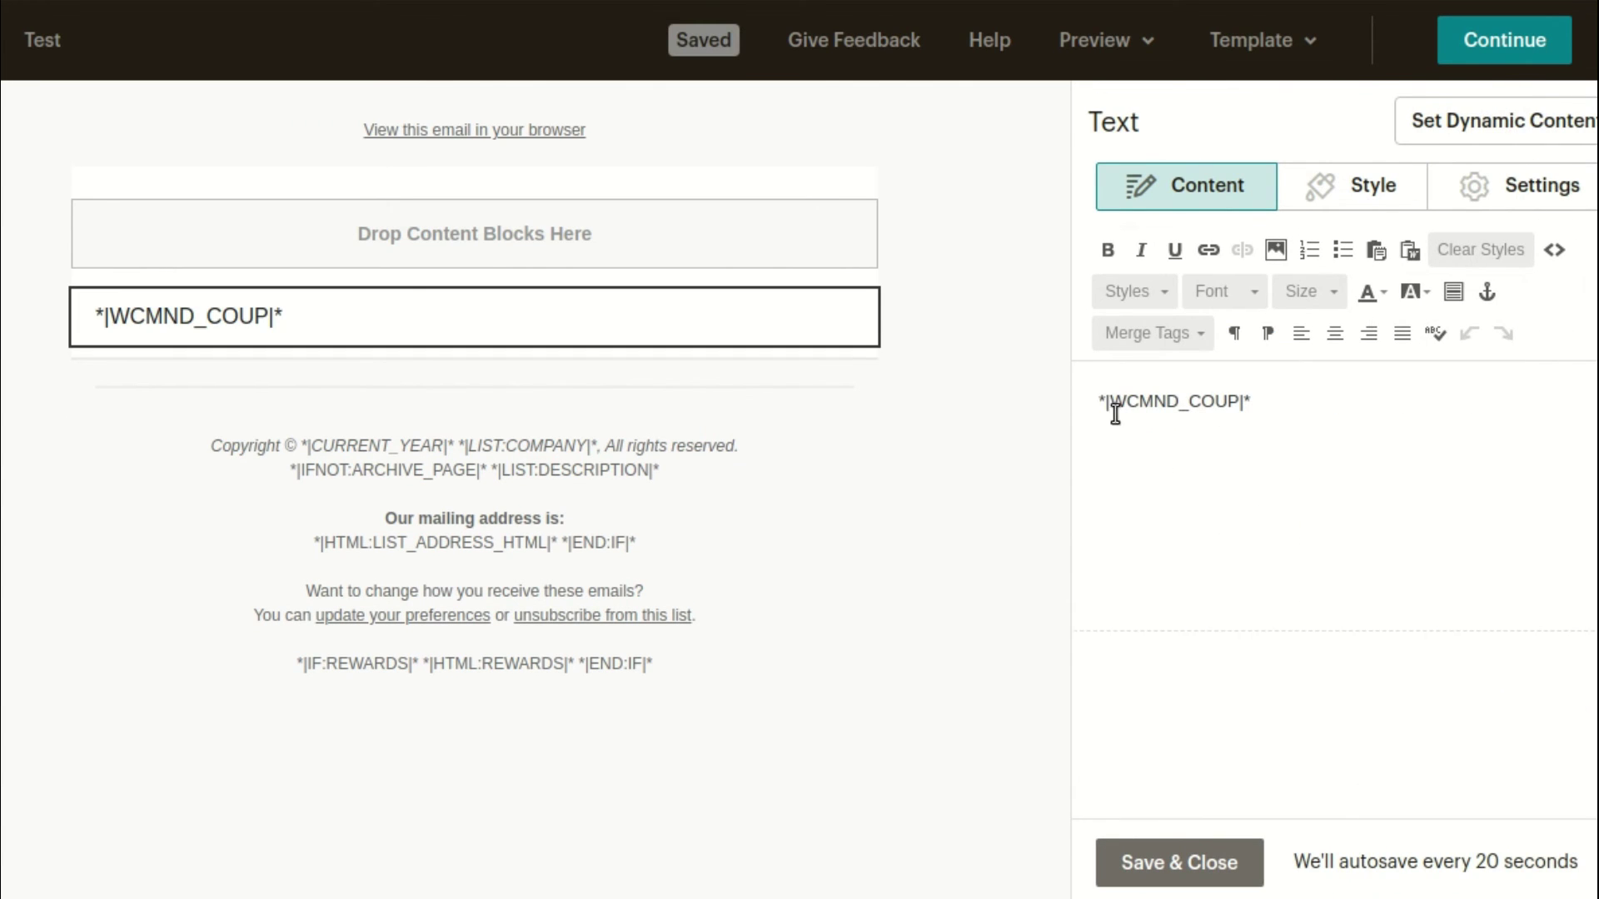
# Add 'Here is your Coupon Code:' before the merge tag and save the text block
pyautogui.click(1101, 402)
pyautogui.write('Her')
pyautogui.write('e is your ')
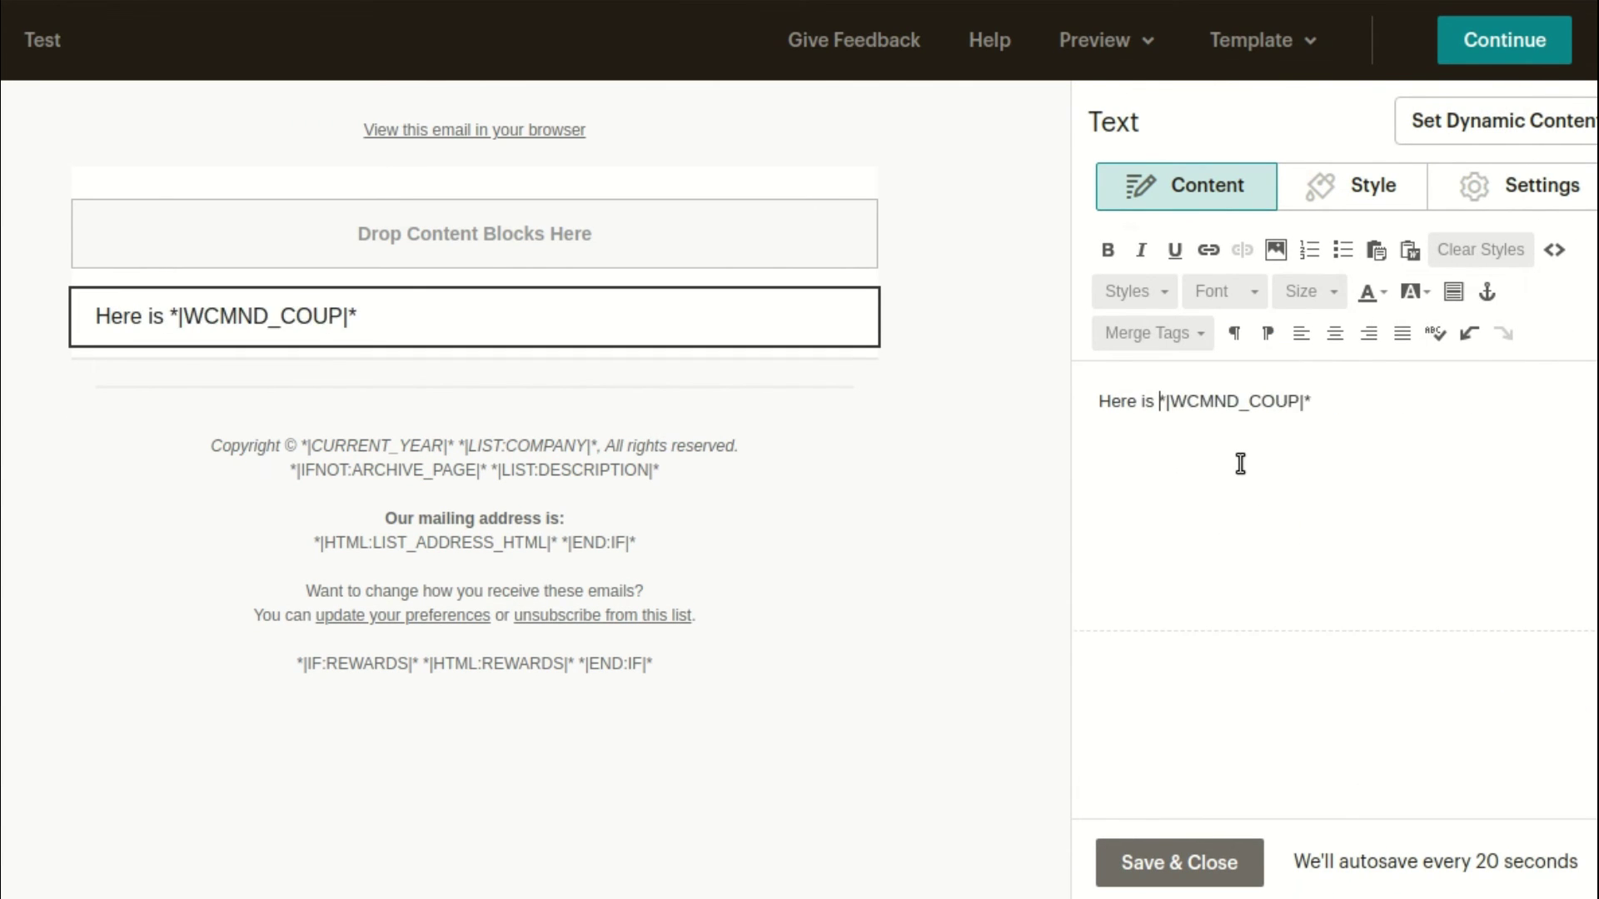
pyautogui.write('Coupon Code:')
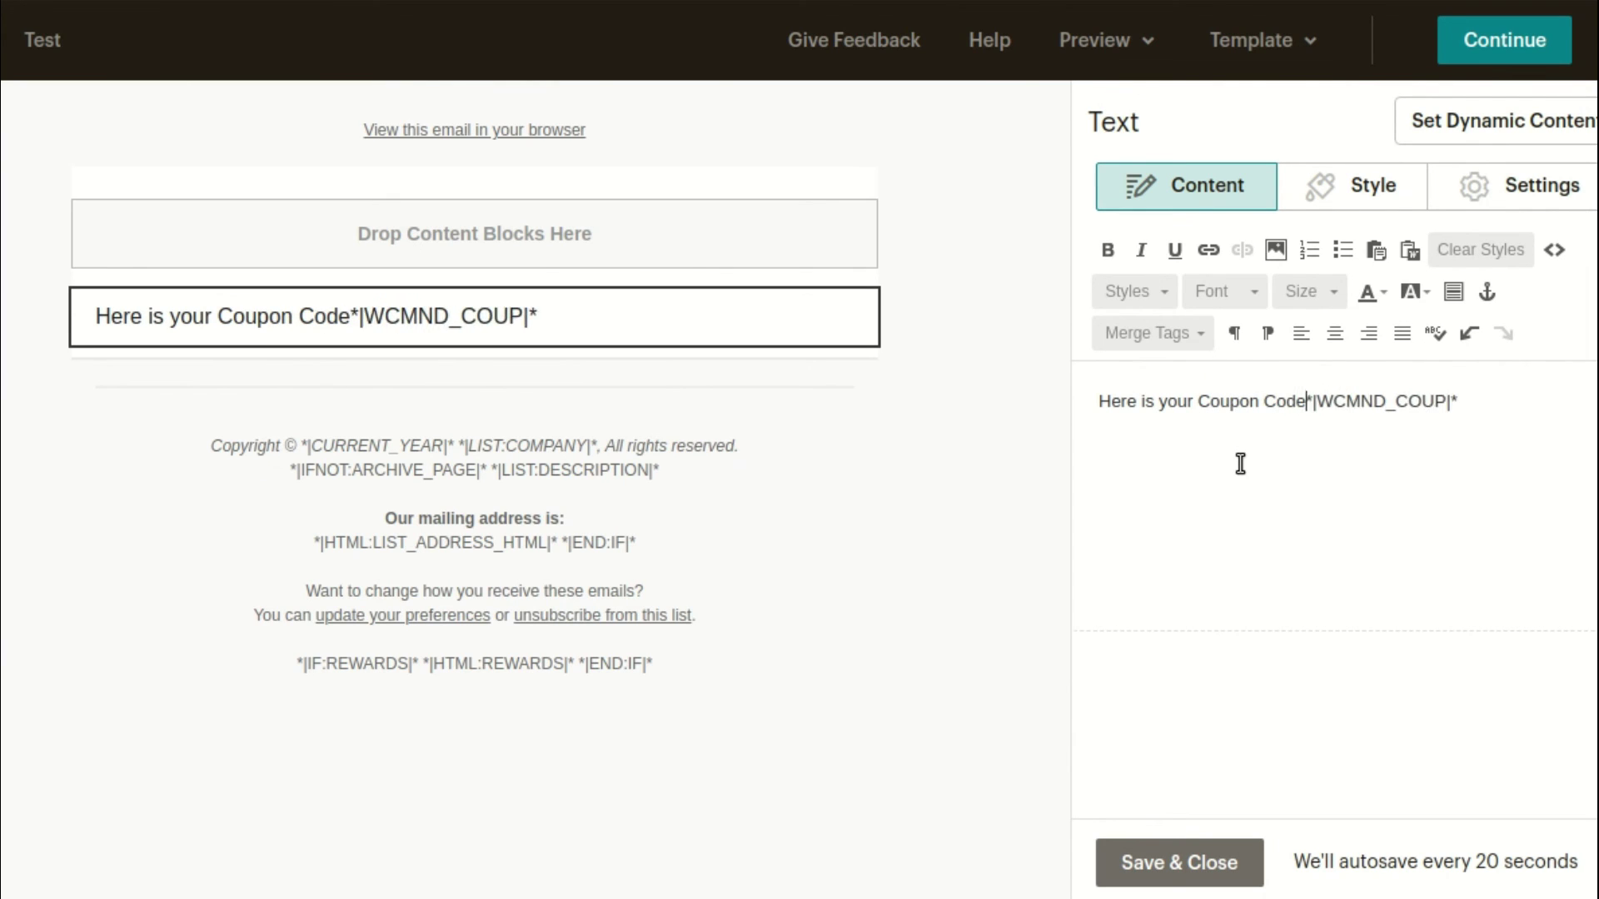
pyautogui.hotkey('ctrl', 'a')
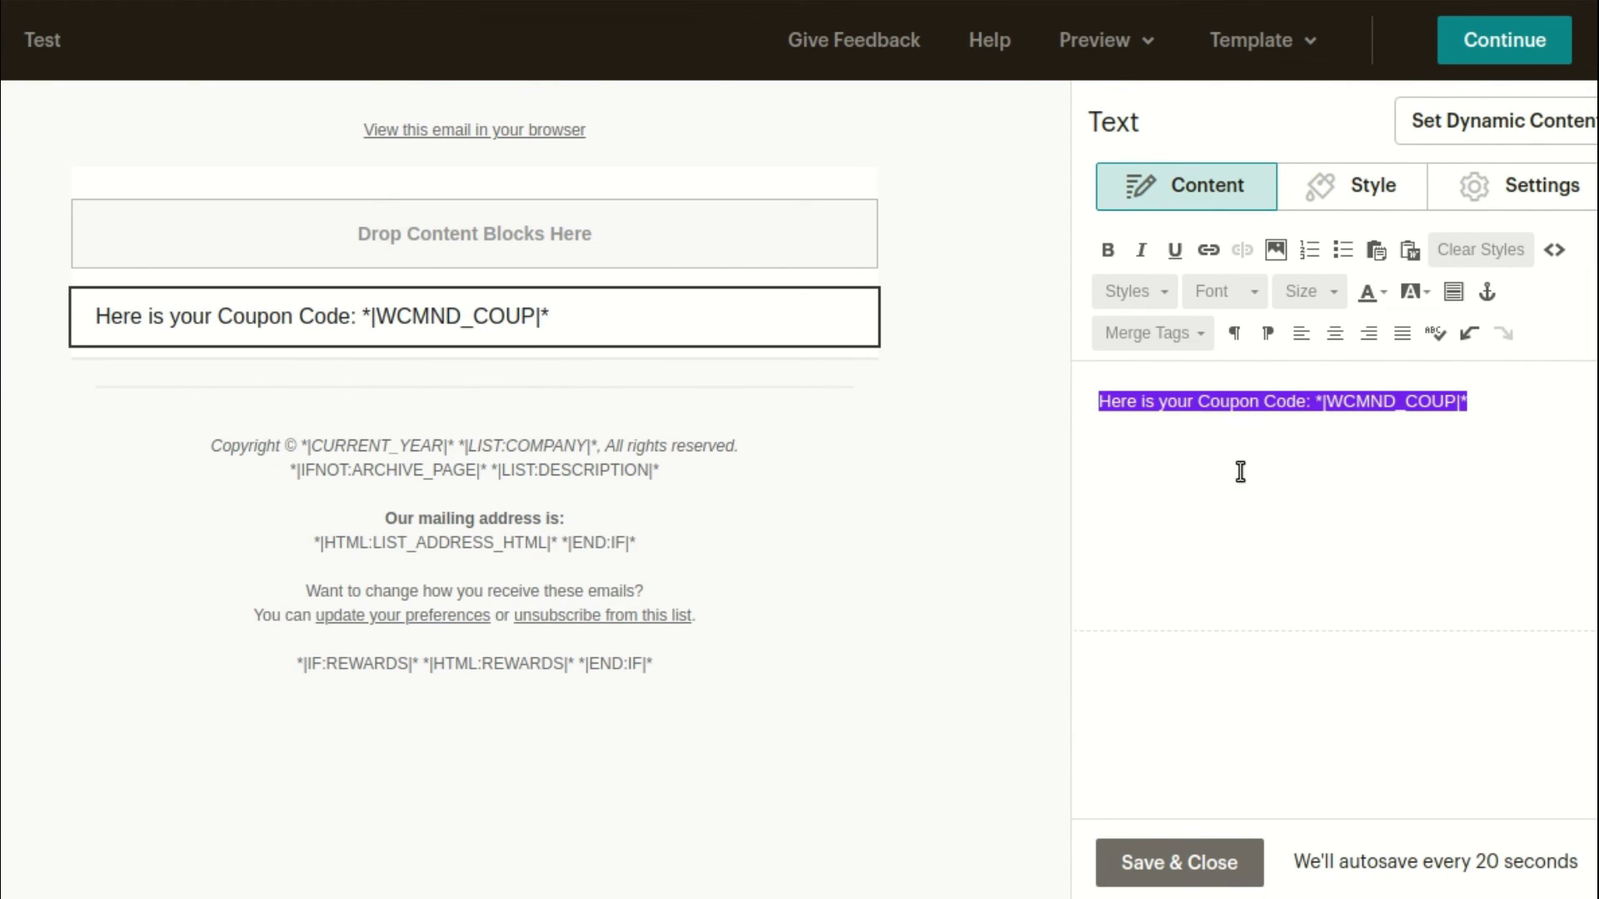
pyautogui.click(1238, 467)
pyautogui.click(1189, 881)
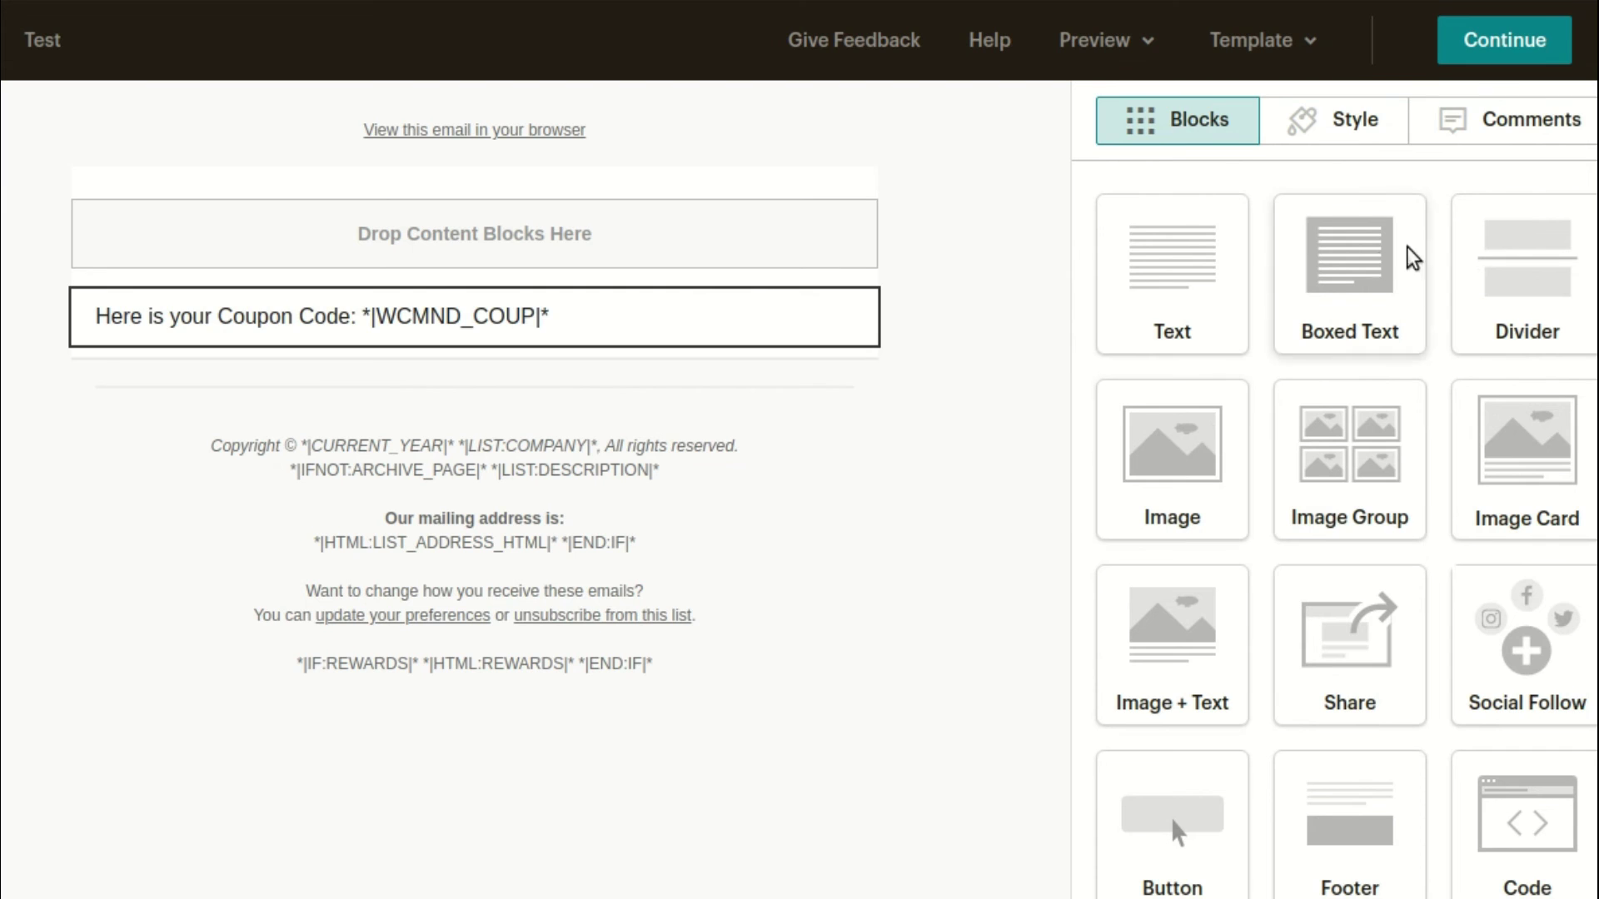
pyautogui.click(1532, 42)
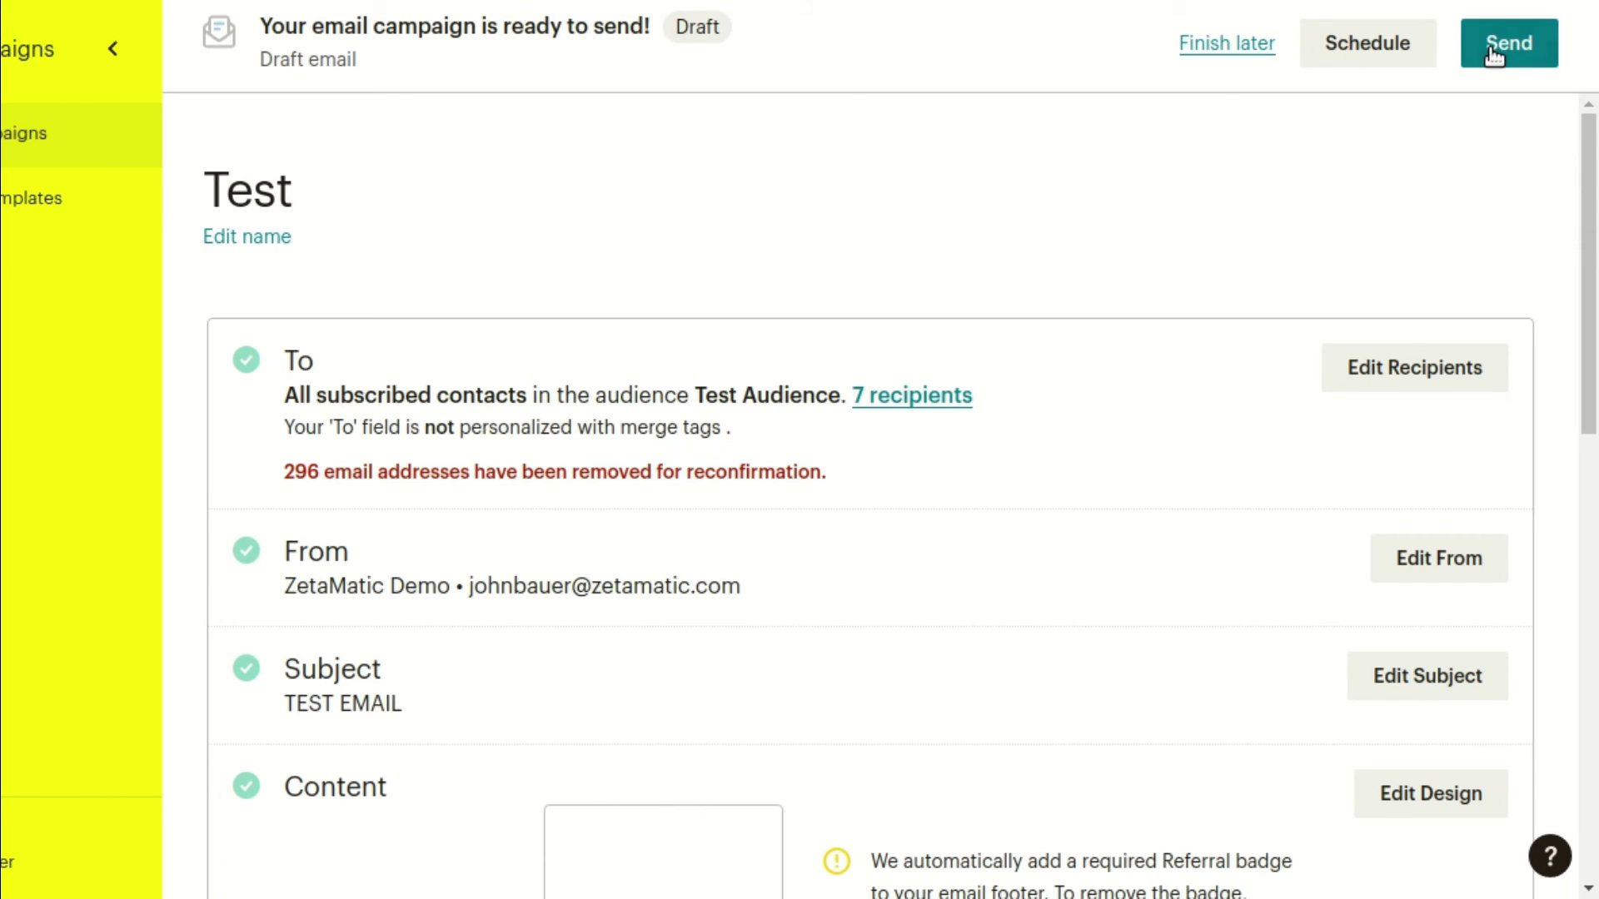
# Send the Test campaign now to Test Audience's 7 subscribers
pyautogui.click(1509, 43)
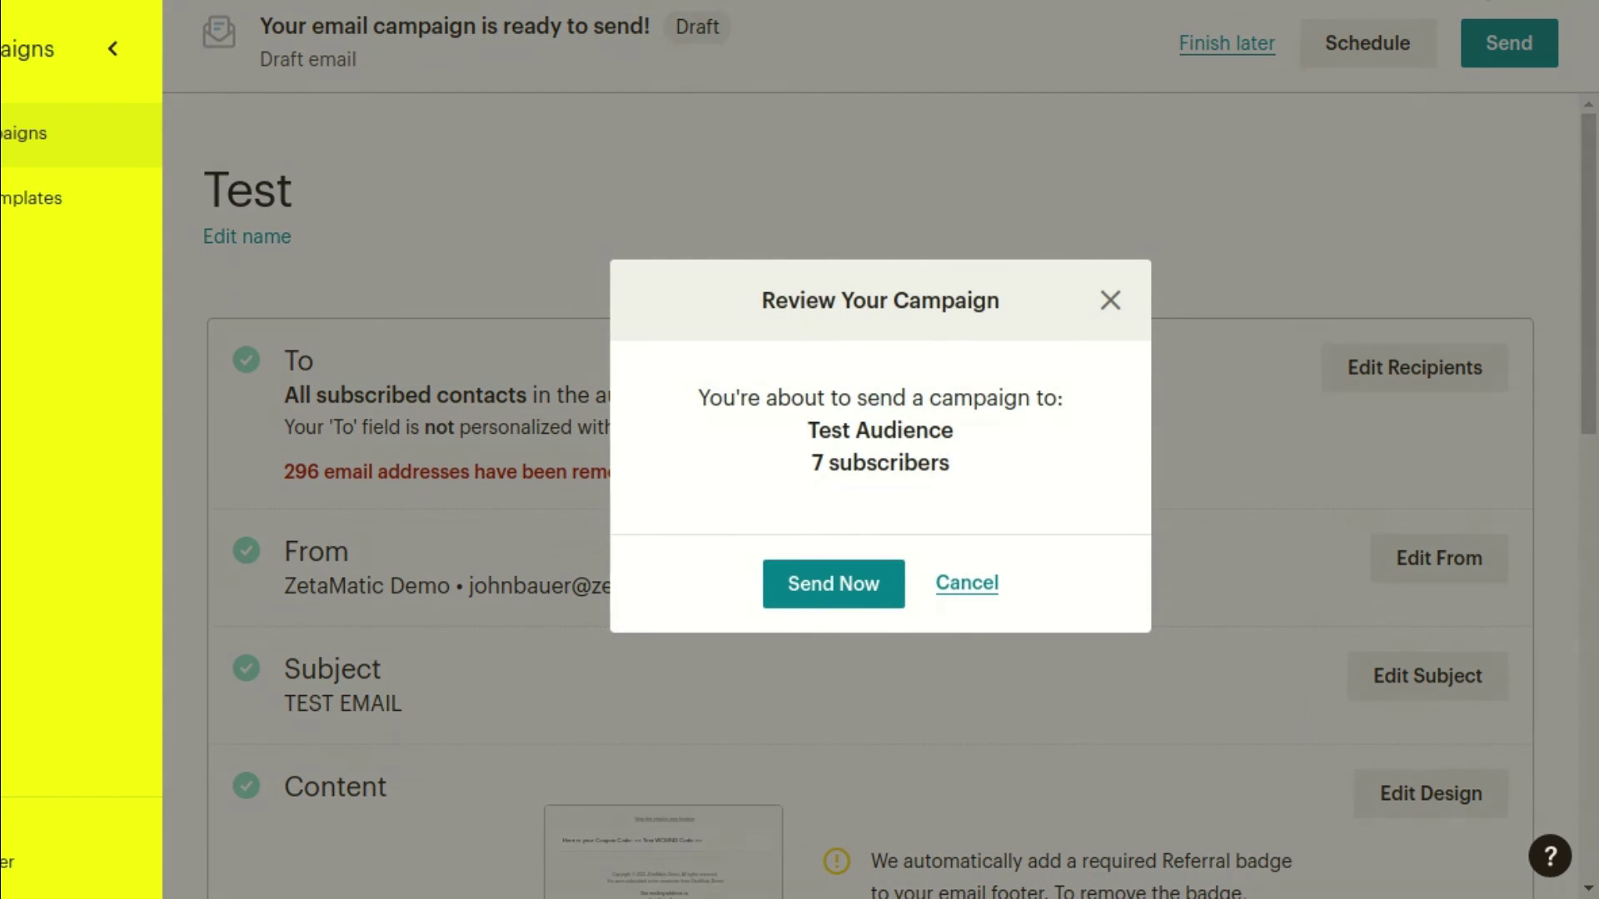
pyautogui.click(870, 584)
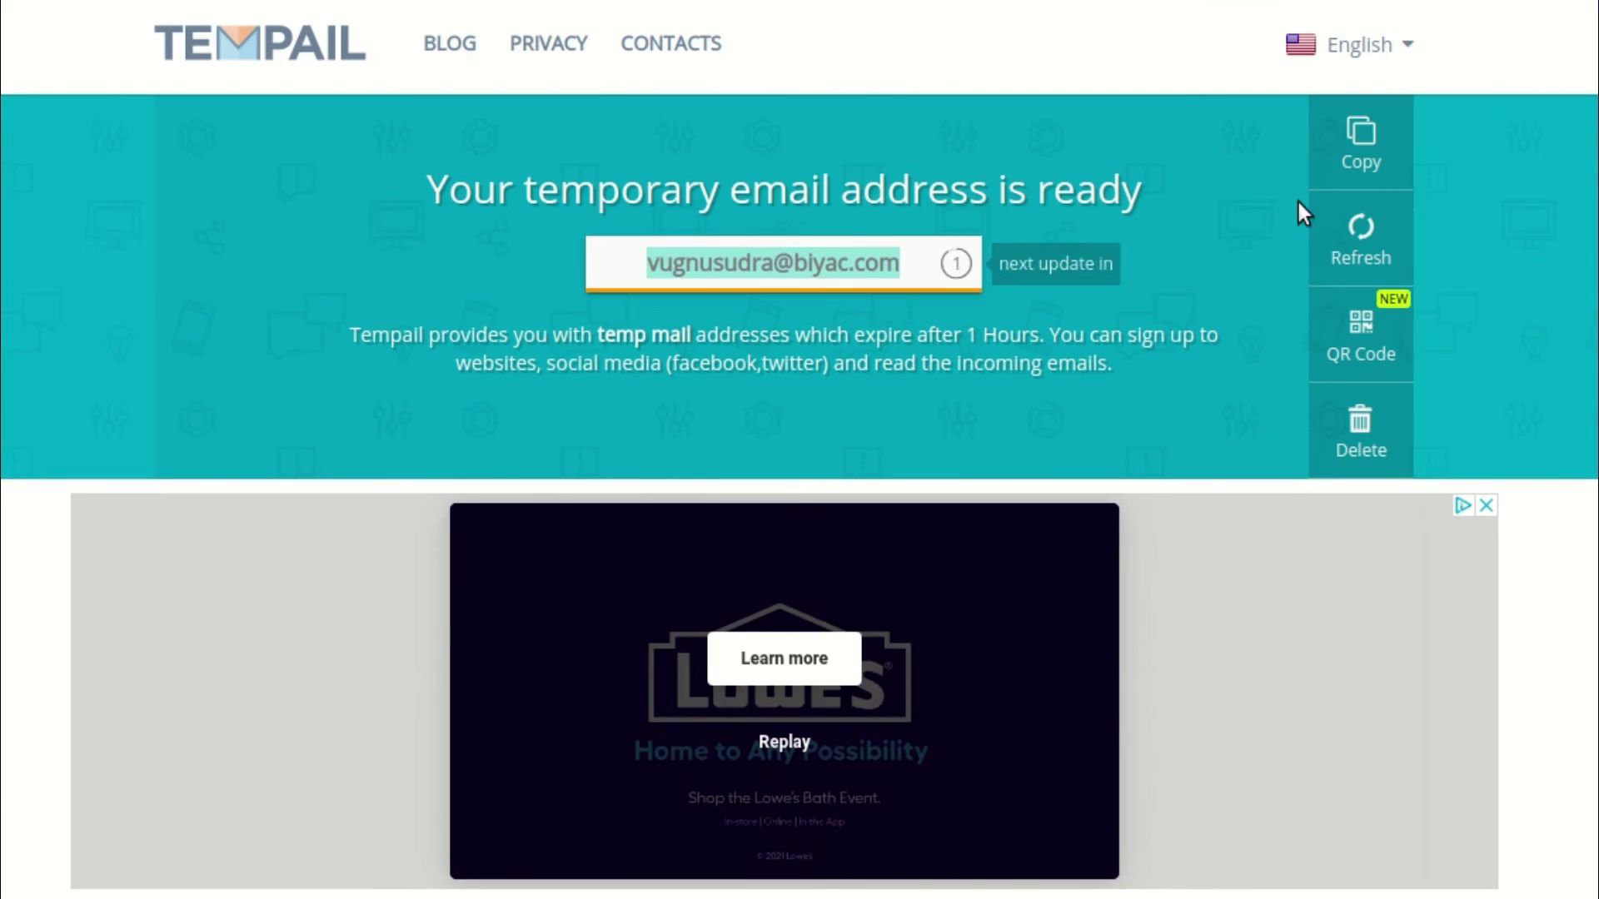
pyautogui.click(1299, 204)
# Refresh the Tempail inbox and open the TEST EMAIL showing coupon CP219026DFDC
pyautogui.scroll(-6, 774, 348)
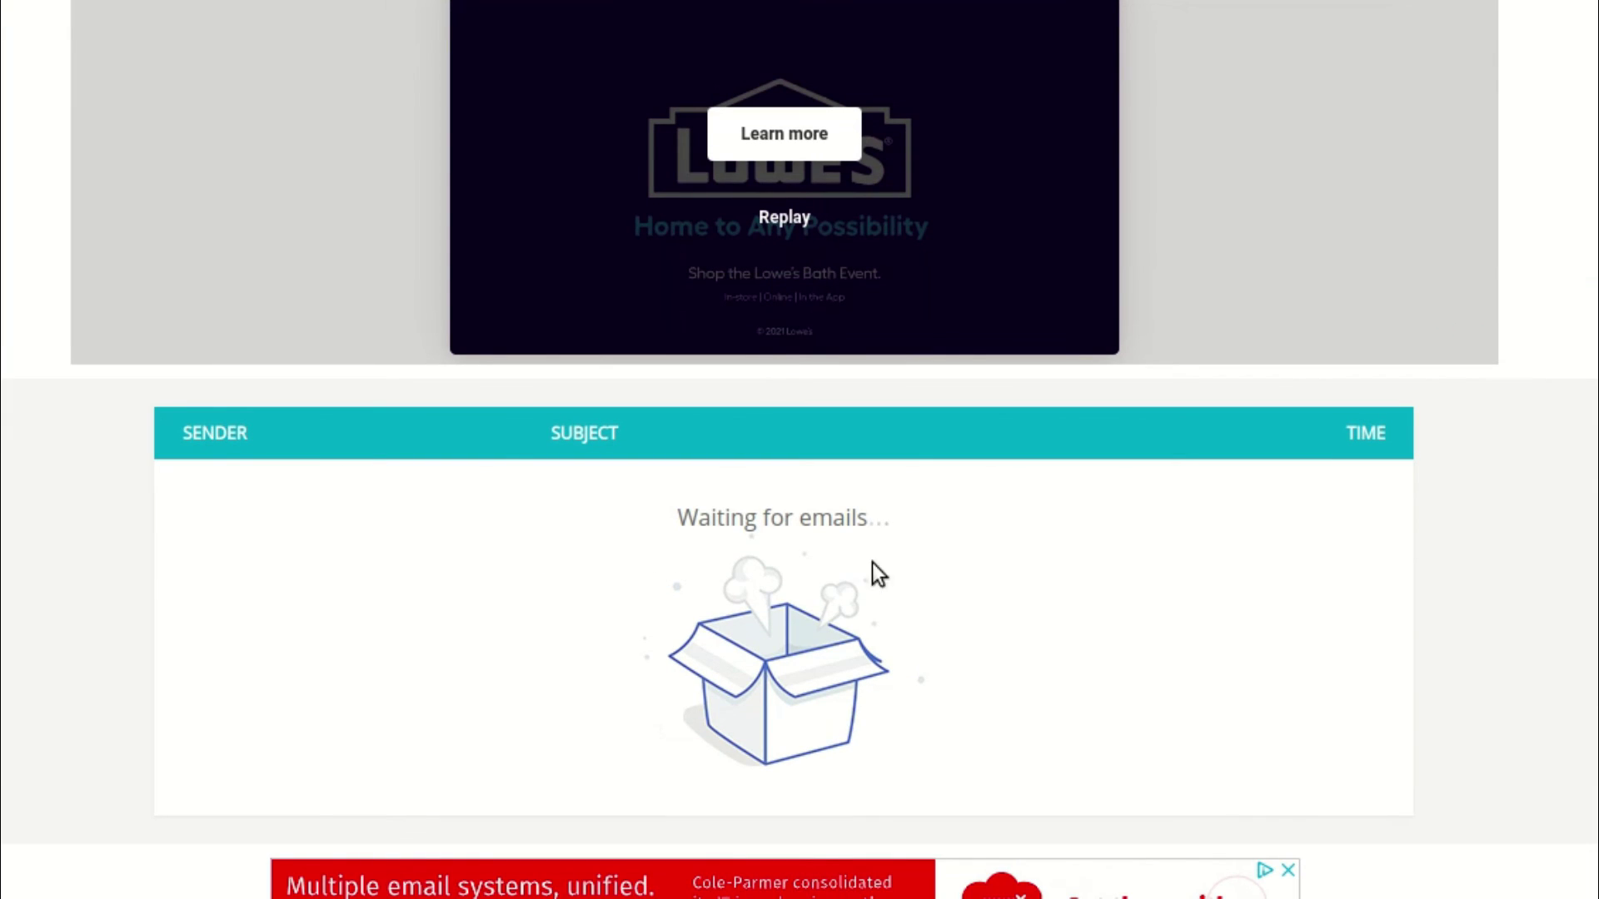
pyautogui.scroll(5, 1066, 575)
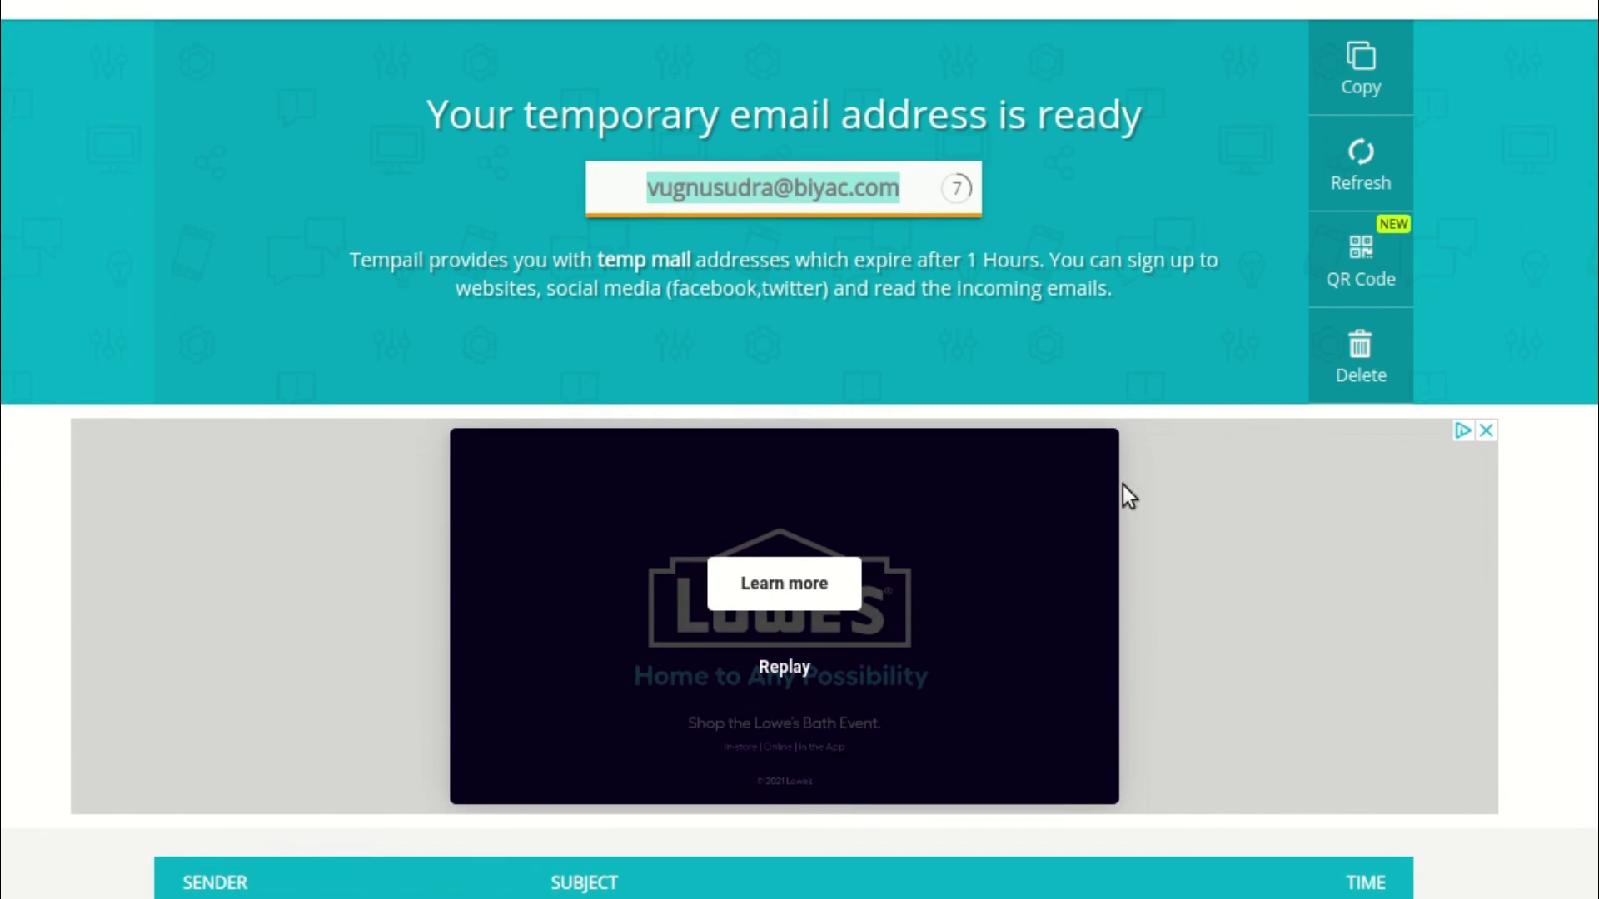
pyautogui.click(1299, 162)
pyautogui.scroll(-5, 1020, 384)
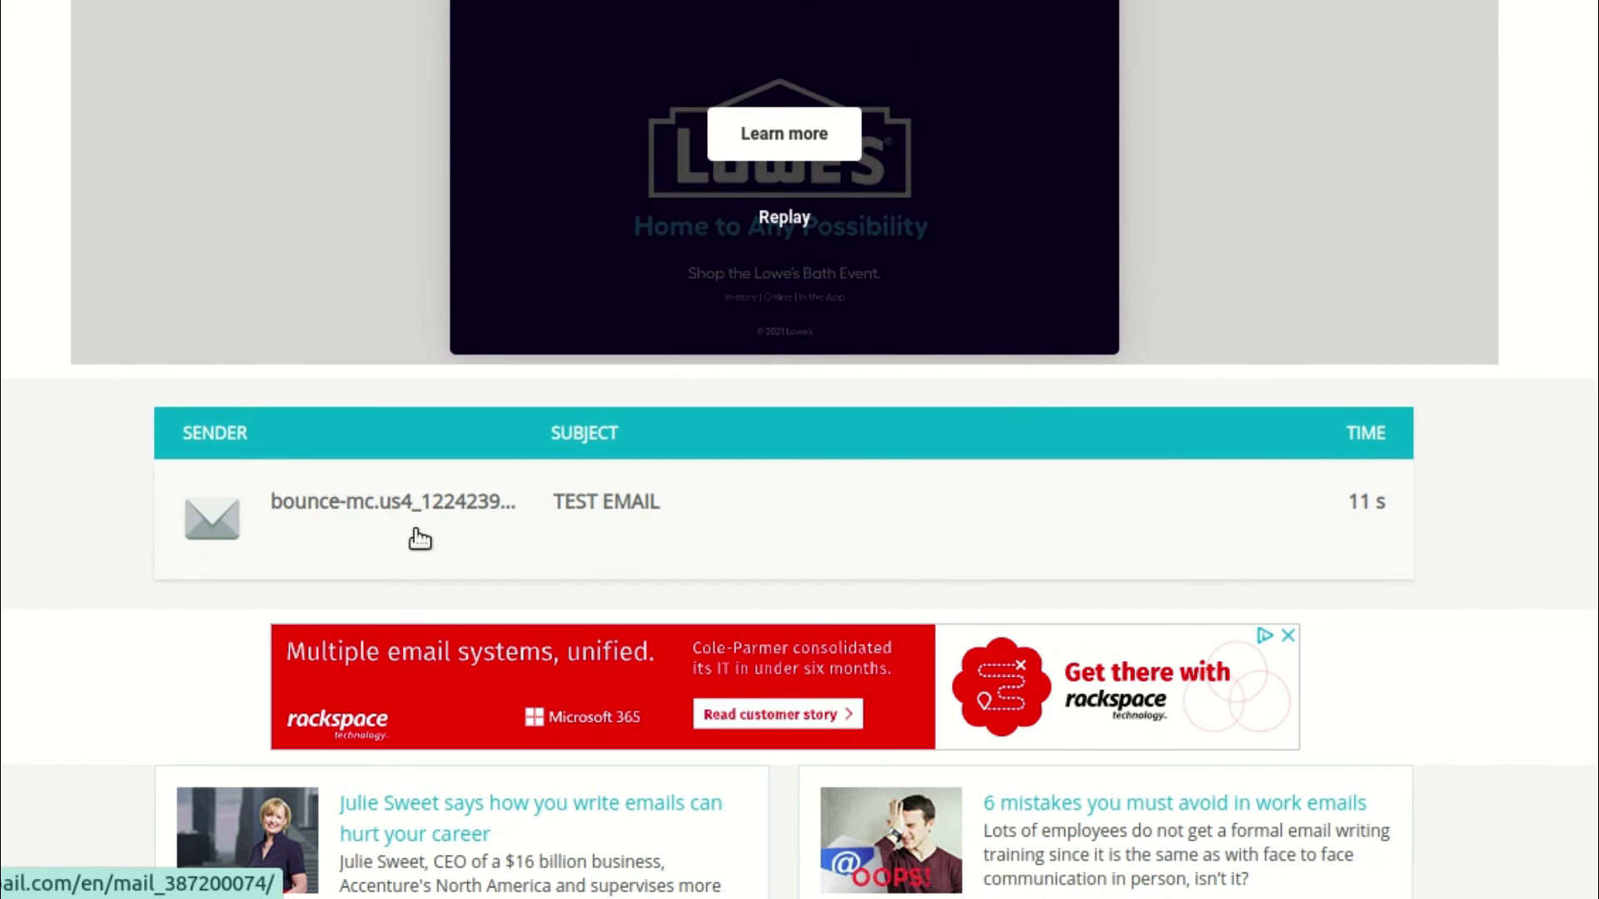
pyautogui.click(648, 522)
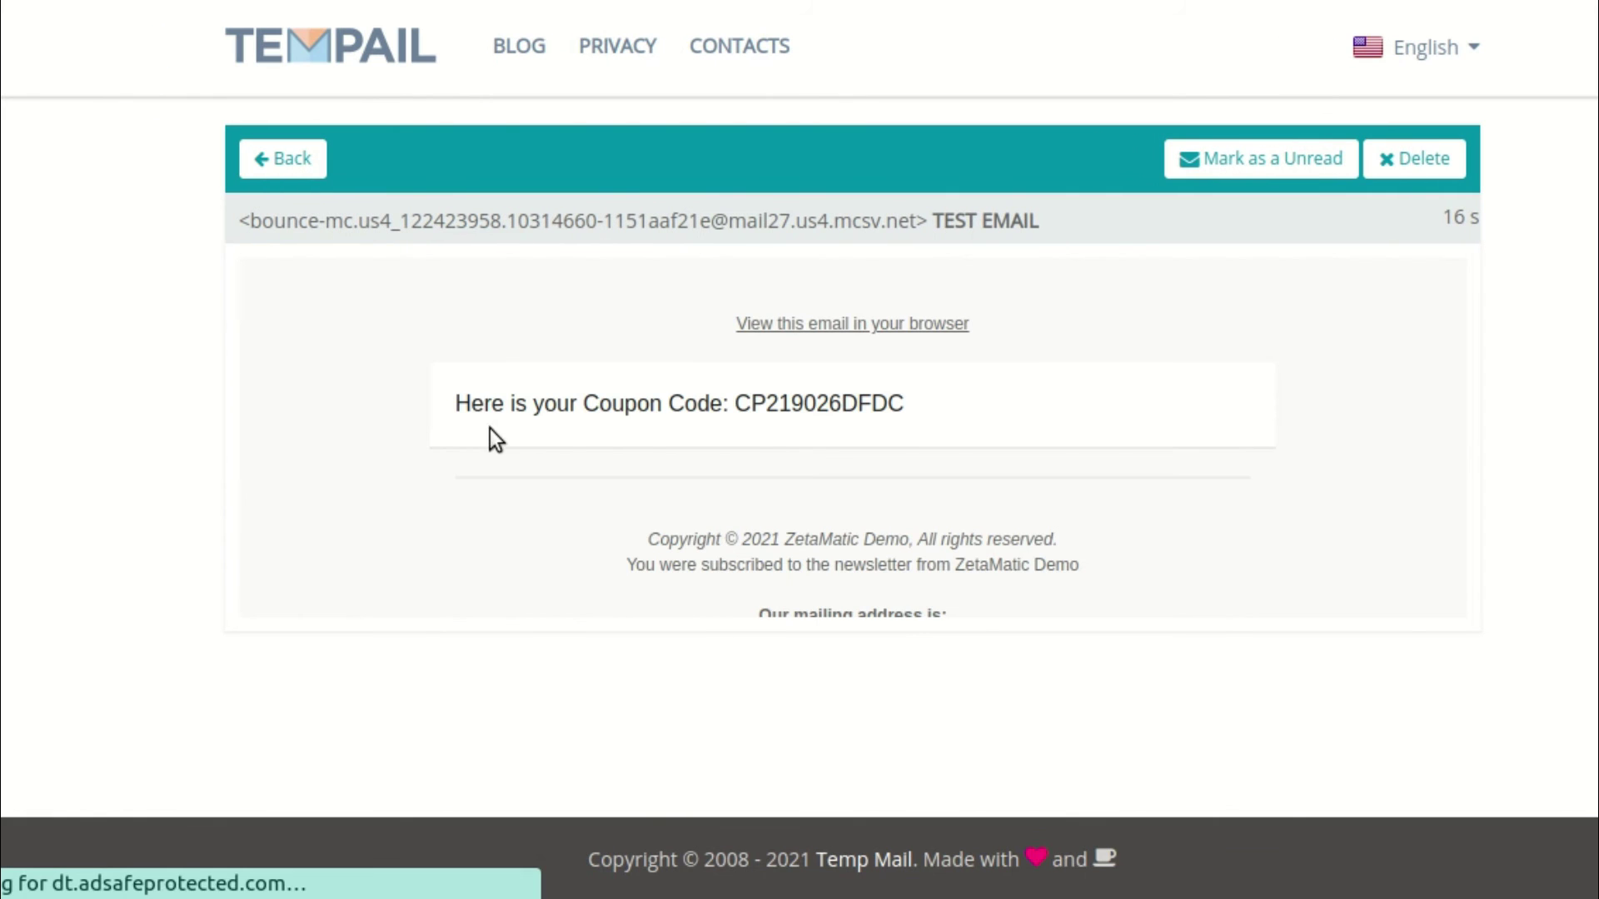